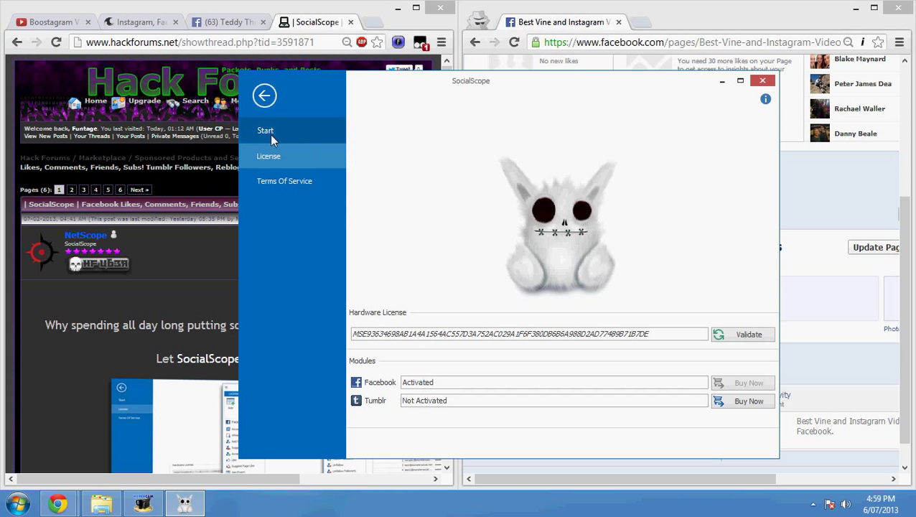
# Leave the license screen and open the Facebook workspace showing the Suggest Page Like run at 53%.
pyautogui.moveTo(451, 386); pyautogui.dragTo(406, 386)
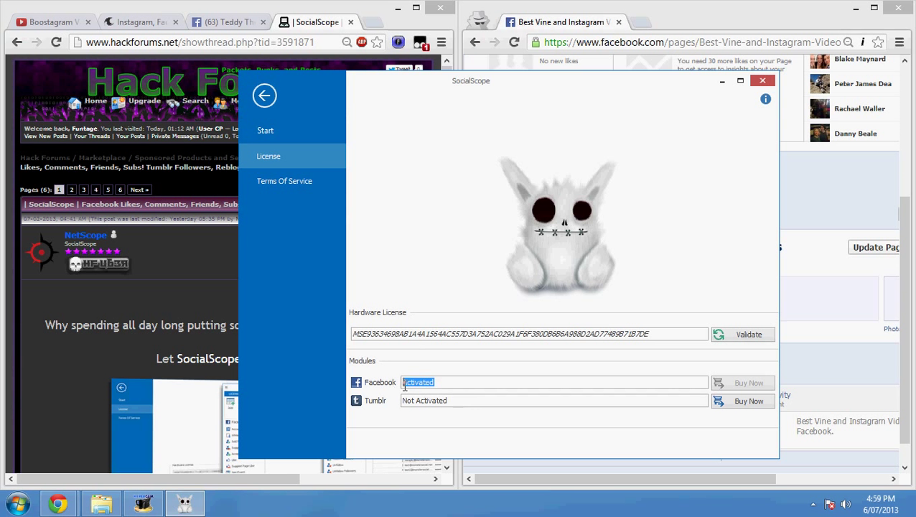
pyautogui.click(146, 505)
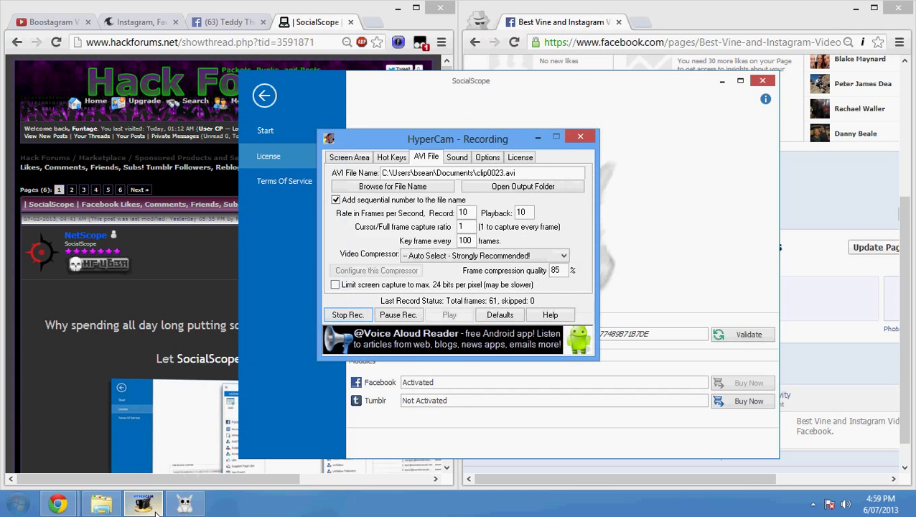
pyautogui.click(156, 511)
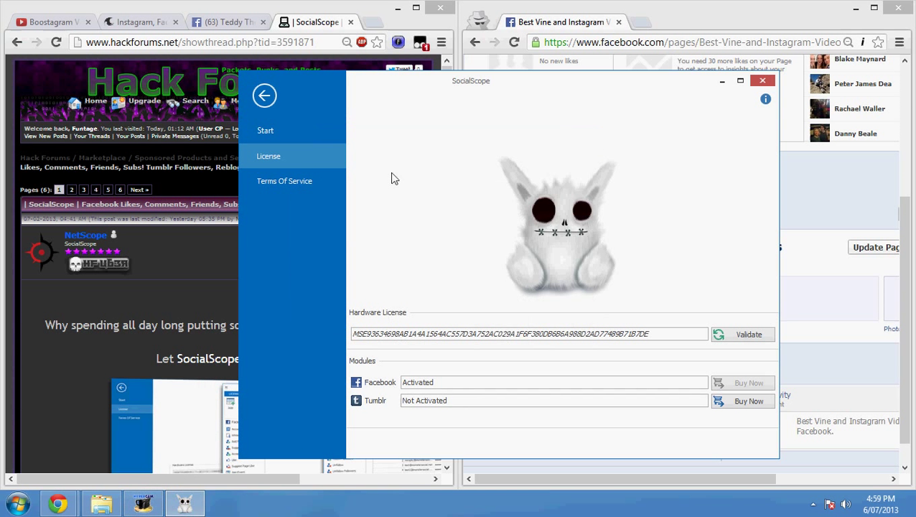
pyautogui.click(271, 132)
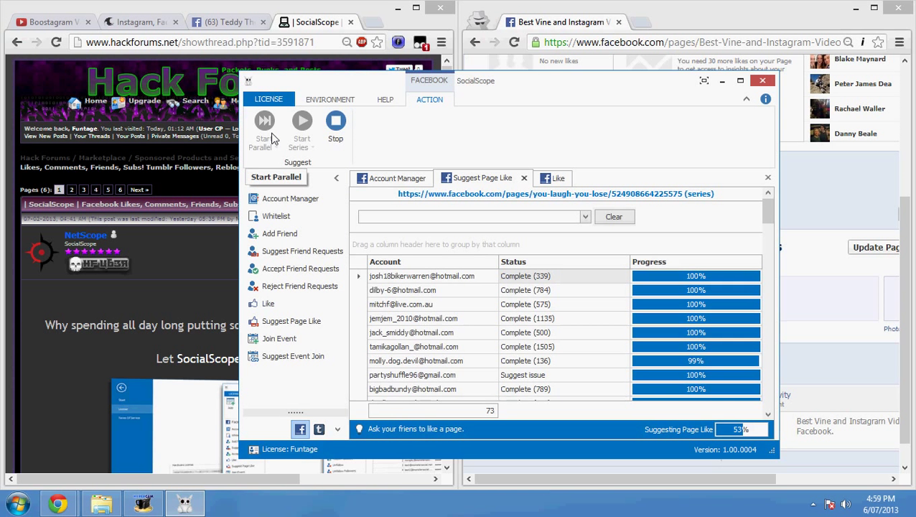
# Open Account Manager and browse the 73 managed Facebook accounts, selecting a couple.
pyautogui.click(280, 198)
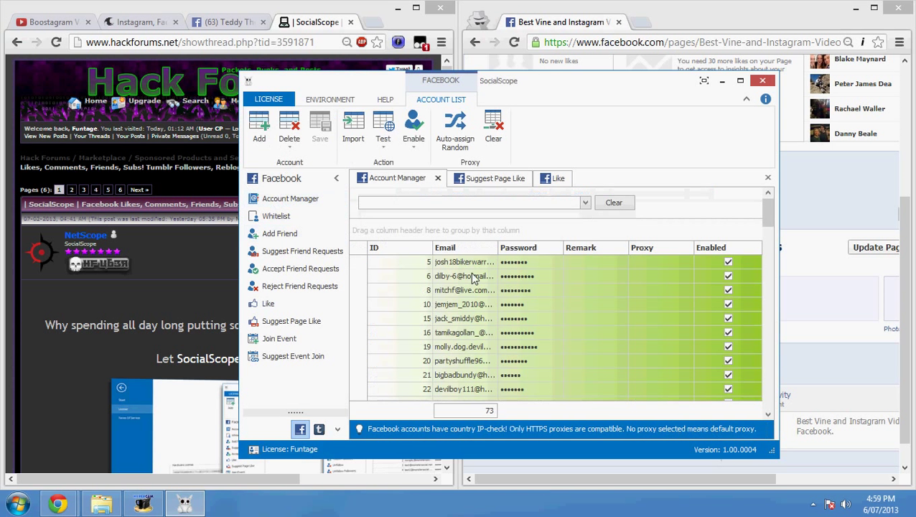
pyautogui.scroll(-10, 470, 278)
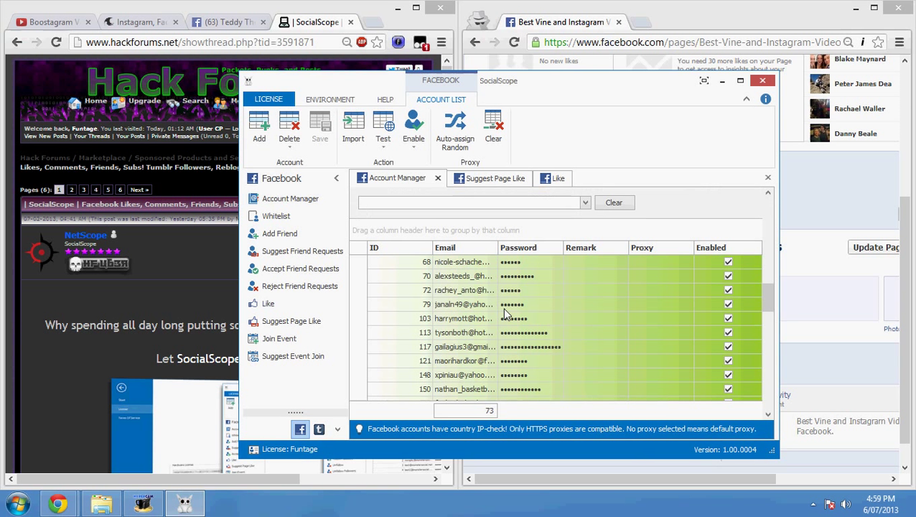
pyautogui.scroll(-15, 502, 308)
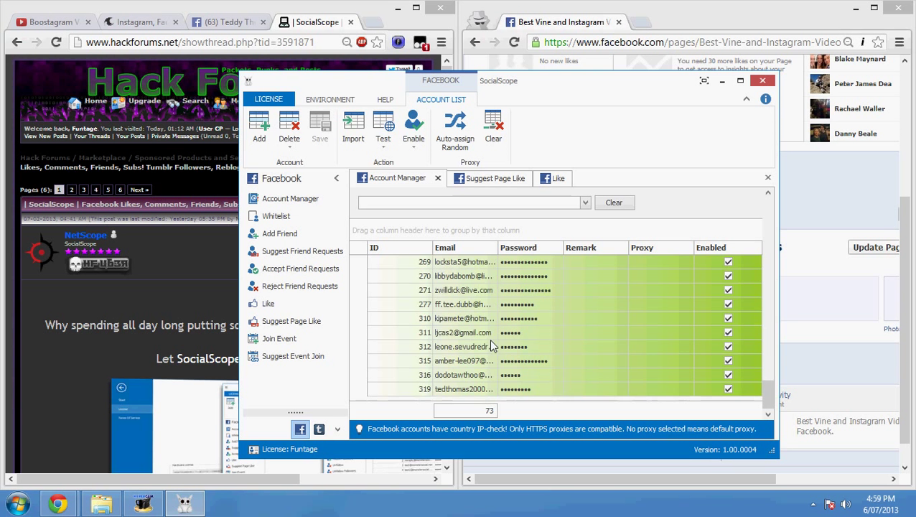
pyautogui.scroll(3, 491, 348)
pyautogui.click(495, 347)
pyautogui.scroll(10, 499, 350)
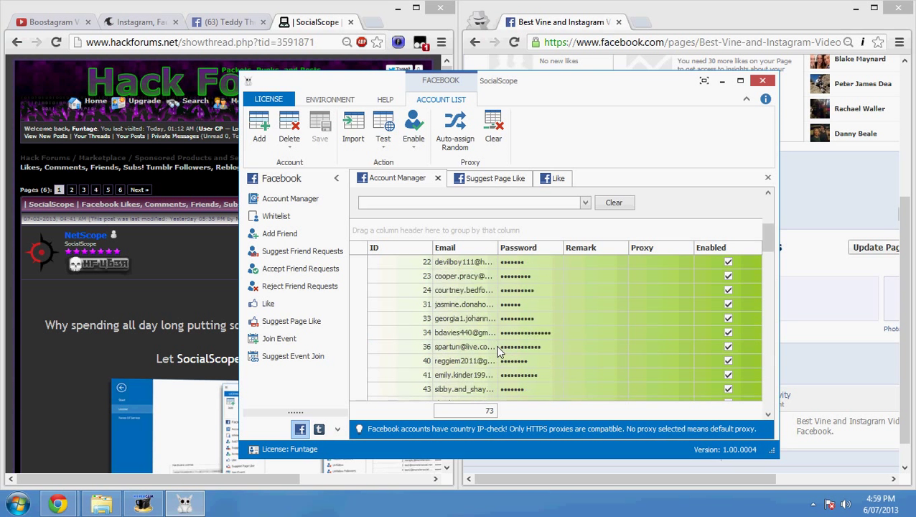
pyautogui.scroll(-15, 545, 291)
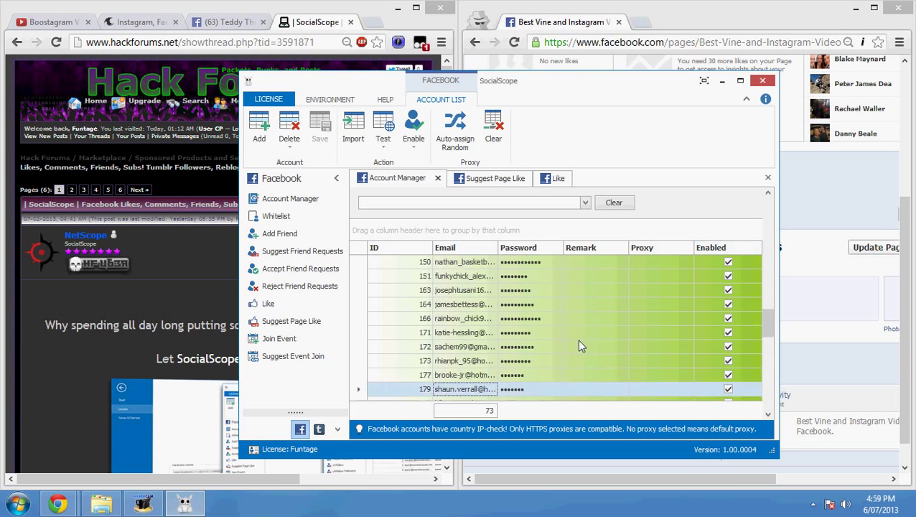
pyautogui.scroll(15, 532, 328)
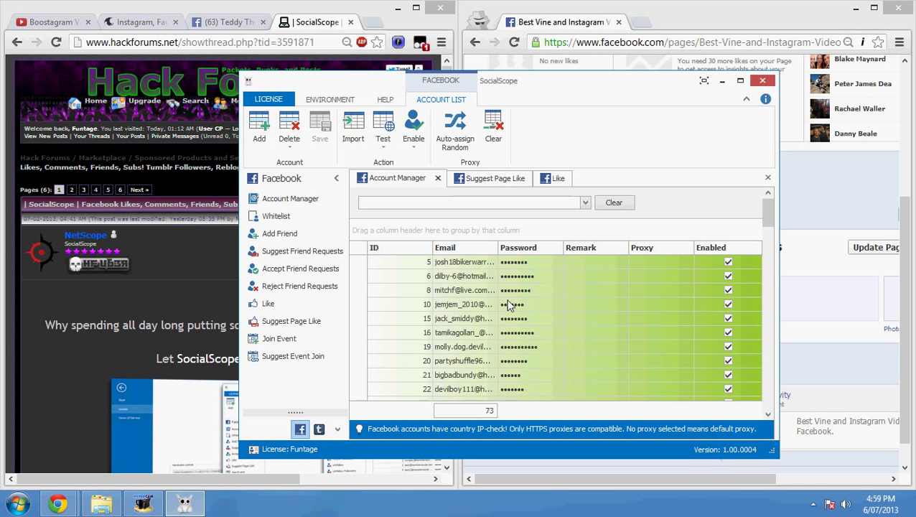
pyautogui.scroll(-1, 498, 291)
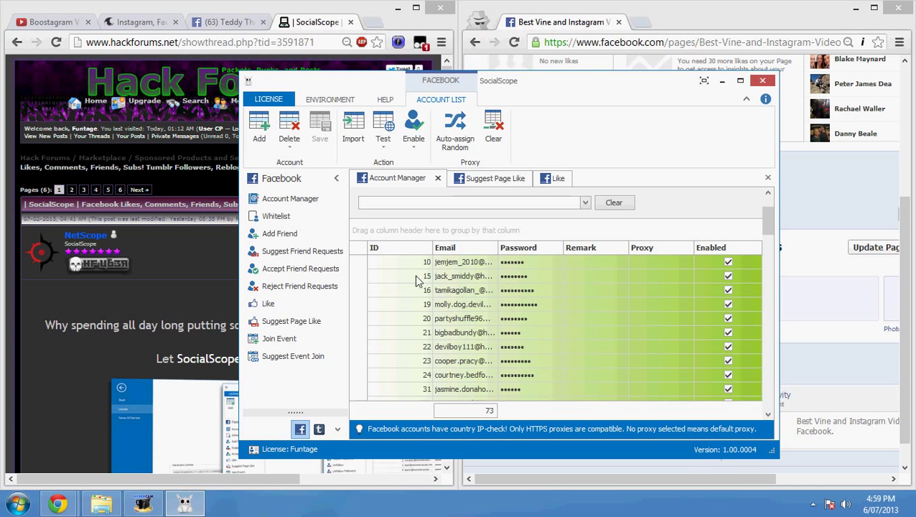
pyautogui.click(439, 276)
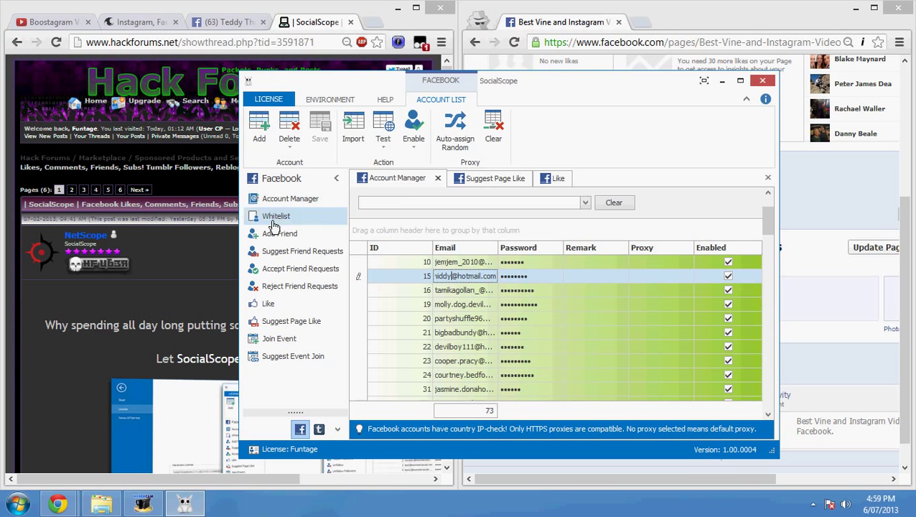
# Close the Suggest Page Like and Like task tabs.
pyautogui.click(503, 178)
pyautogui.click(521, 178)
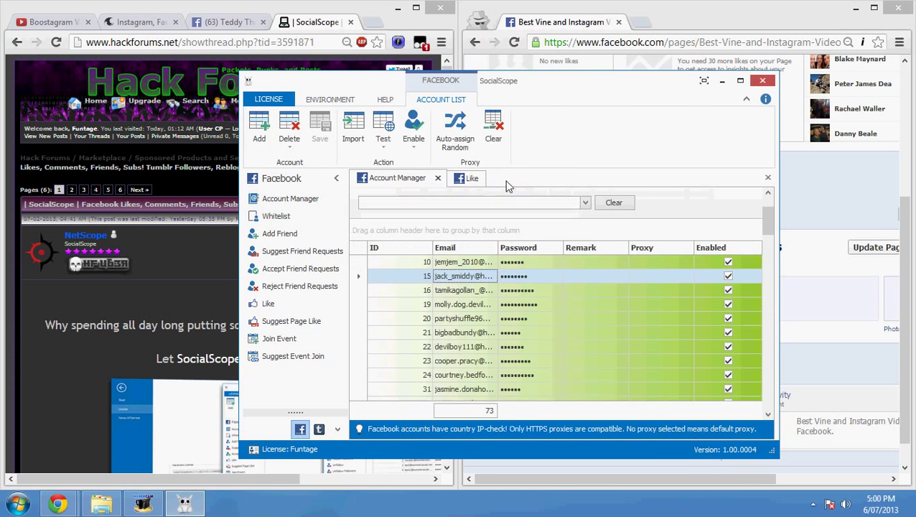
pyautogui.click(473, 179)
pyautogui.click(486, 178)
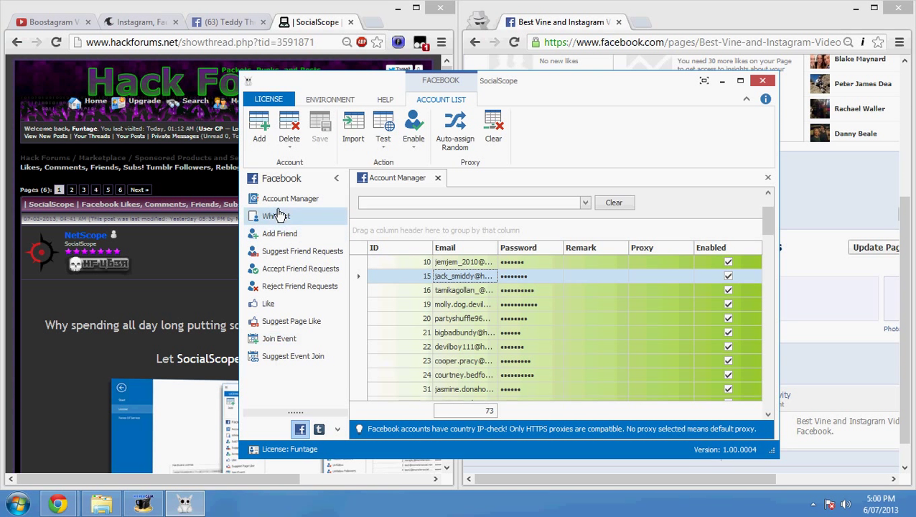
# Open an Add Friend task listing all 73 accounts idle at 0%, then bring Facebook forward.
pyautogui.click(280, 237)
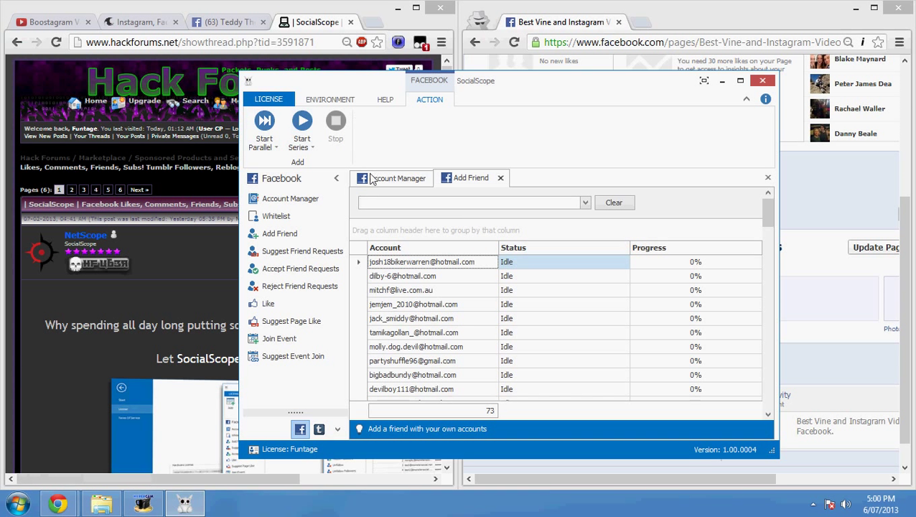
pyautogui.scroll(-1, 391, 267)
pyautogui.click(400, 265)
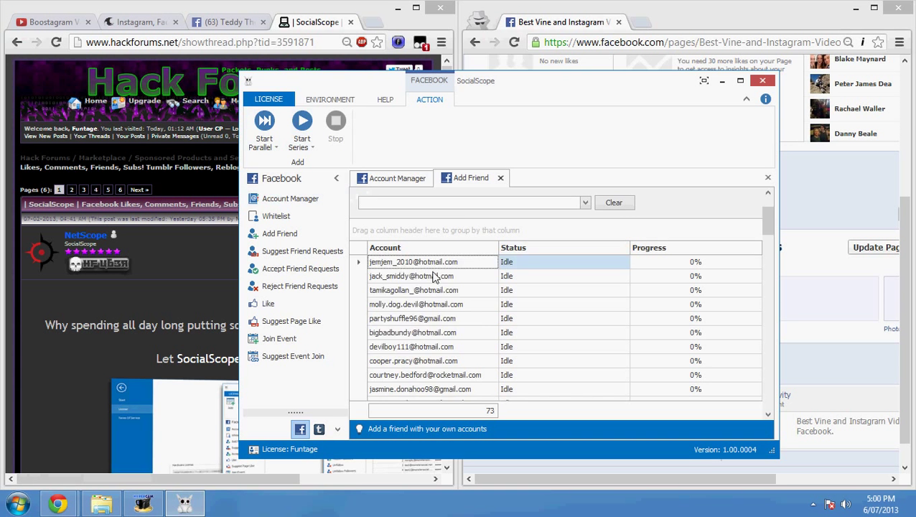
pyautogui.scroll(1, 423, 276)
pyautogui.scroll(-6, 431, 274)
pyautogui.scroll(-12, 431, 280)
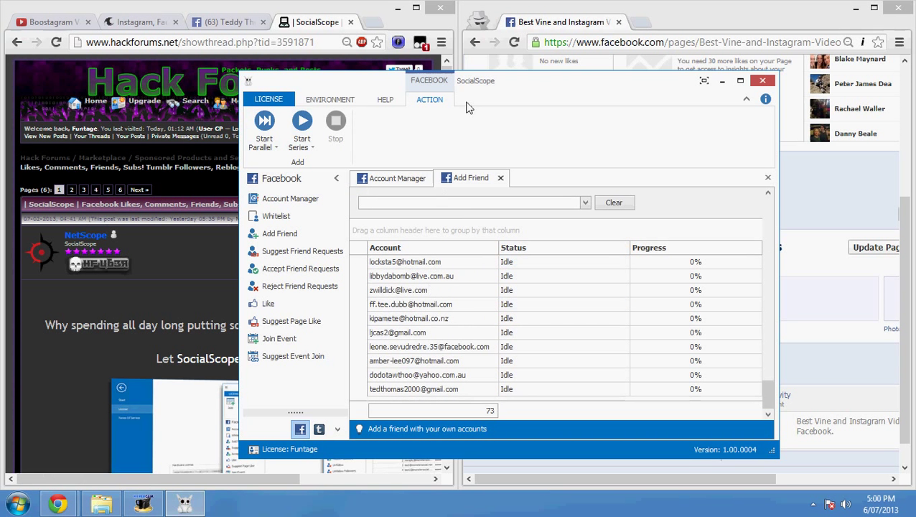
pyautogui.click(803, 199)
# Switch to the profile tab, maximize Chrome, and load the logged-in account's own profile.
pyautogui.scroll(3, 814, 195)
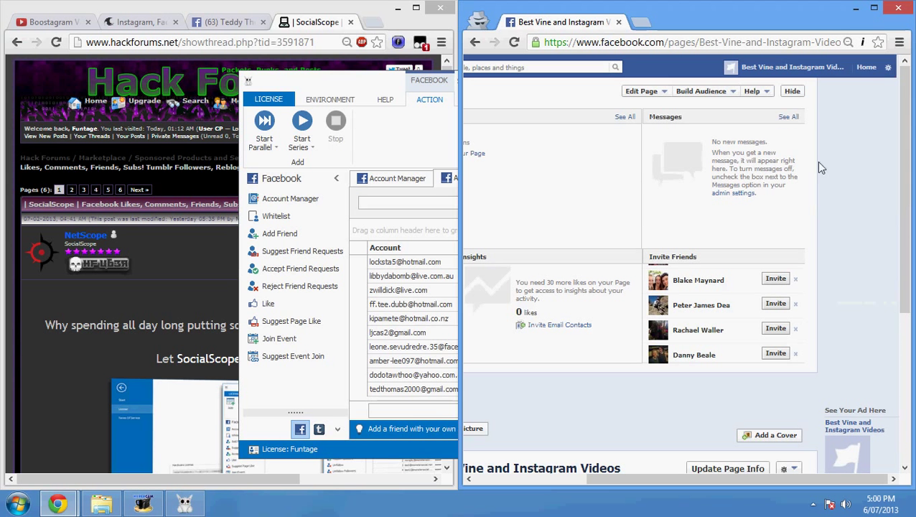
pyautogui.click(888, 67)
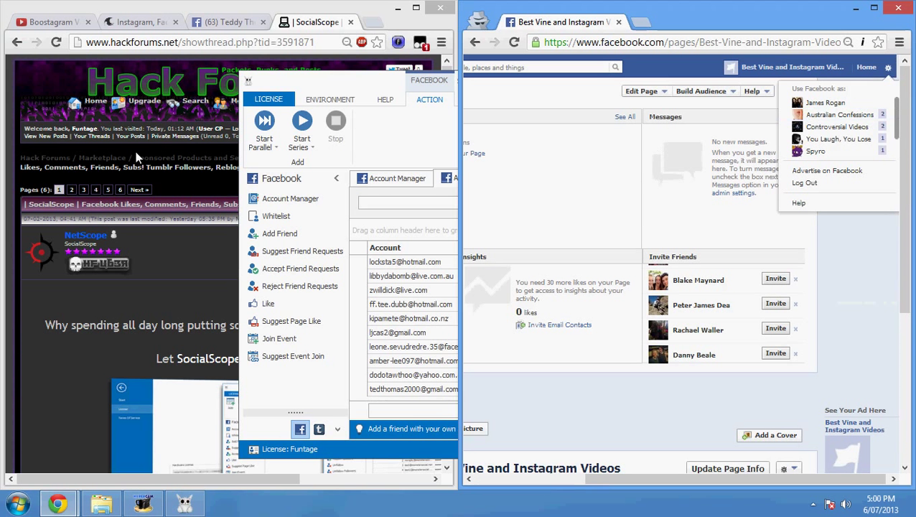
pyautogui.click(170, 232)
pyautogui.click(212, 23)
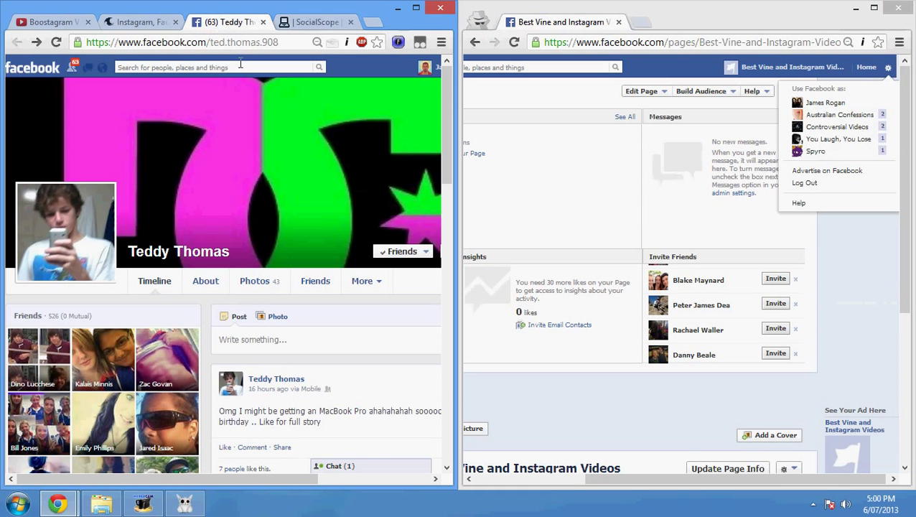
pyautogui.click(415, 7)
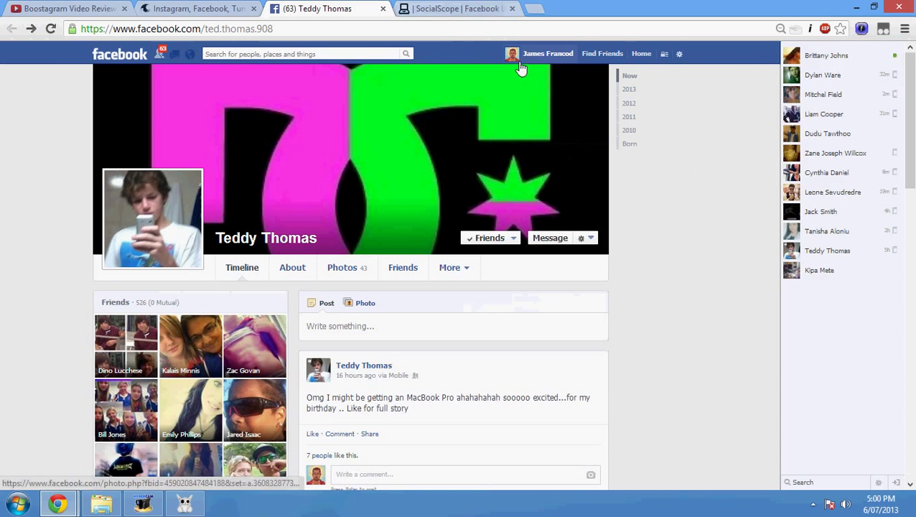
pyautogui.click(520, 59)
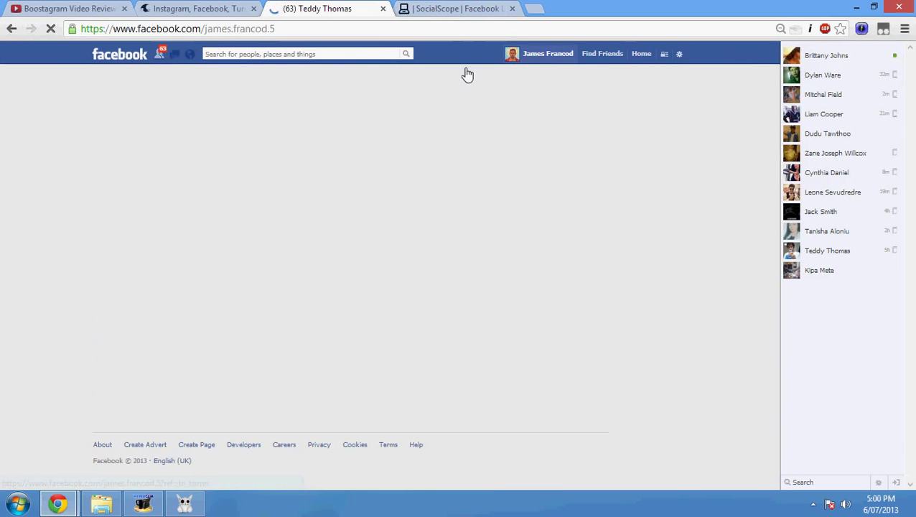
pyautogui.scroll(-5, 129, 193)
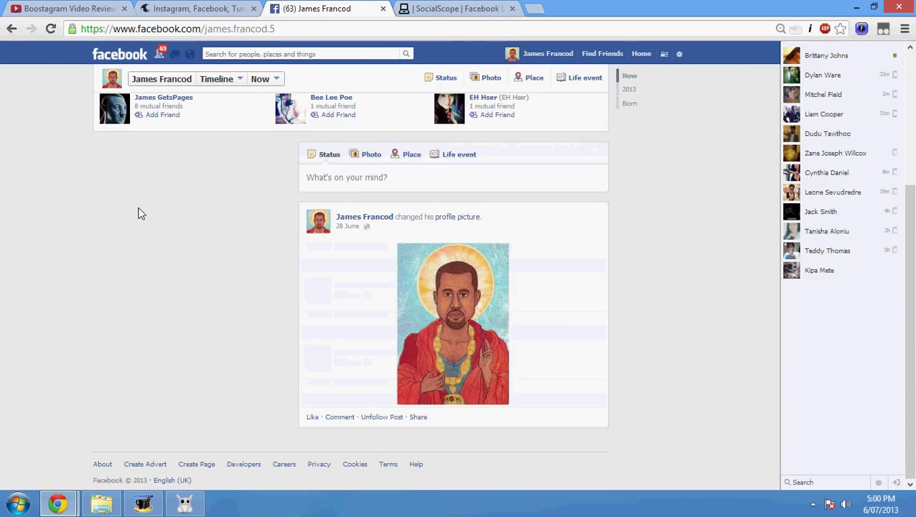
pyautogui.scroll(5, 140, 213)
pyautogui.click(546, 56)
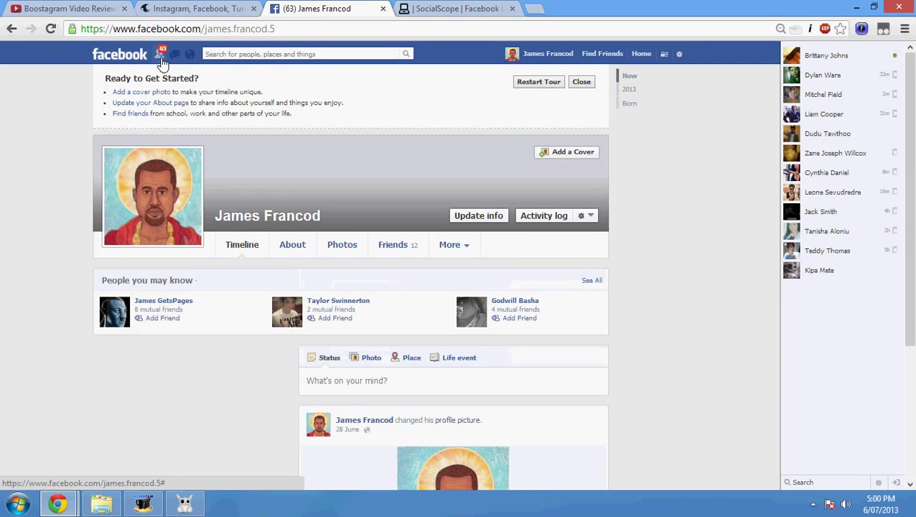
# Confirm the pending requests in Friend Requests, then return to SocialScope's Add Friend list.
pyautogui.click(162, 60)
pyautogui.scroll(-5, 172, 107)
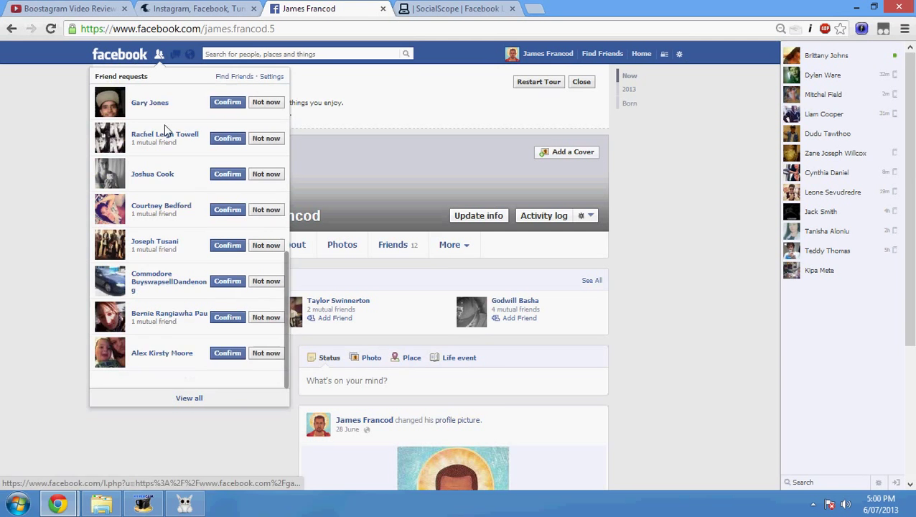
pyautogui.scroll(-15, 165, 130)
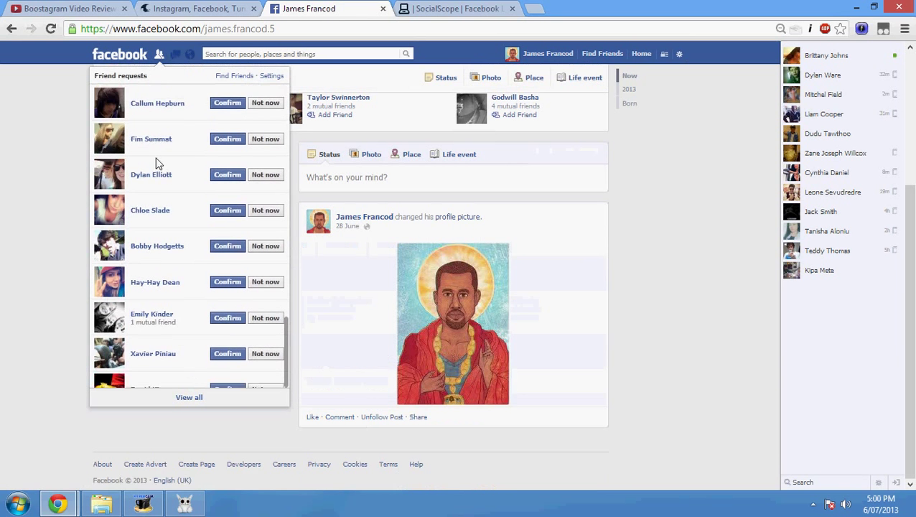
pyautogui.scroll(-15, 156, 164)
pyautogui.scroll(20, 133, 195)
pyautogui.scroll(3, 183, 103)
pyautogui.click(227, 103)
pyautogui.click(227, 138)
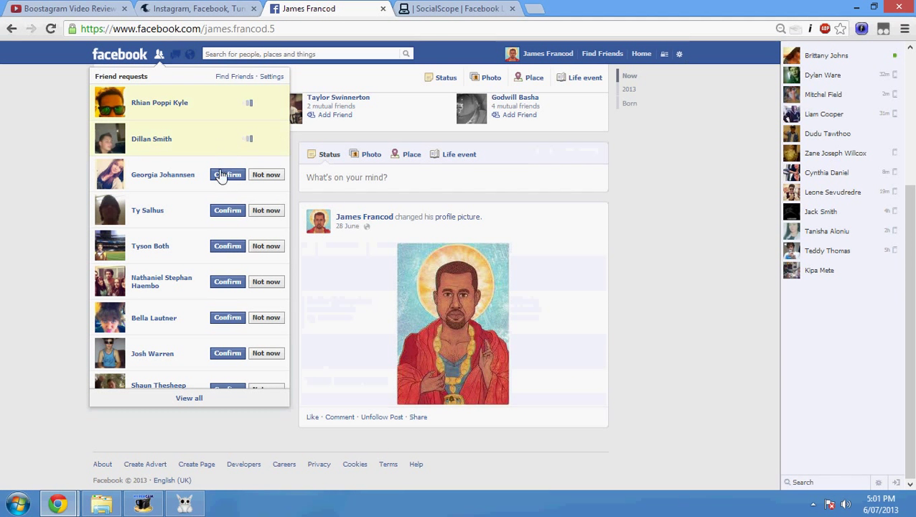
pyautogui.click(227, 174)
pyautogui.click(227, 211)
pyautogui.click(39, 287)
pyautogui.click(173, 508)
pyautogui.click(515, 290)
# Open and dismiss the Start Series Friend URL popup, selecting a few accounts in the grid.
pyautogui.scroll(15, 501, 289)
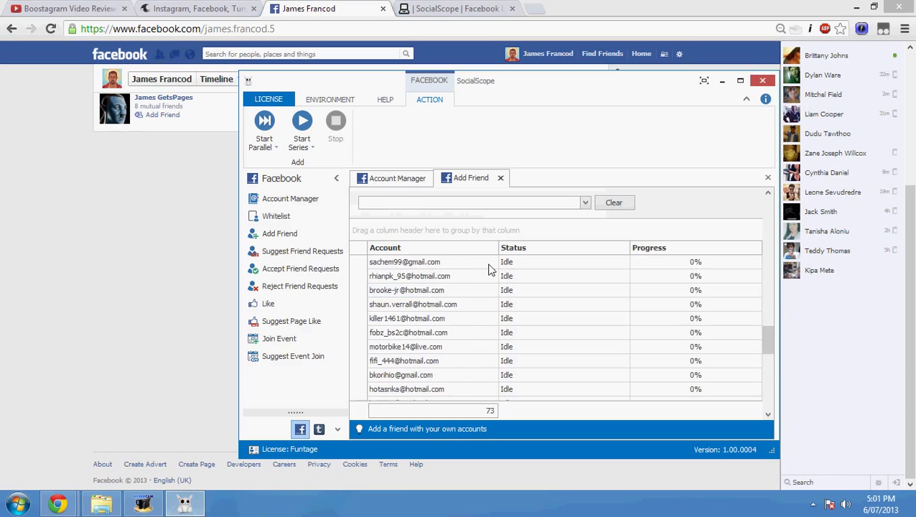
pyautogui.click(312, 147)
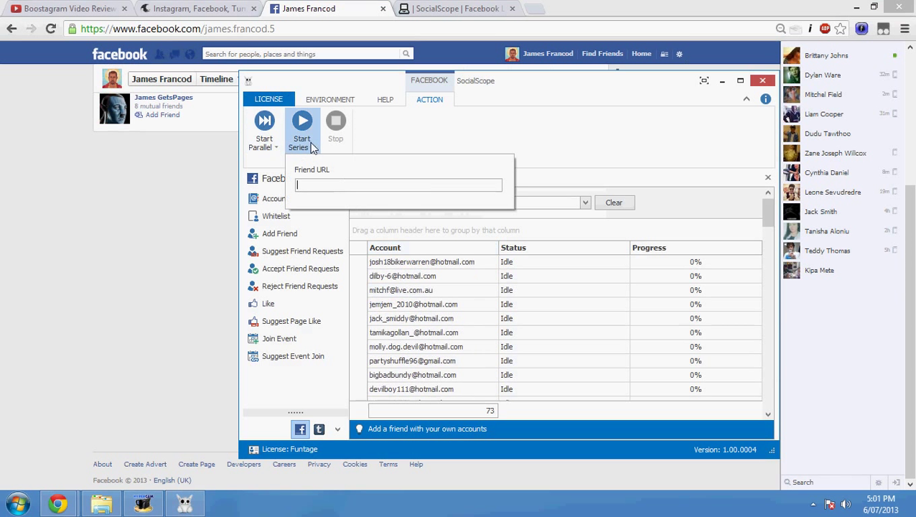
pyautogui.click(510, 263)
pyautogui.click(514, 277)
pyautogui.click(516, 291)
pyautogui.click(515, 304)
# Open and dismiss the Start Parallel and Start Series Friend URL popups, then bring Facebook forward.
pyautogui.click(263, 145)
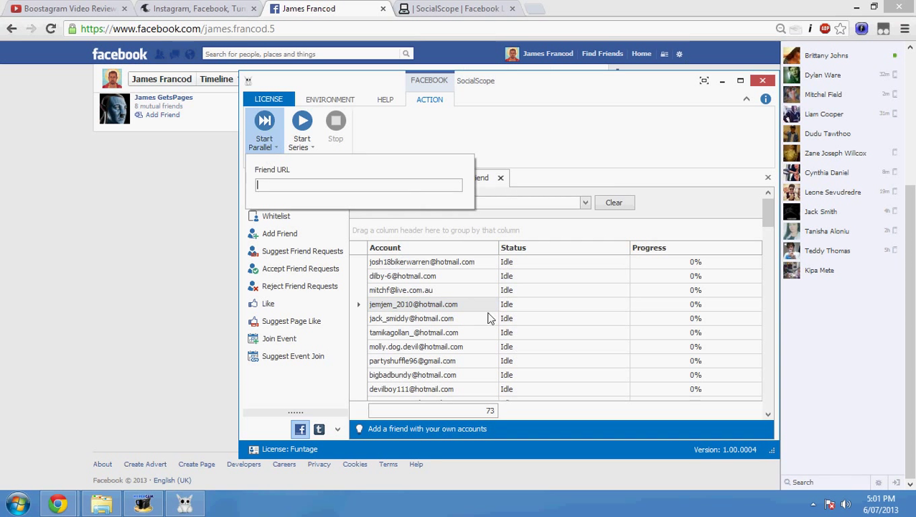
pyautogui.click(454, 276)
pyautogui.scroll(-5, 454, 277)
pyautogui.click(454, 276)
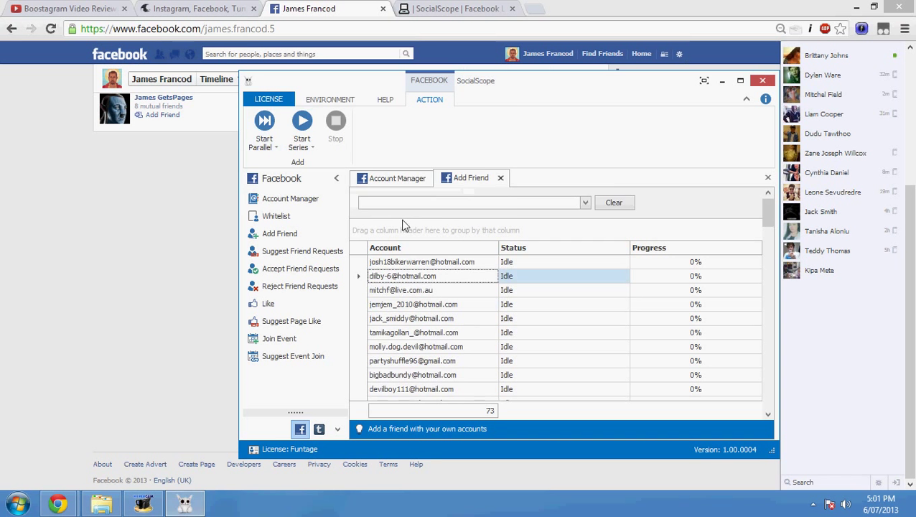
pyautogui.click(302, 148)
pyautogui.click(302, 148)
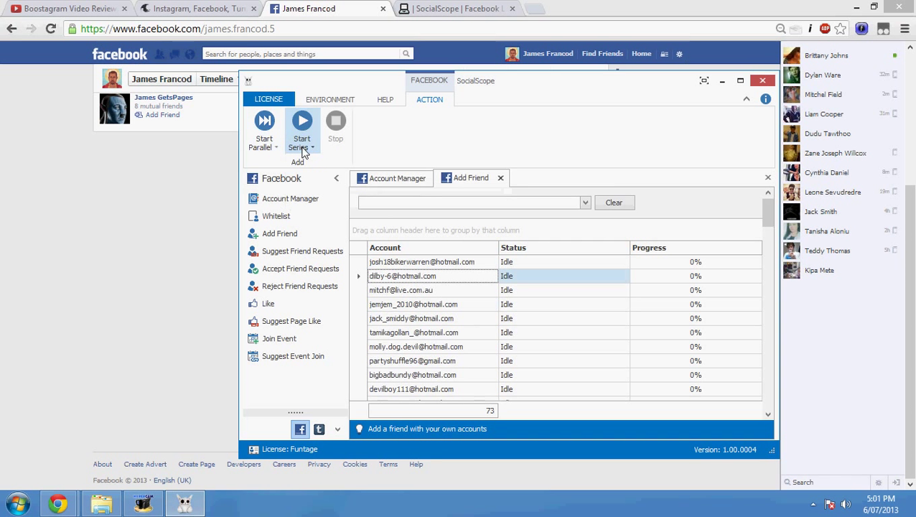
pyautogui.click(159, 179)
pyautogui.scroll(5, 154, 187)
pyautogui.scroll(-5, 109, 282)
pyautogui.scroll(5, 150, 430)
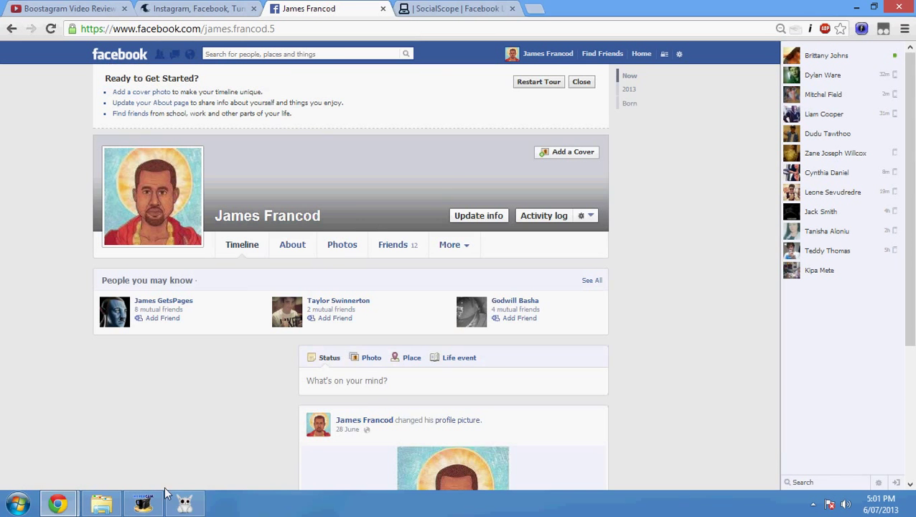
pyautogui.click(185, 503)
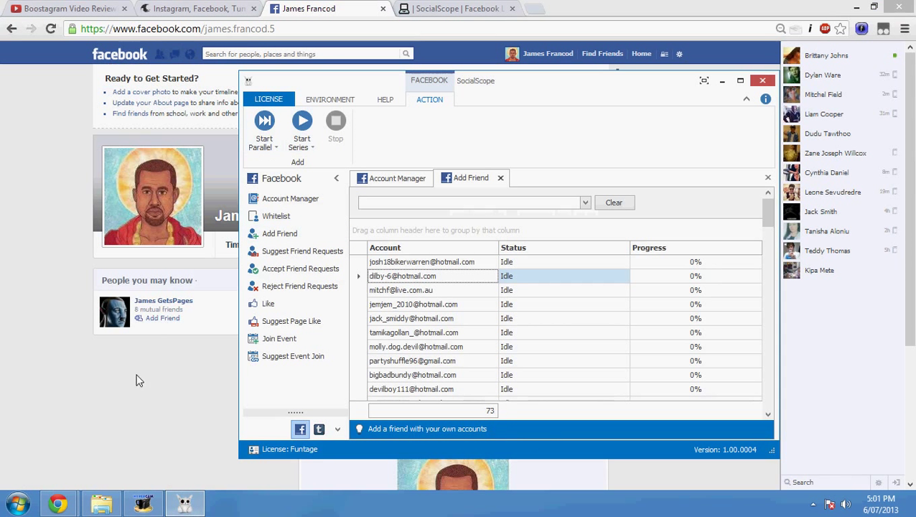
pyautogui.click(157, 69)
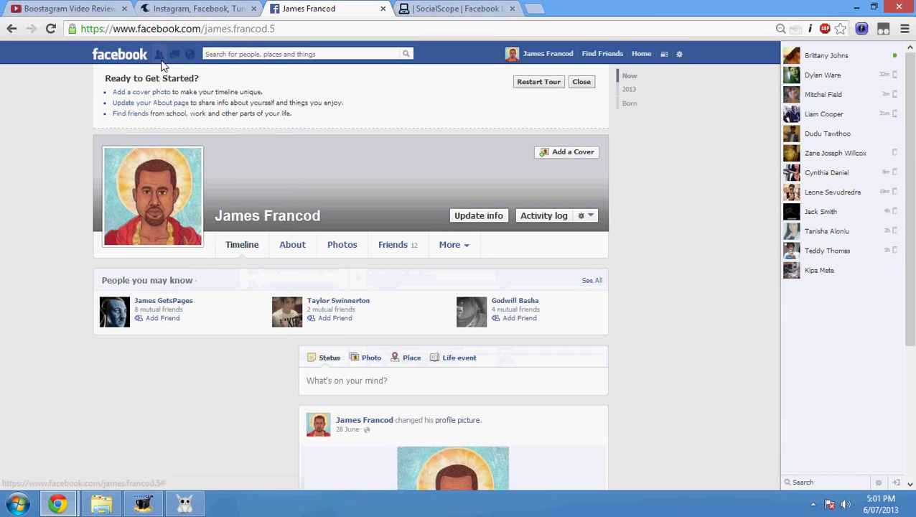
pyautogui.click(159, 54)
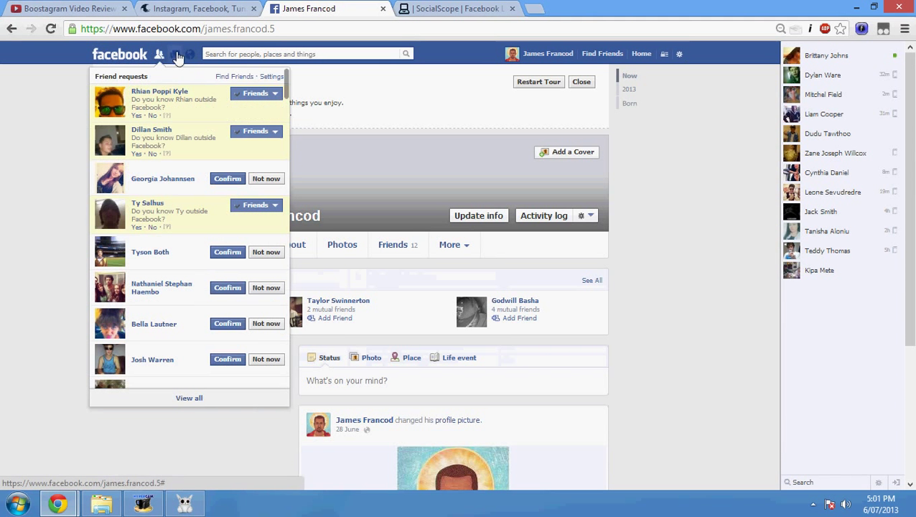
pyautogui.click(200, 399)
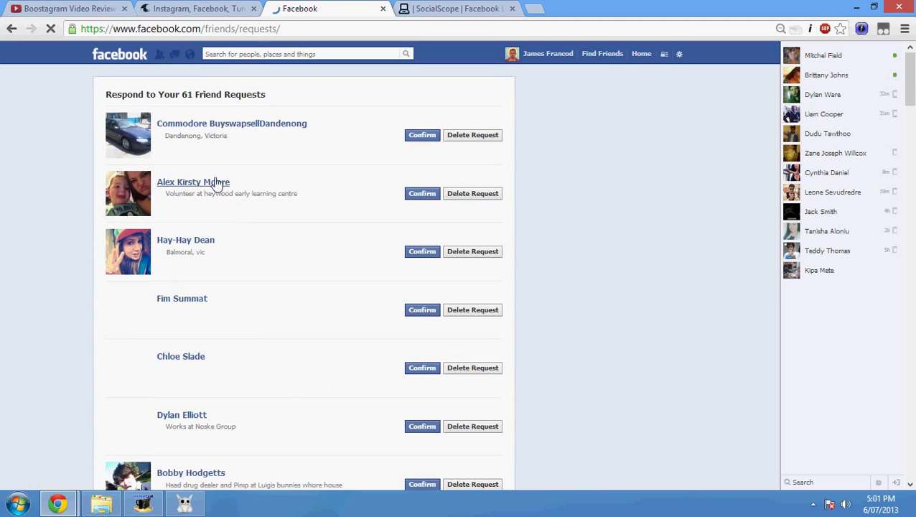
pyautogui.click(528, 57)
pyautogui.scroll(-3, 337, 266)
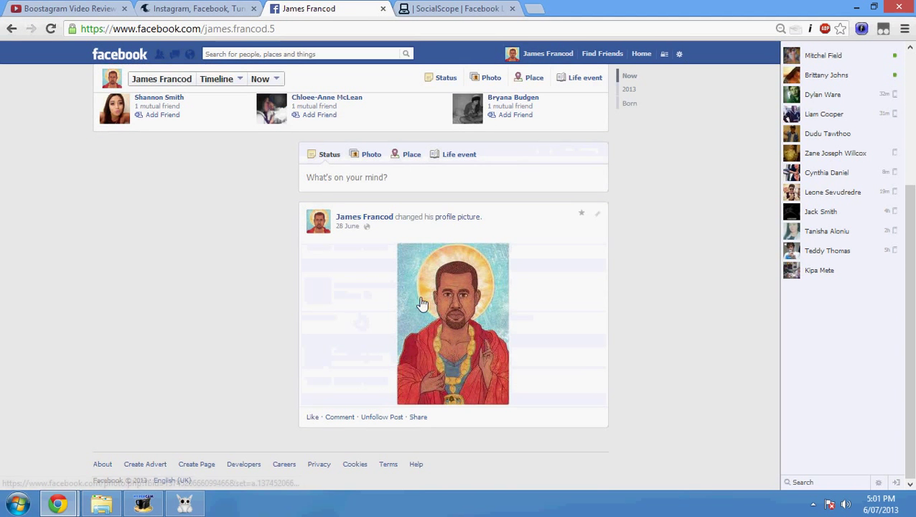
pyautogui.scroll(3, 589, 140)
pyautogui.click(641, 55)
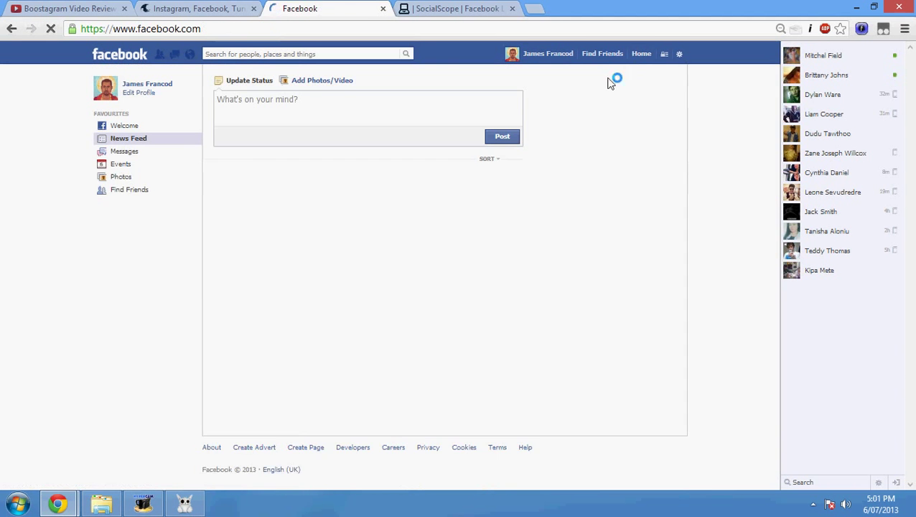
pyautogui.click(540, 55)
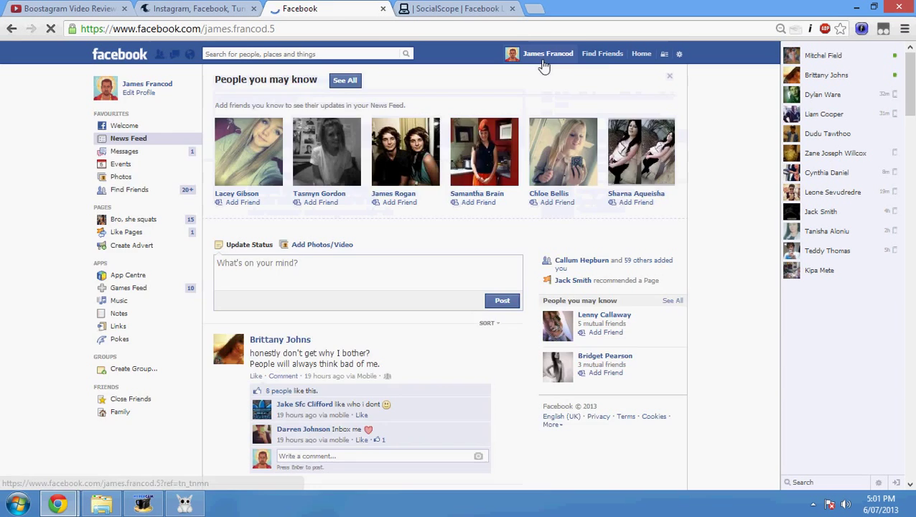
# Open the Suggest Friend Requests task and close the Add Friend tab.
pyautogui.click(184, 502)
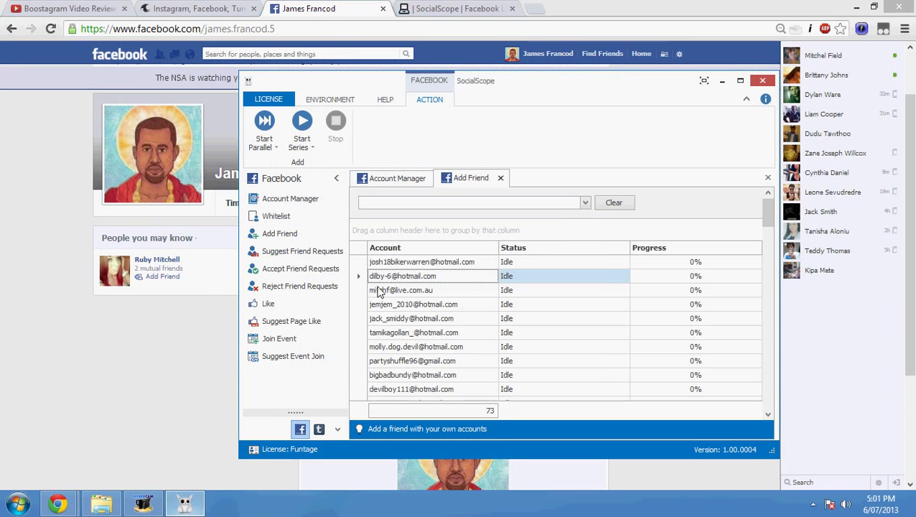
pyautogui.click(294, 251)
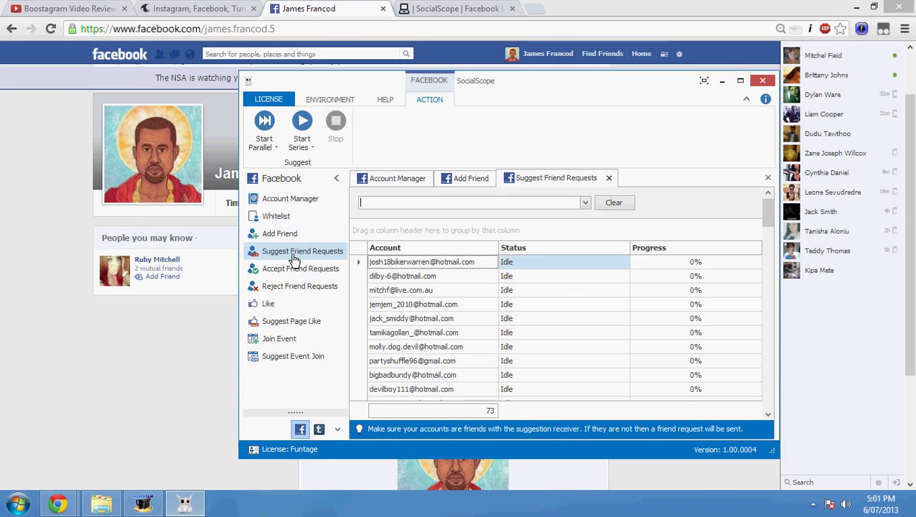
pyautogui.click(488, 186)
pyautogui.click(494, 183)
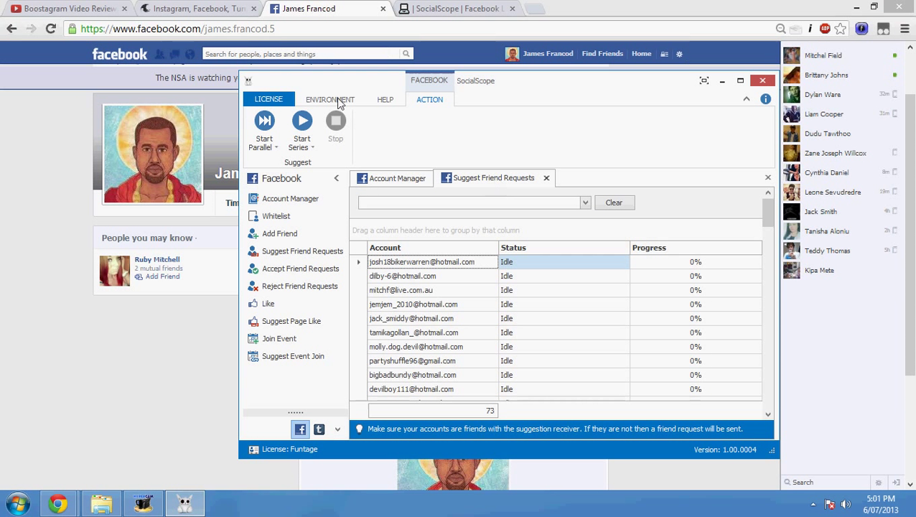
pyautogui.click(302, 140)
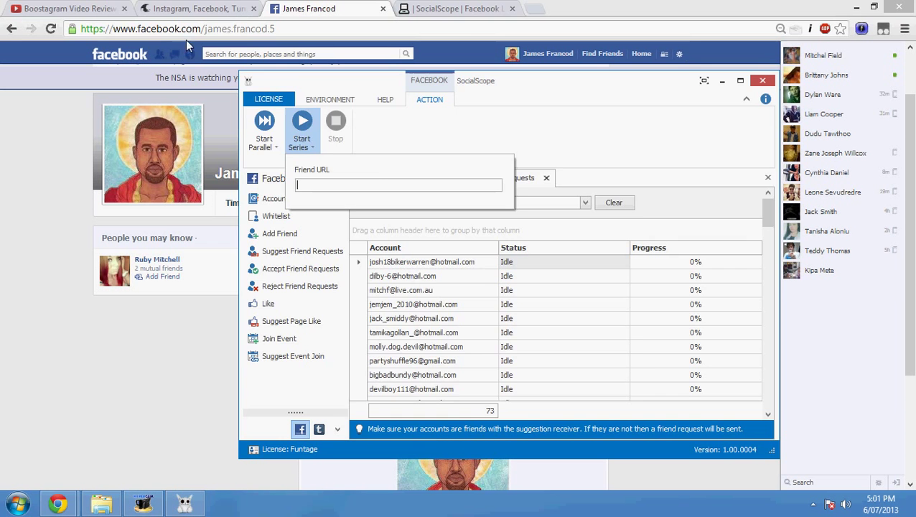
# Copy the profile URL from Chrome and paste it into Start Parallel's Friend URL to run.
pyautogui.click(186, 30)
pyautogui.rightClick(186, 33)
pyautogui.click(233, 96)
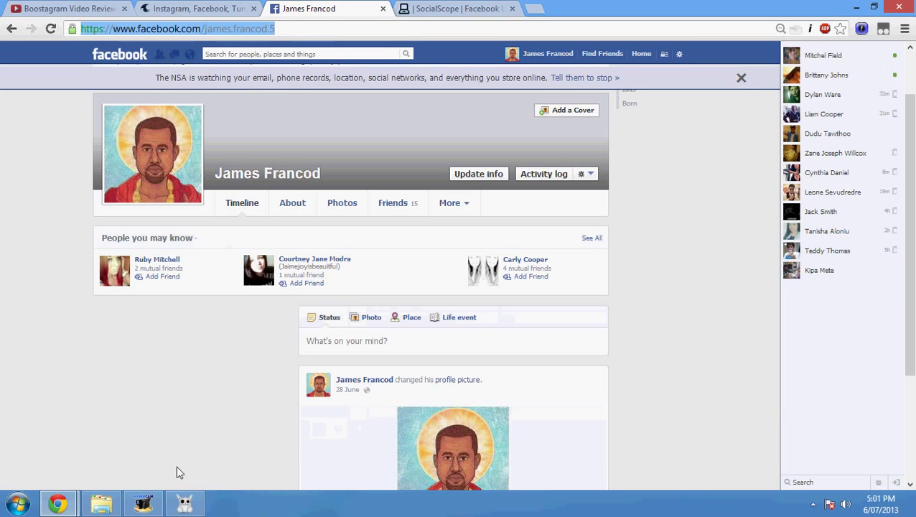
pyautogui.click(184, 504)
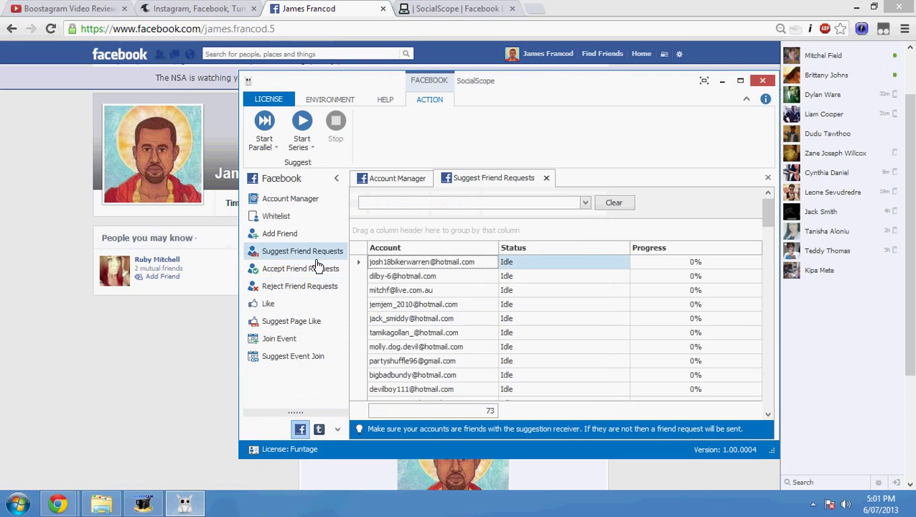
pyautogui.click(277, 146)
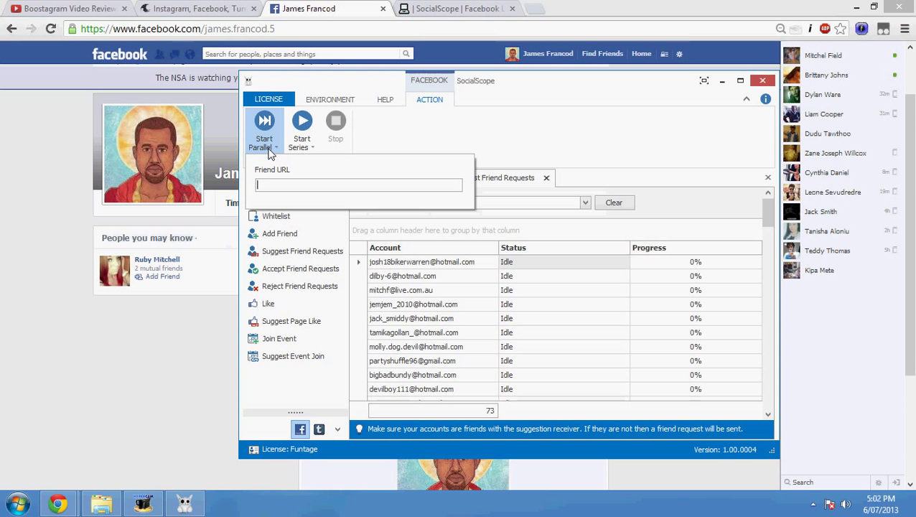
pyautogui.hotkey('ctrl', 'v')
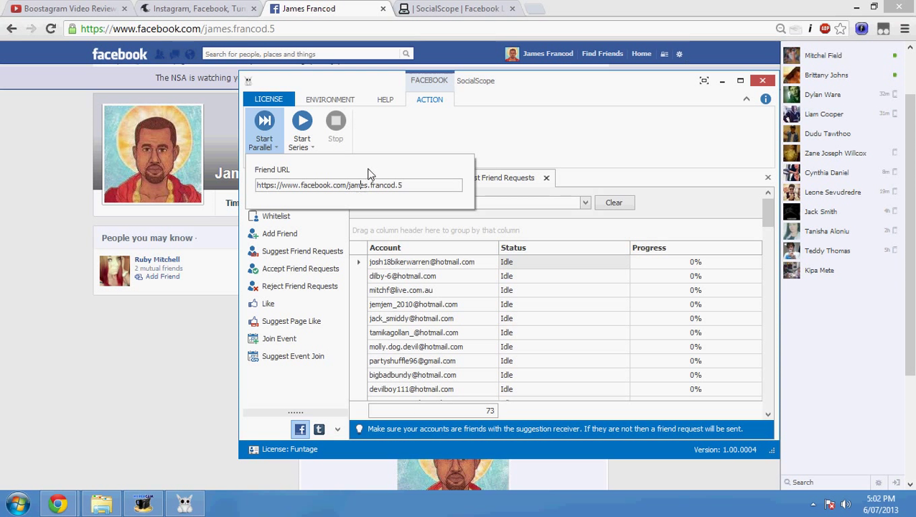
pyautogui.press('Return')
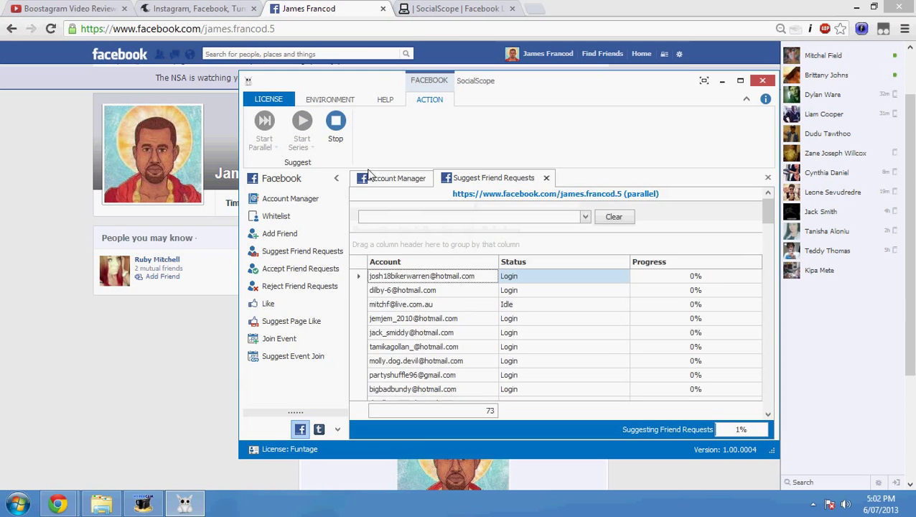
# Accept a pending friend request and open the new friend's profile.
pyautogui.click(121, 338)
pyautogui.click(189, 55)
pyautogui.click(190, 55)
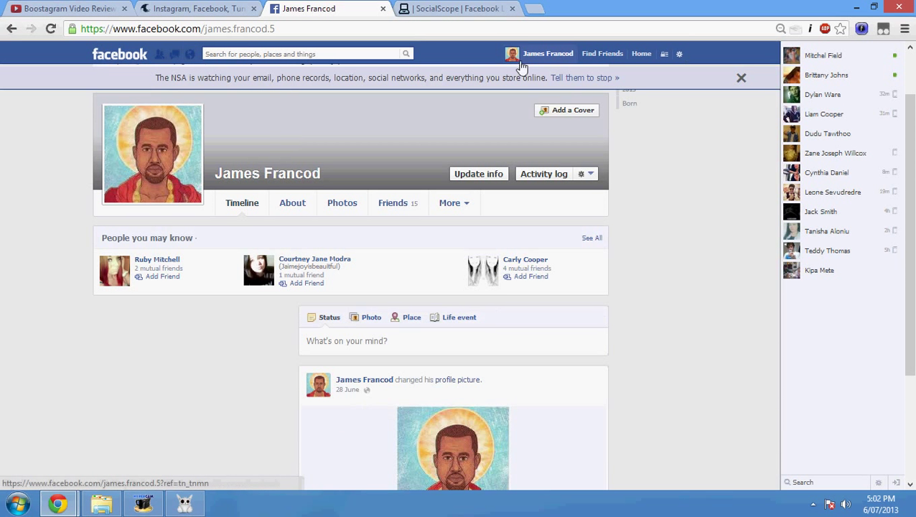
pyautogui.click(158, 55)
pyautogui.click(227, 180)
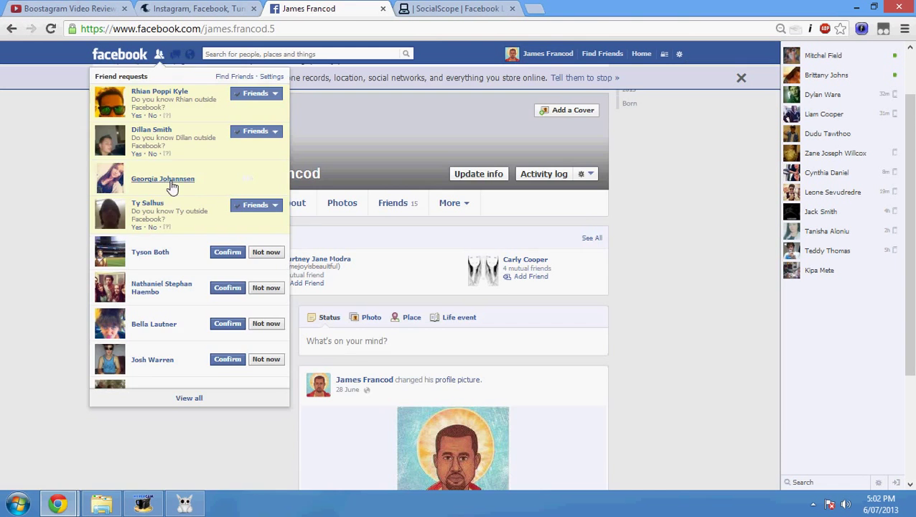
pyautogui.click(185, 181)
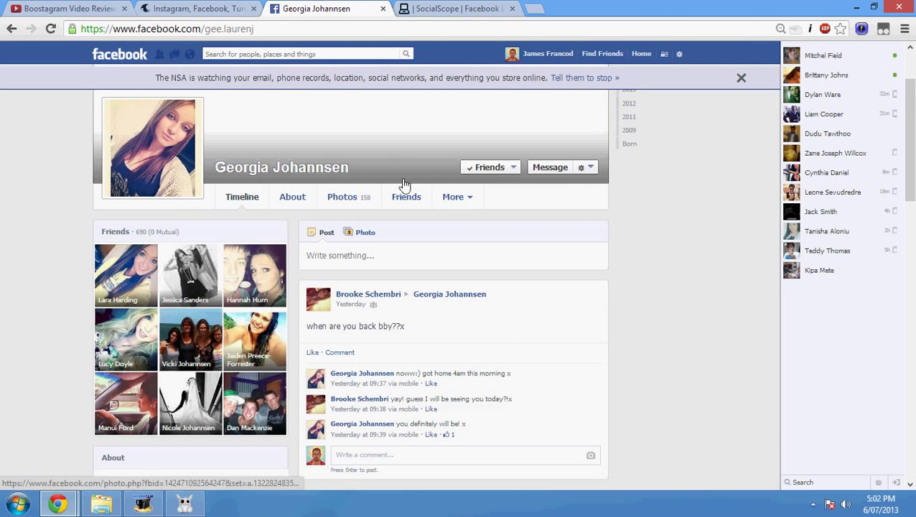
# Through Friends > Suggest Friends, suggest five of your friends to them.
pyautogui.click(495, 171)
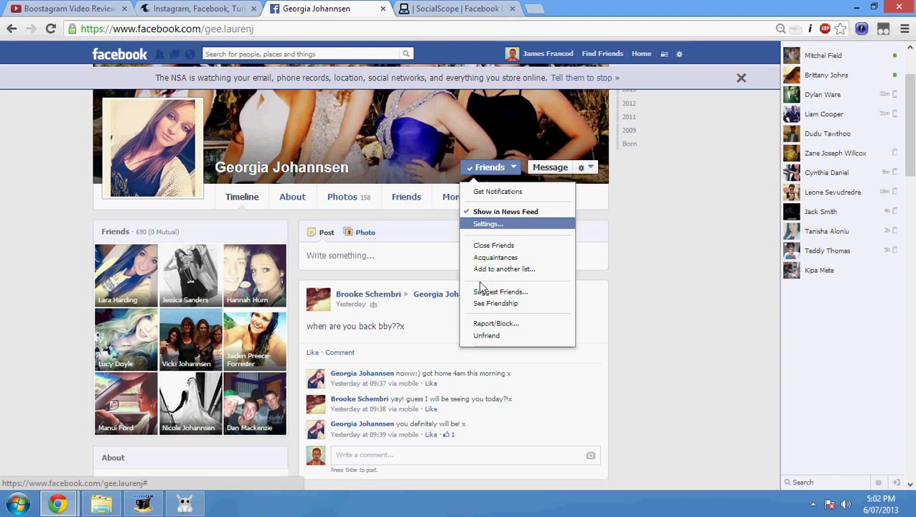
pyautogui.click(488, 292)
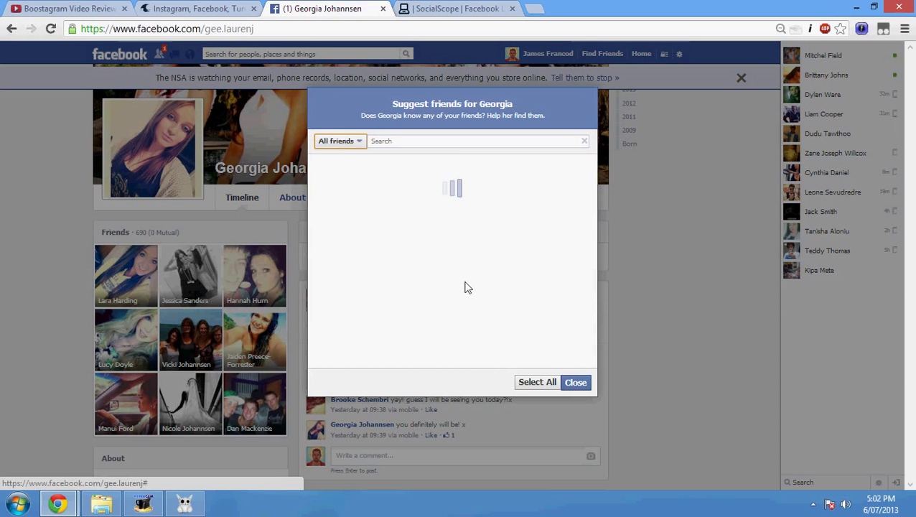
pyautogui.click(528, 175)
pyautogui.click(549, 213)
pyautogui.click(549, 249)
pyautogui.click(550, 287)
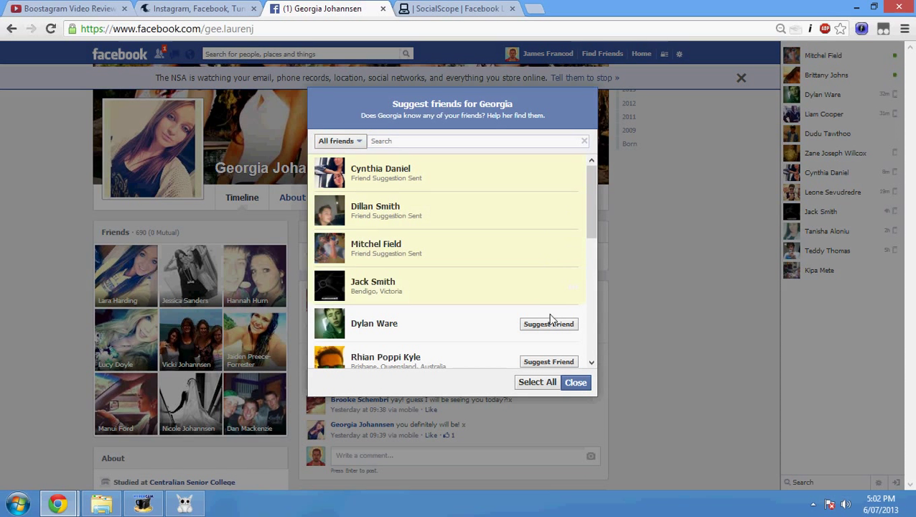
pyautogui.click(547, 324)
pyautogui.scroll(-2, 545, 316)
# Suggest four more friends, close the dialog, and return to SocialScope.
pyautogui.click(545, 254)
pyautogui.click(543, 267)
pyautogui.click(544, 311)
pyautogui.click(545, 342)
pyautogui.scroll(-5, 544, 341)
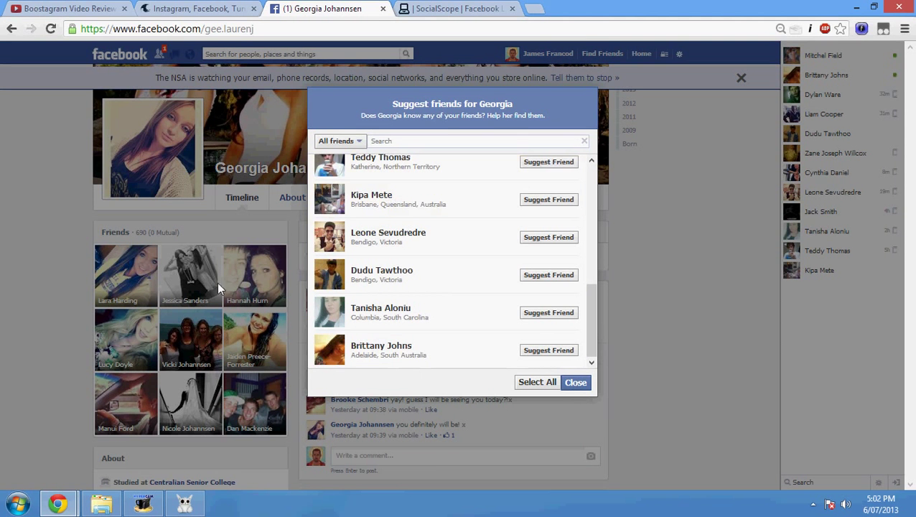
pyautogui.click(566, 386)
pyautogui.click(162, 55)
pyautogui.click(162, 56)
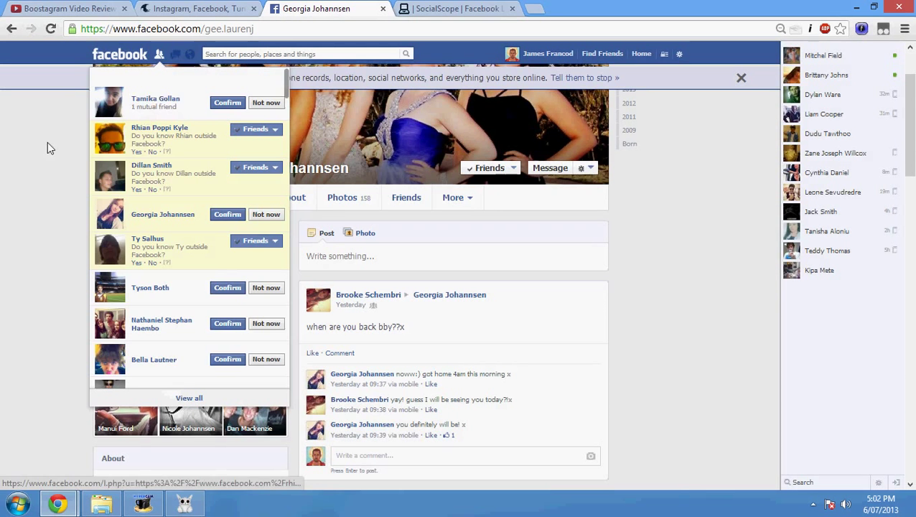
pyautogui.click(185, 505)
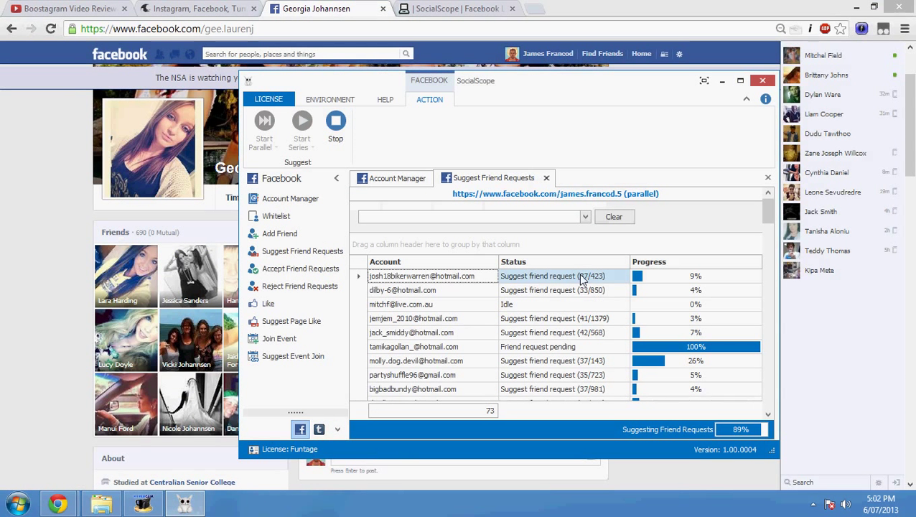
# In Chrome, open the logged-in account's own Facebook profile.
pyautogui.scroll(-2, 553, 380)
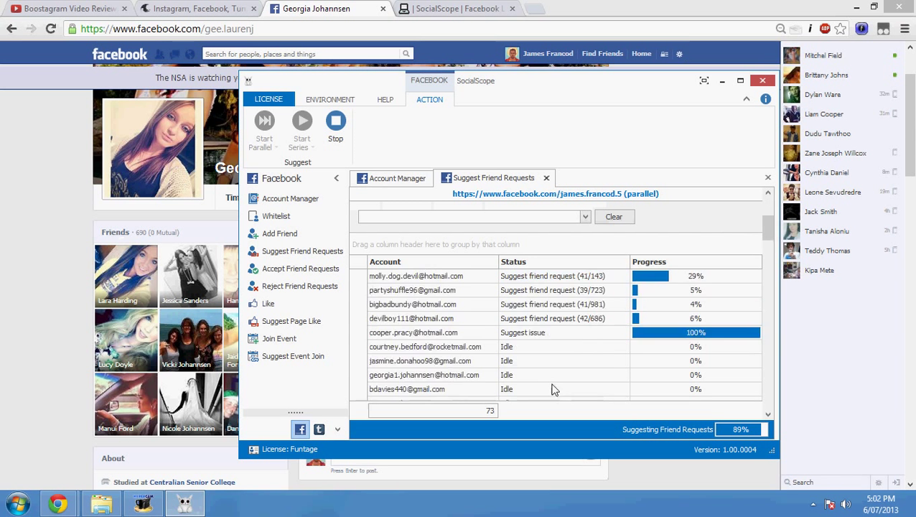
pyautogui.scroll(2, 575, 323)
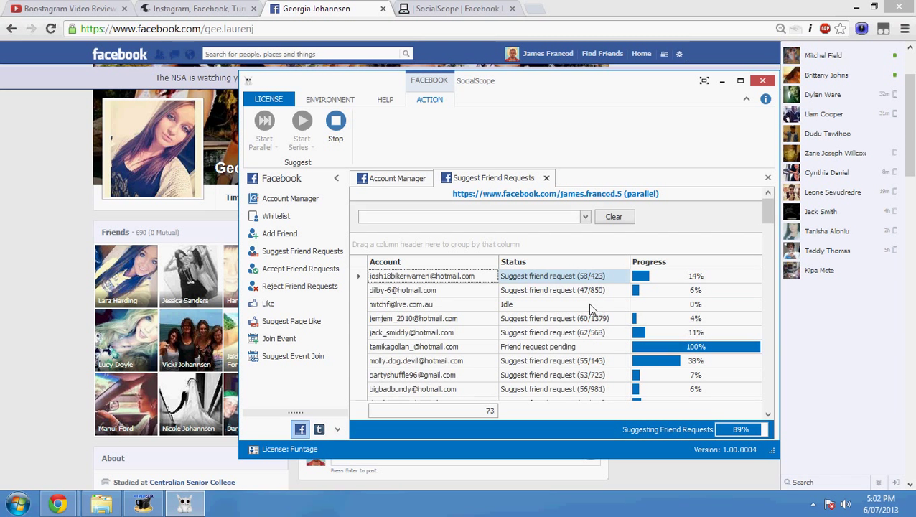
pyautogui.scroll(-1, 587, 305)
pyautogui.scroll(1, 586, 306)
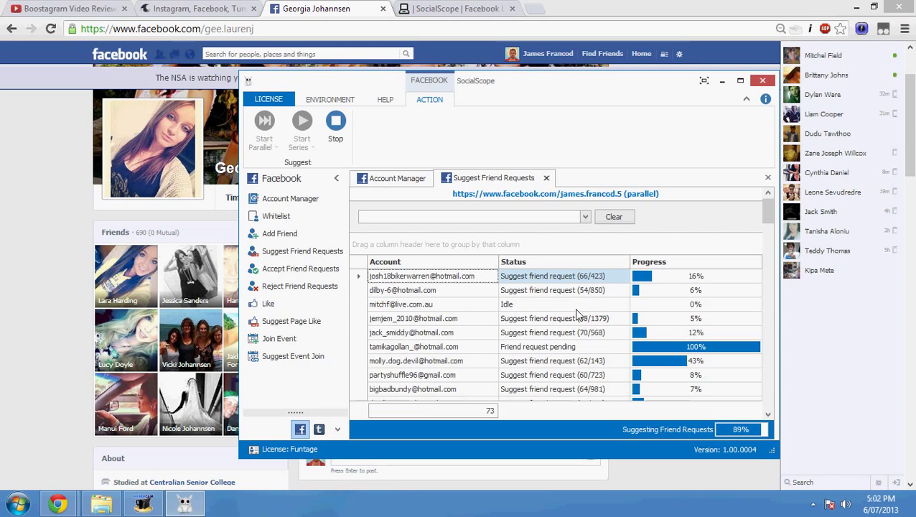
pyautogui.click(92, 141)
pyautogui.scroll(2, 92, 141)
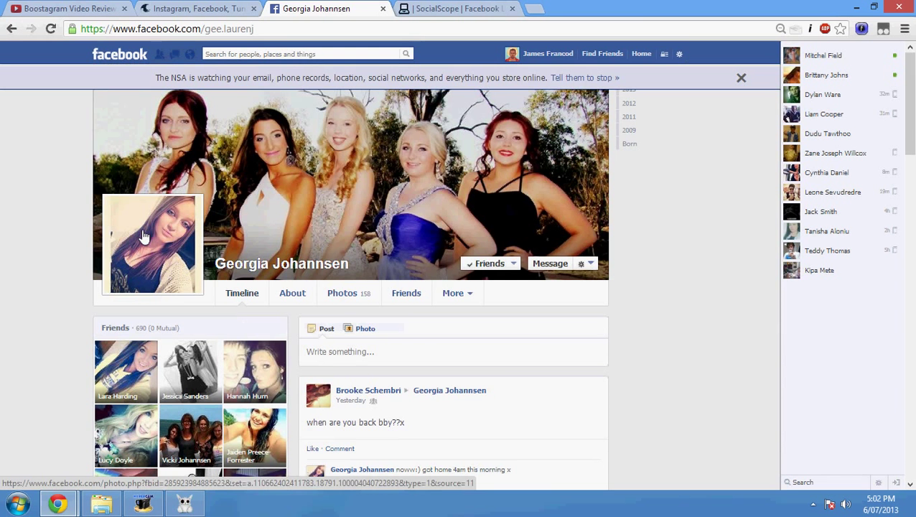
pyautogui.click(547, 54)
pyautogui.scroll(-3, 260, 205)
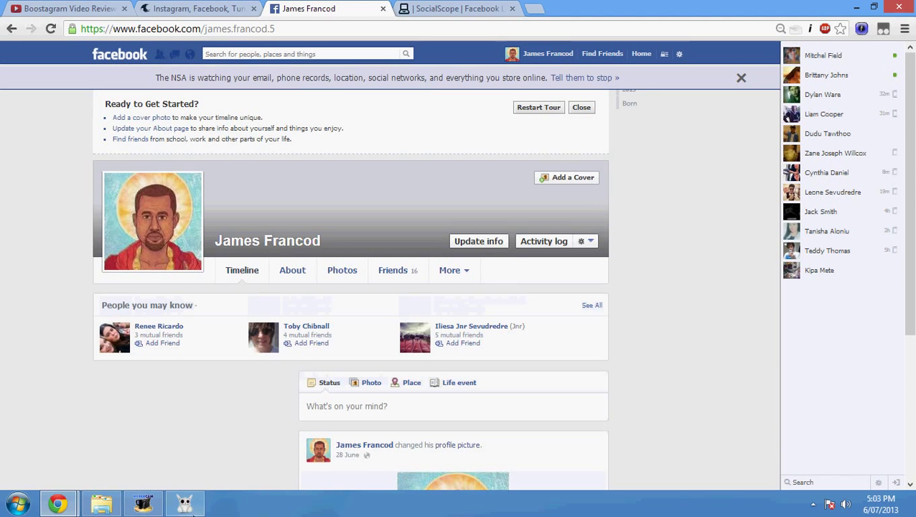
# Back in SocialScope, open the Accept Friend Requests task for all 73 accounts.
pyautogui.click(186, 504)
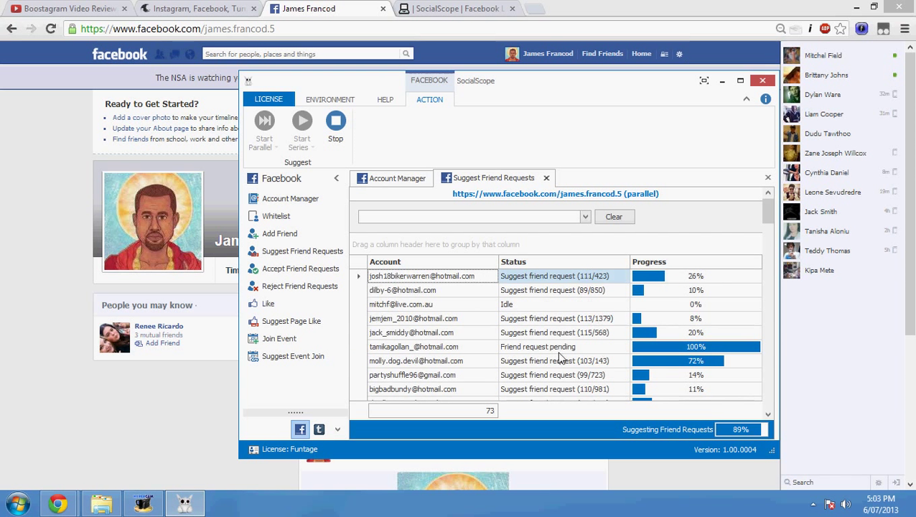
pyautogui.scroll(-15, 554, 352)
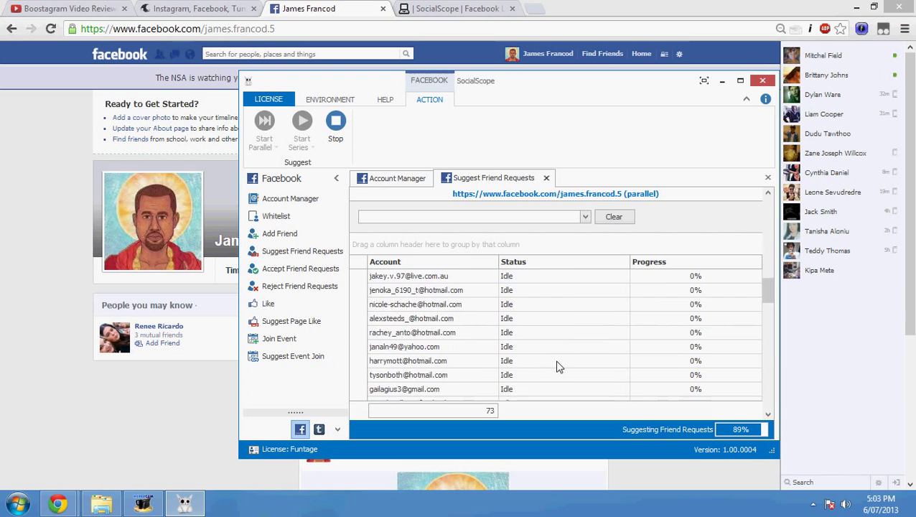
pyautogui.scroll(15, 552, 367)
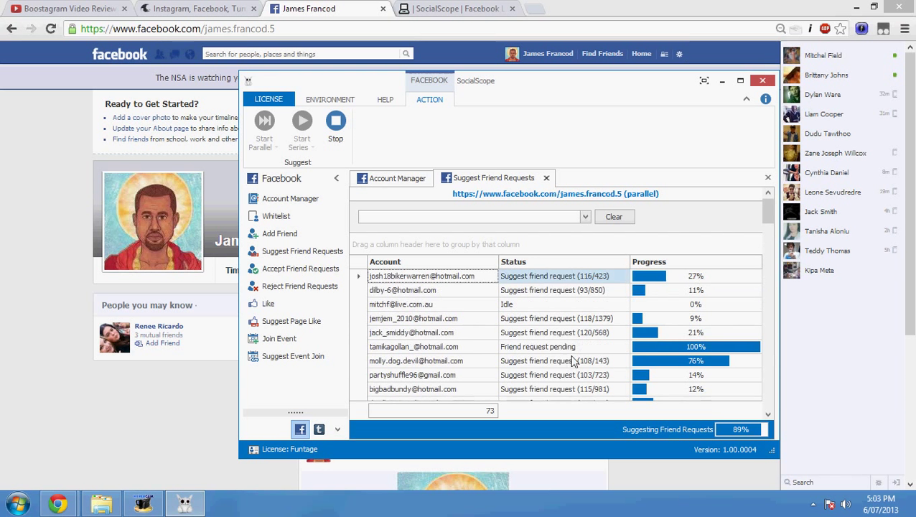
pyautogui.click(279, 273)
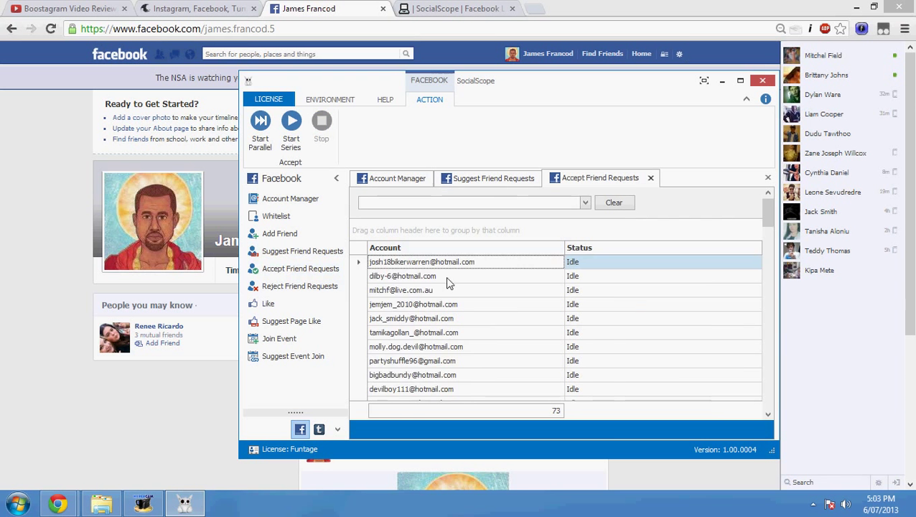
# Start Accept Friend Requests in parallel, close its tab, then reopen it.
pyautogui.click(260, 126)
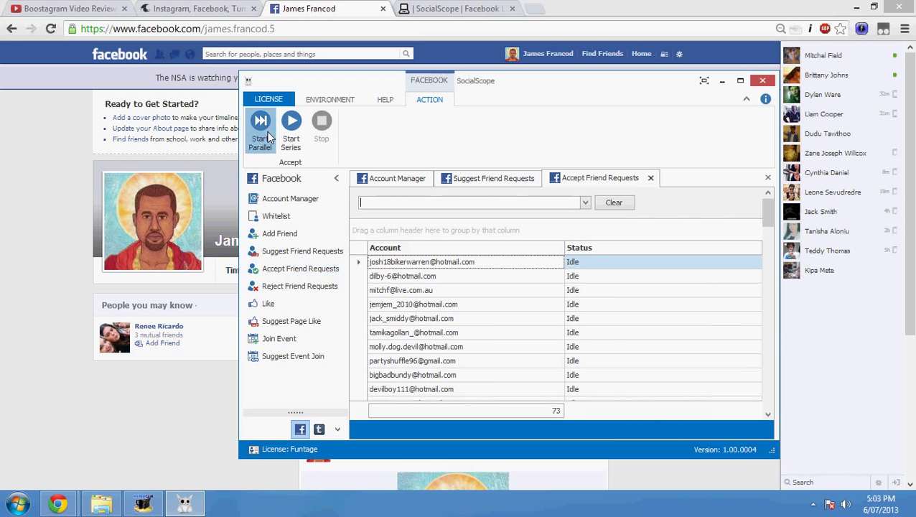
pyautogui.click(649, 179)
pyautogui.click(300, 268)
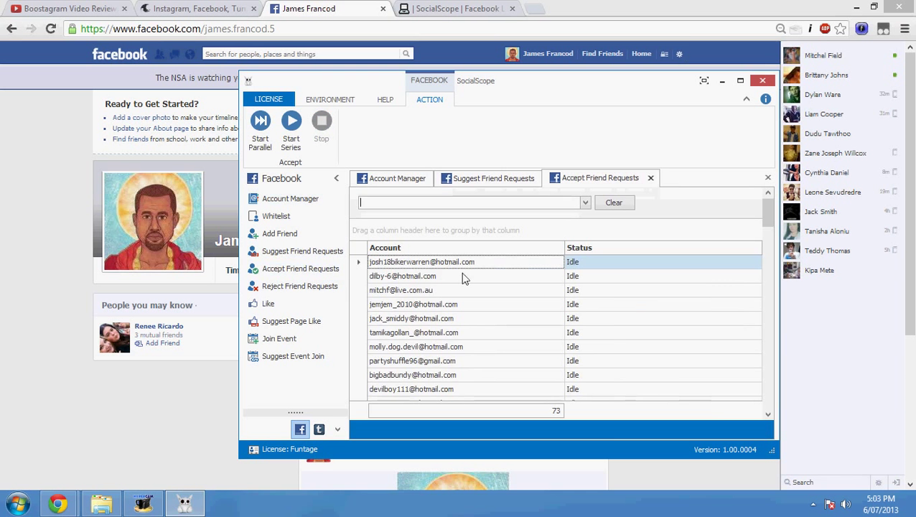
pyautogui.scroll(-15, 503, 275)
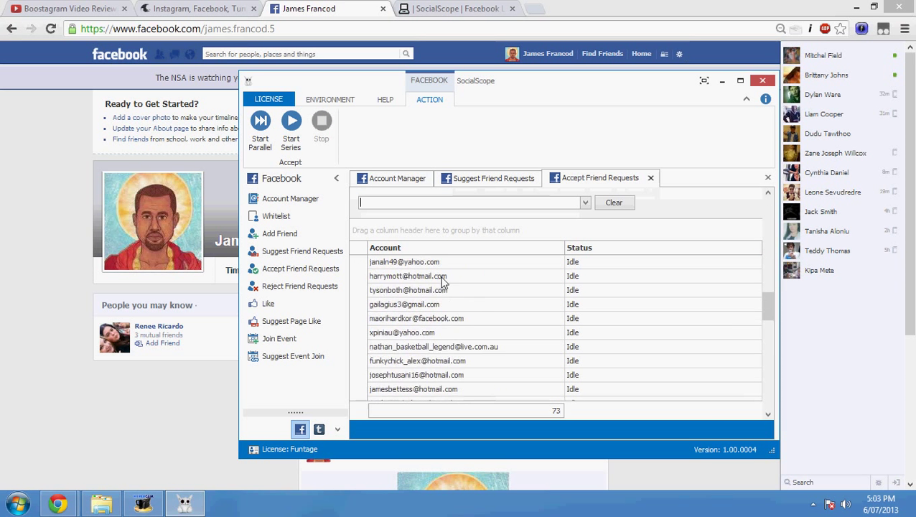
pyautogui.scroll(15, 443, 289)
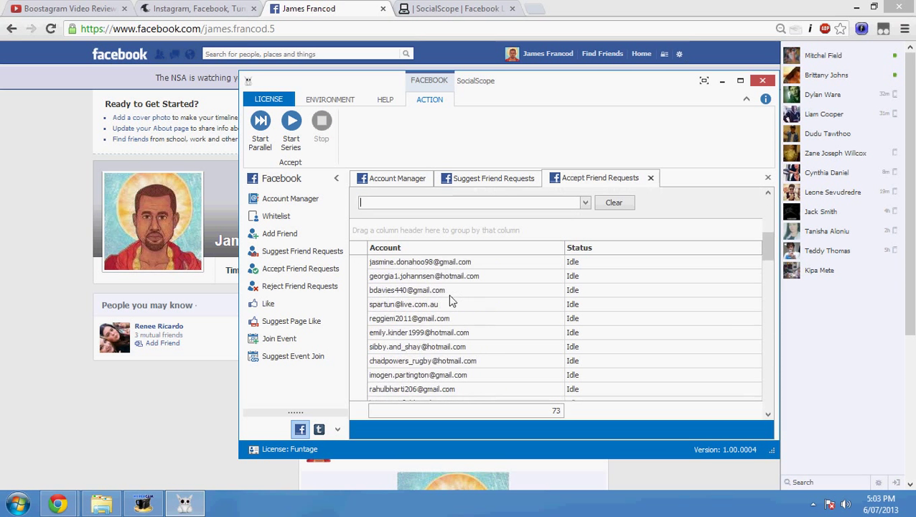
# Open the Reject Friend Requests task and close the Accept Friend Requests tab.
pyautogui.click(285, 286)
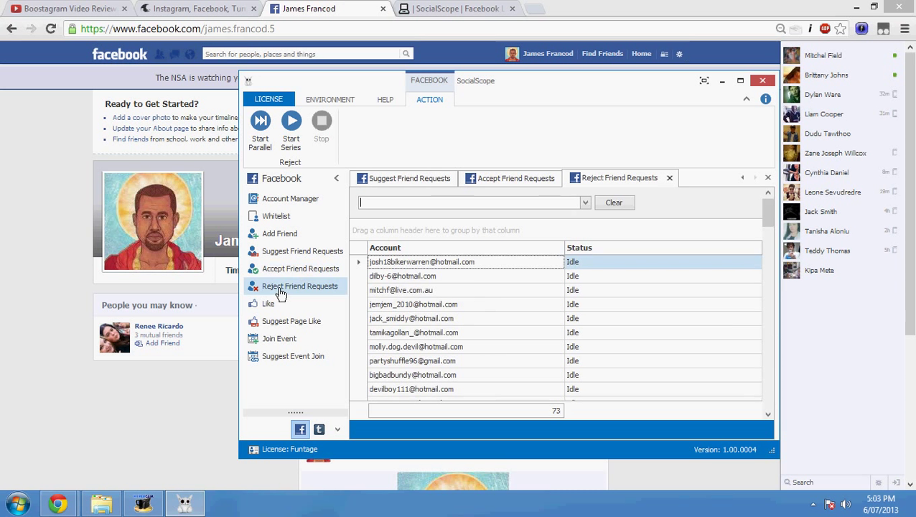
pyautogui.click(545, 180)
pyautogui.click(566, 178)
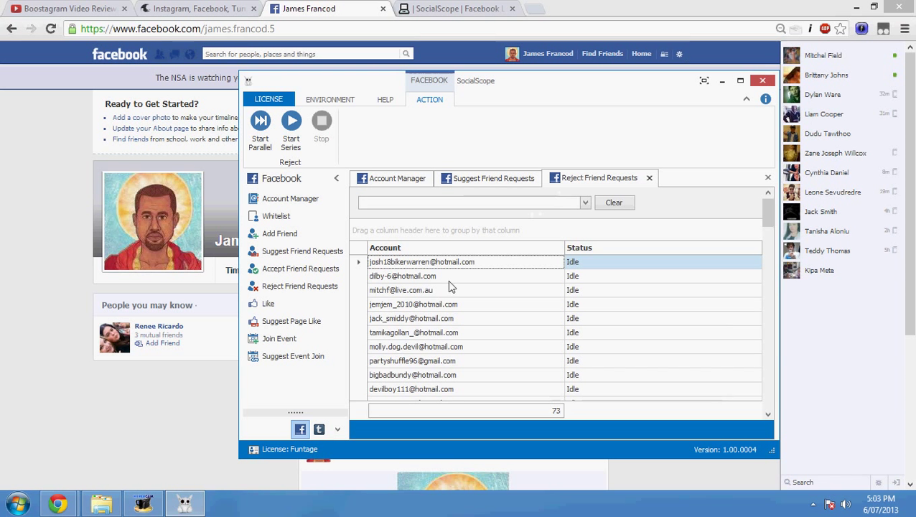
# Open the Like task, dismiss its Start Series URL prompt, then return to the Facebook profile.
pyautogui.click(270, 304)
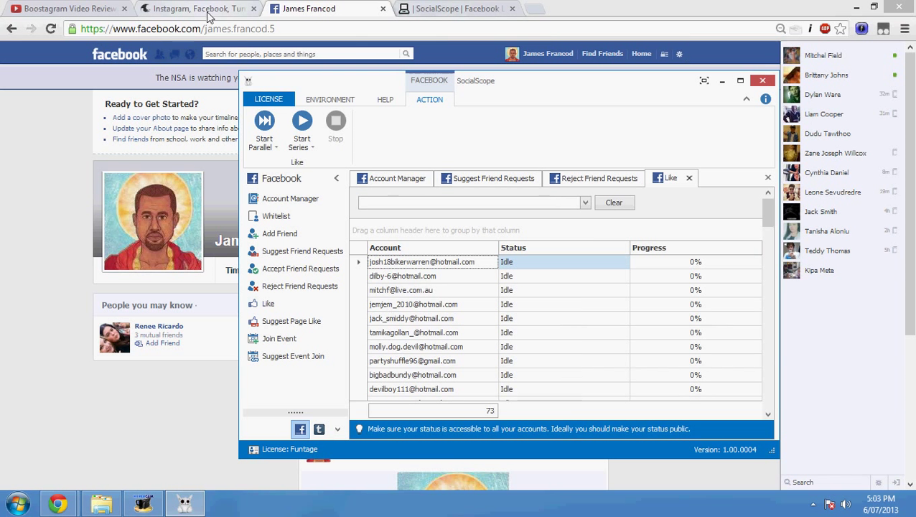
pyautogui.click(300, 144)
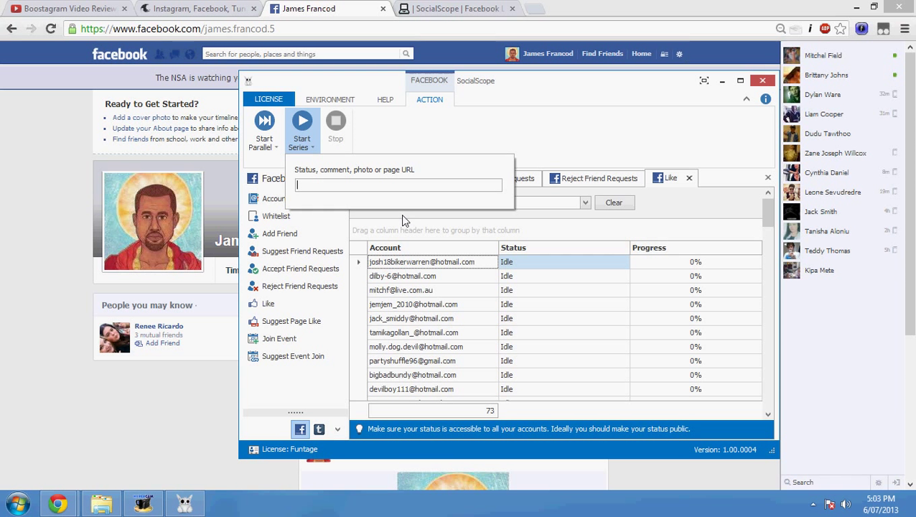
pyautogui.click(434, 291)
pyautogui.scroll(-20, 434, 298)
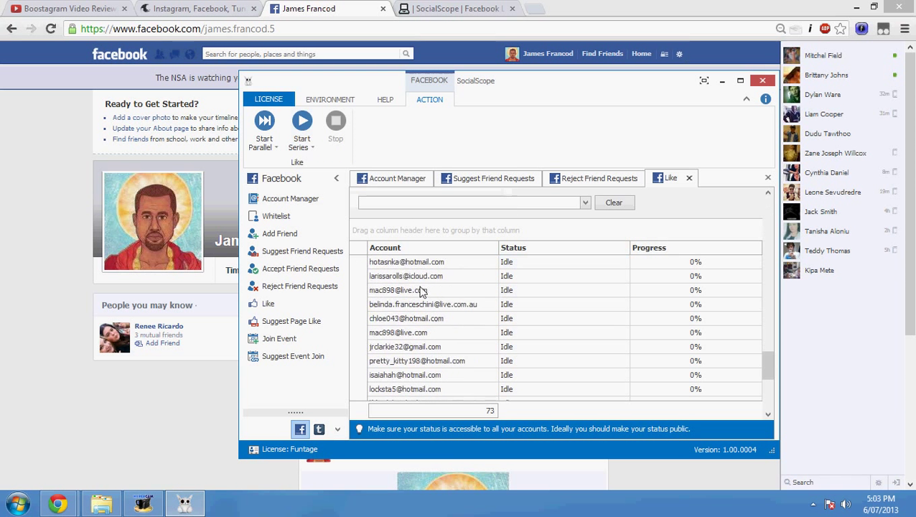
pyautogui.scroll(10, 384, 280)
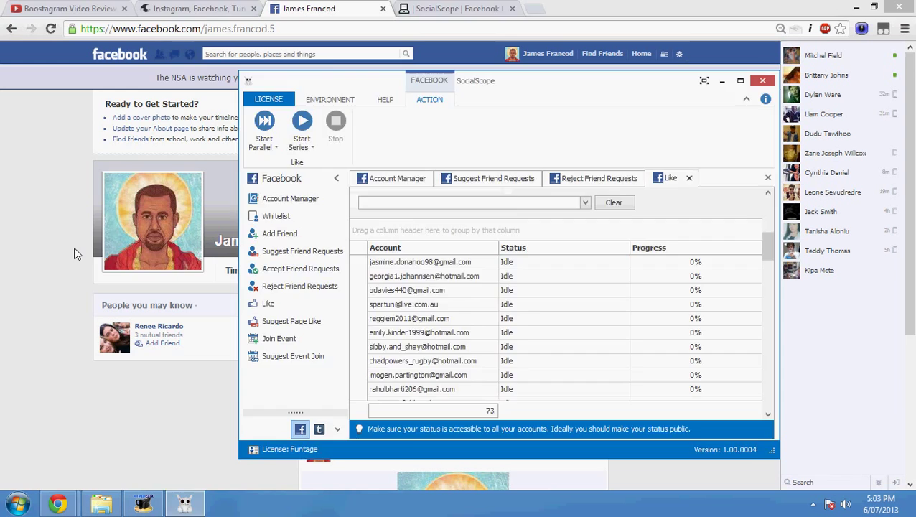
pyautogui.click(82, 257)
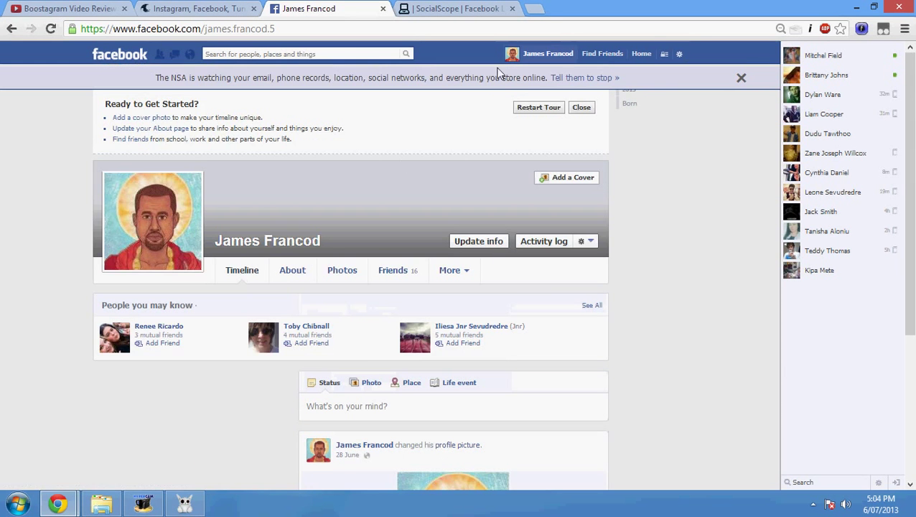
# From the News Feed, open three friends' profiles in background tabs and view their profile pictures.
pyautogui.click(648, 58)
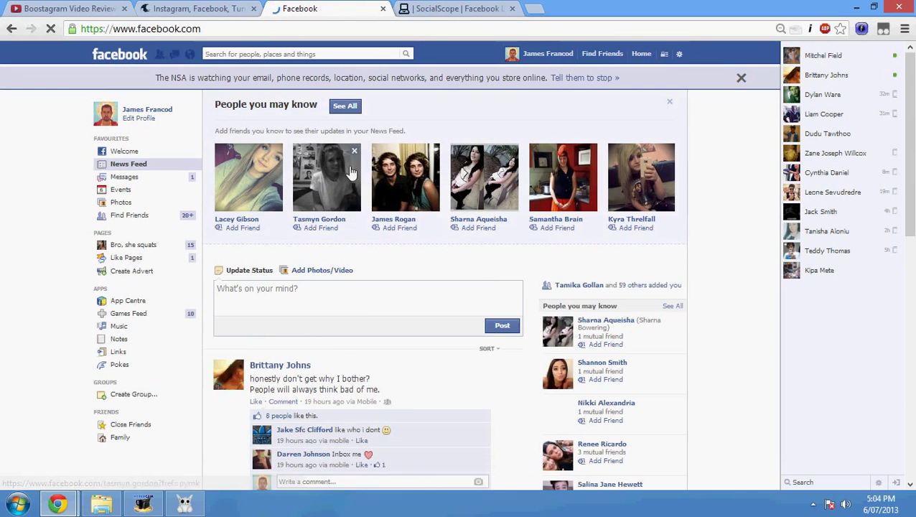
pyautogui.middleClick(281, 366)
pyautogui.scroll(-5, 280, 351)
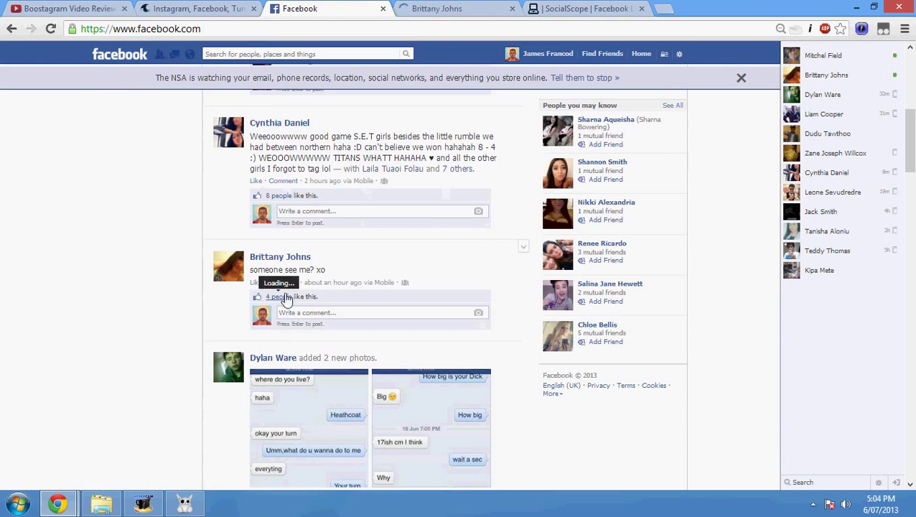
pyautogui.middleClick(272, 122)
pyautogui.scroll(-6, 265, 121)
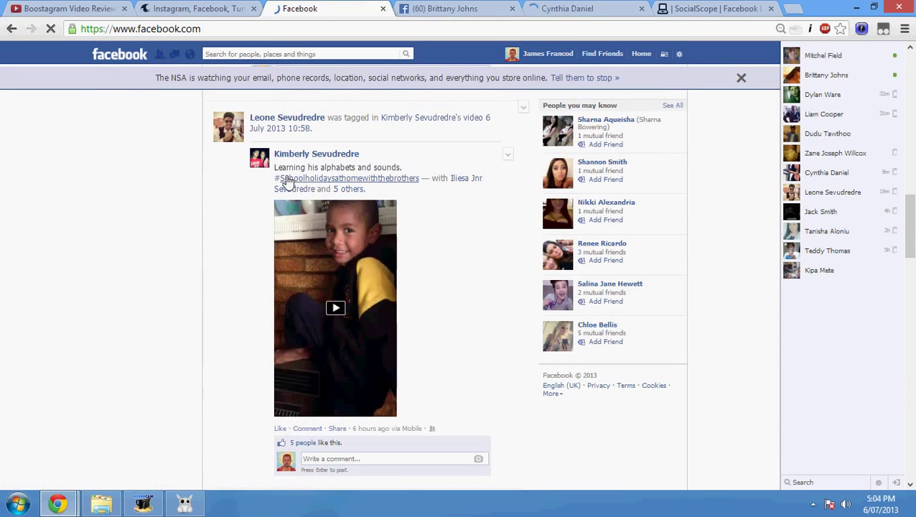
pyautogui.middleClick(264, 119)
pyautogui.hotkey('ctrl', 'Tab')
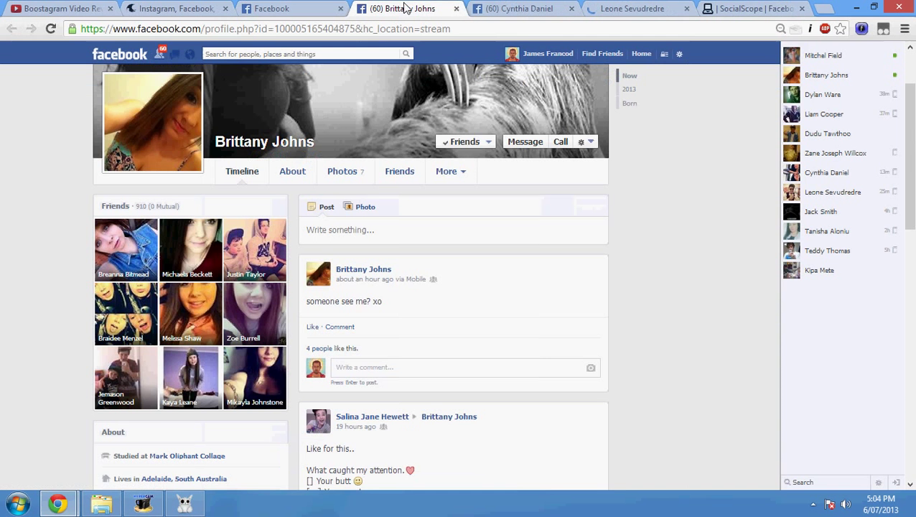
pyautogui.click(167, 100)
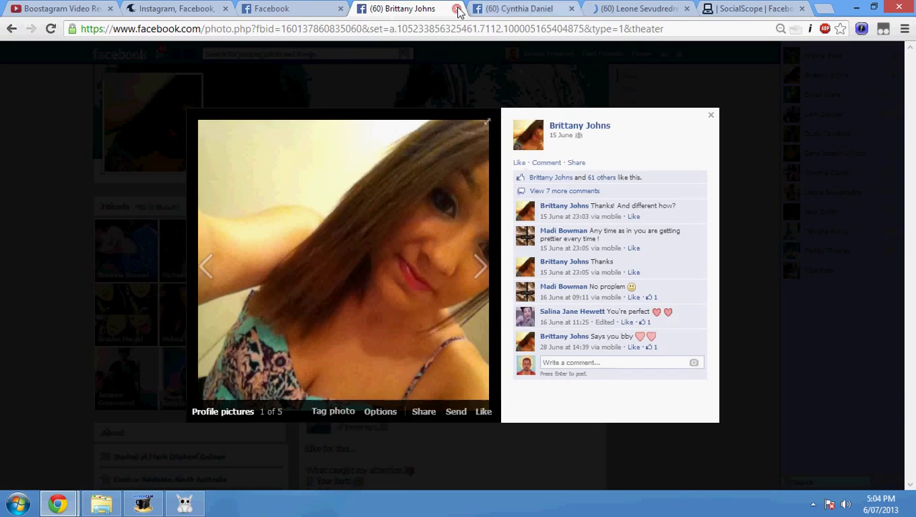
pyautogui.click(456, 8)
pyautogui.click(187, 97)
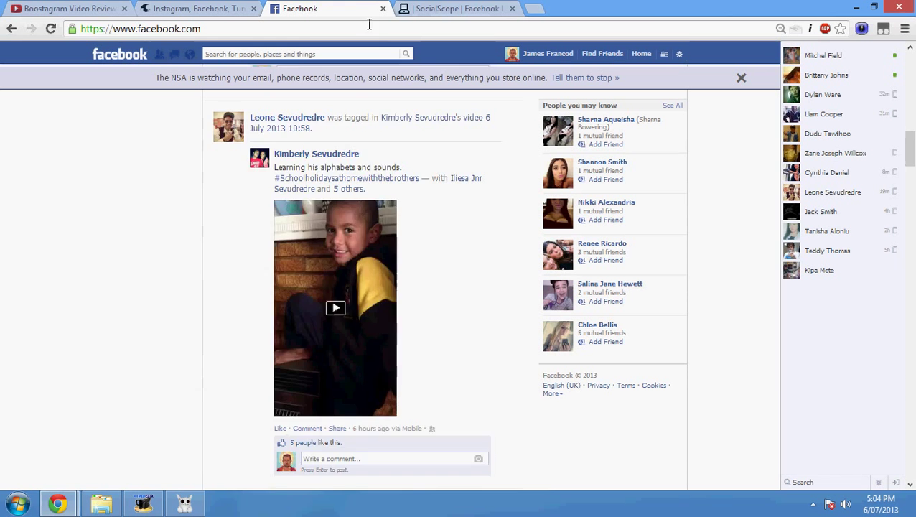
# Open another friend's profile in its own tab and close the News Feed tab.
pyautogui.scroll(-5, 411, 183)
pyautogui.scroll(-2, 281, 113)
pyautogui.scroll(5, 262, 280)
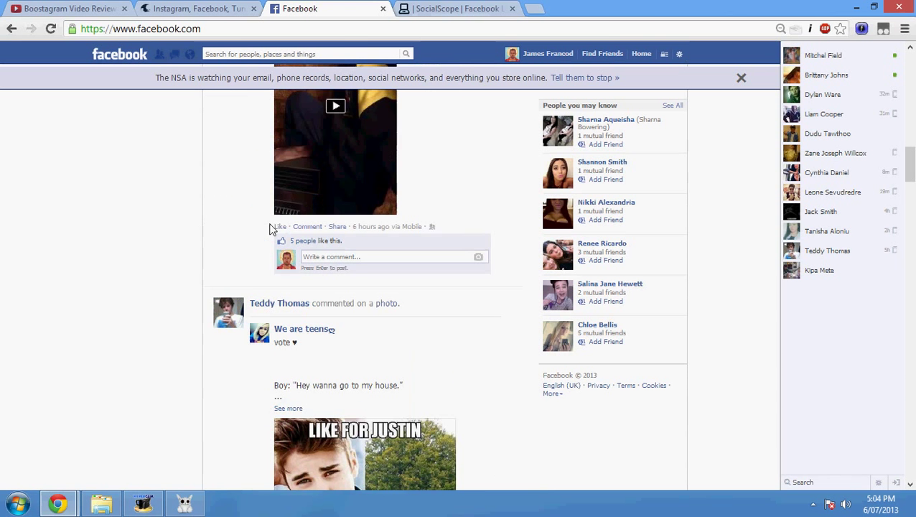
pyautogui.middleClick(263, 305)
pyautogui.click(445, 9)
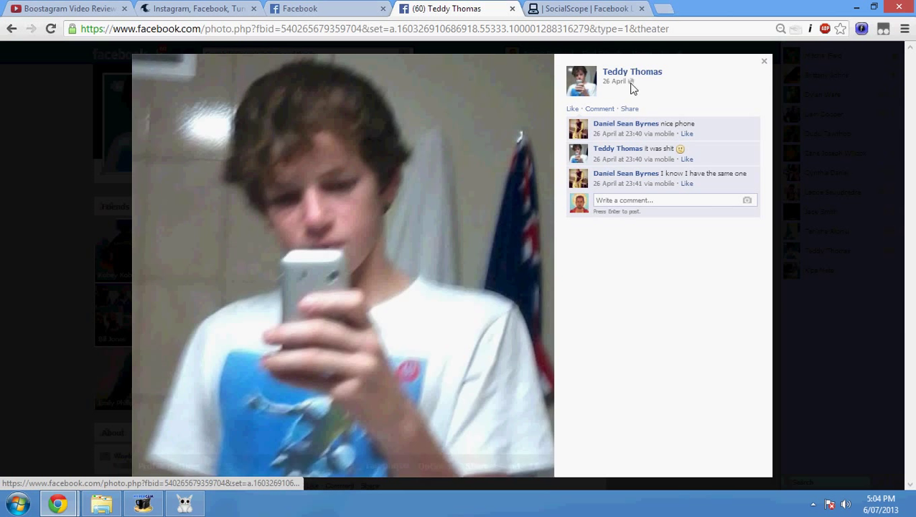
pyautogui.click(383, 9)
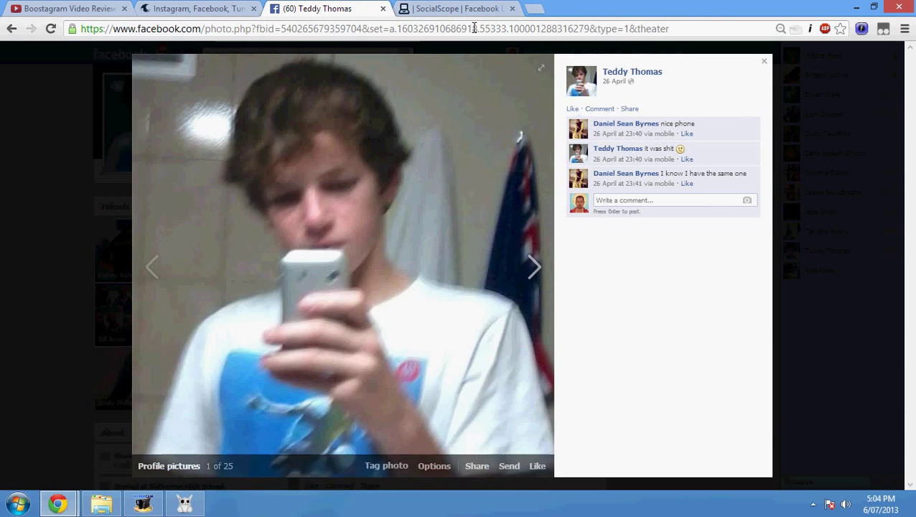
# Copy the profile photo's web address and bring SocialScope to the front.
pyautogui.click(473, 29)
pyautogui.rightClick(474, 32)
pyautogui.click(497, 89)
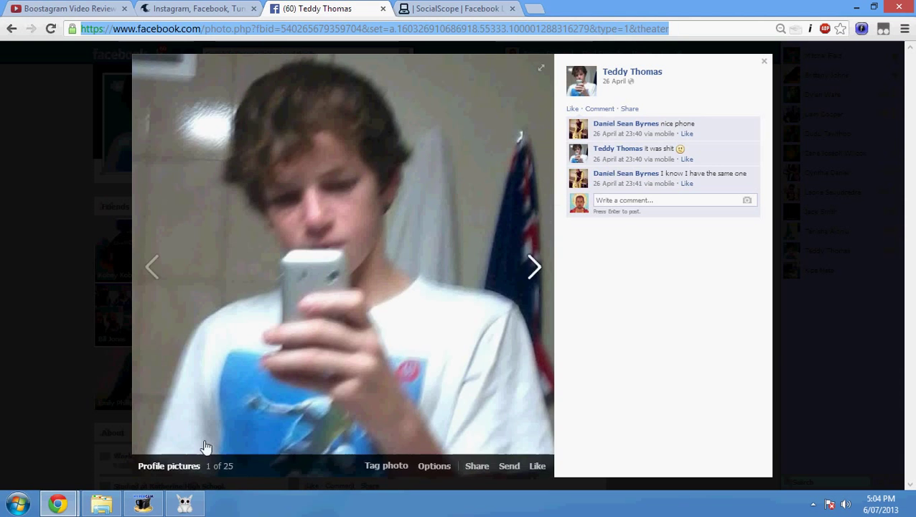
pyautogui.click(184, 504)
pyautogui.scroll(-2, 388, 245)
# Look through the account manager, suggest and reject friend request tasks, then return to the Like task.
pyautogui.scroll(5, 503, 237)
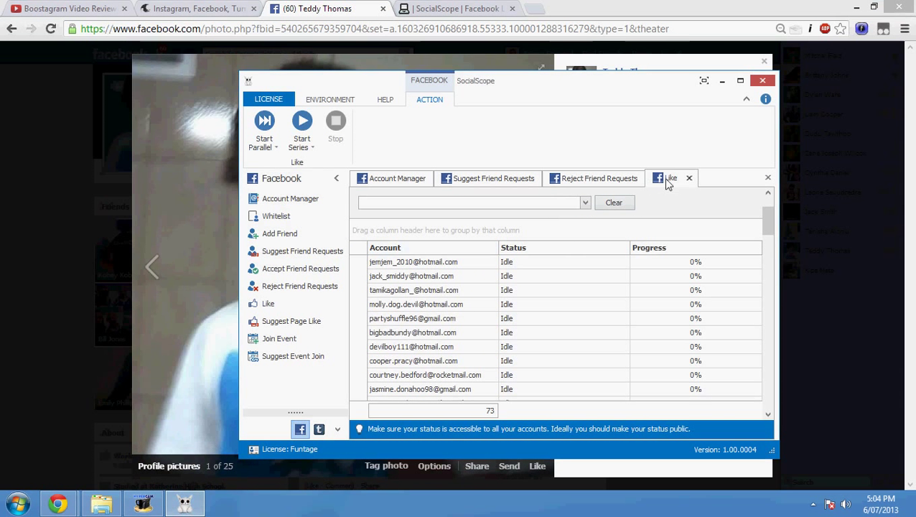
pyautogui.click(614, 183)
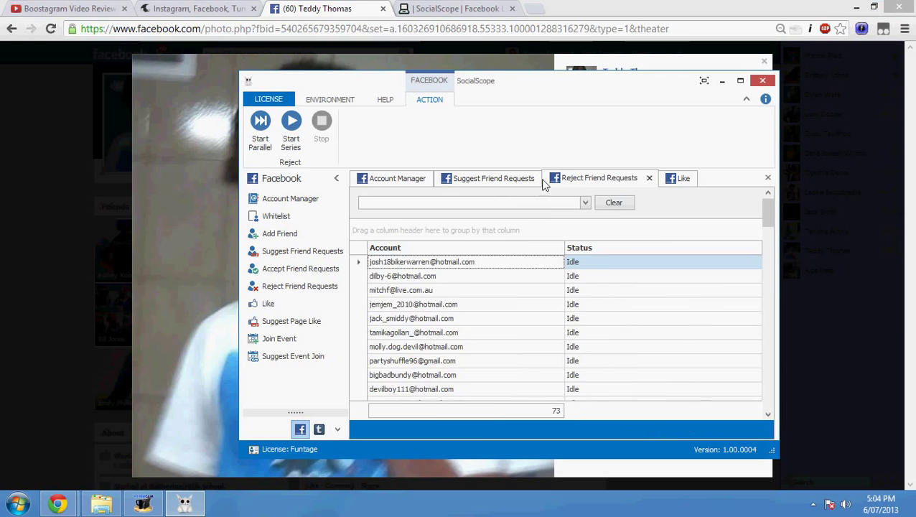
pyautogui.click(500, 183)
pyautogui.click(379, 185)
pyautogui.click(472, 179)
pyautogui.click(580, 179)
pyautogui.click(488, 179)
pyautogui.click(417, 179)
pyautogui.click(507, 181)
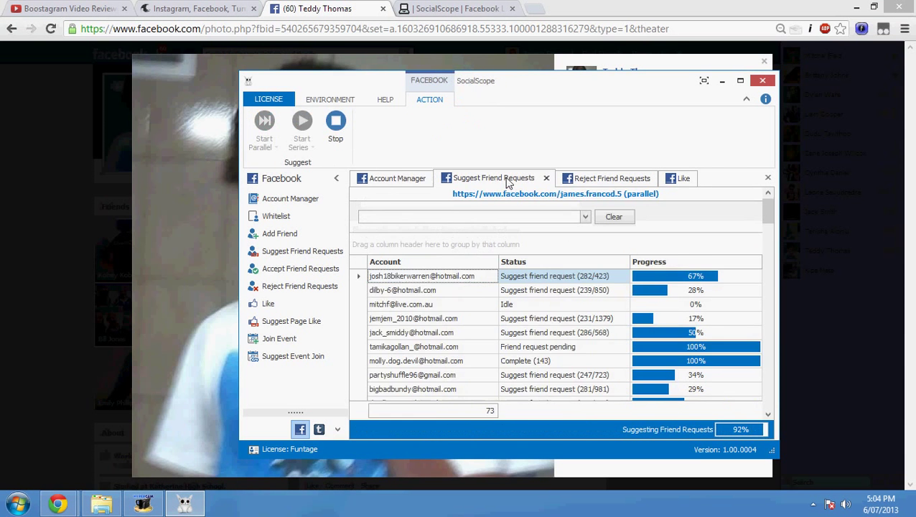
pyautogui.click(594, 183)
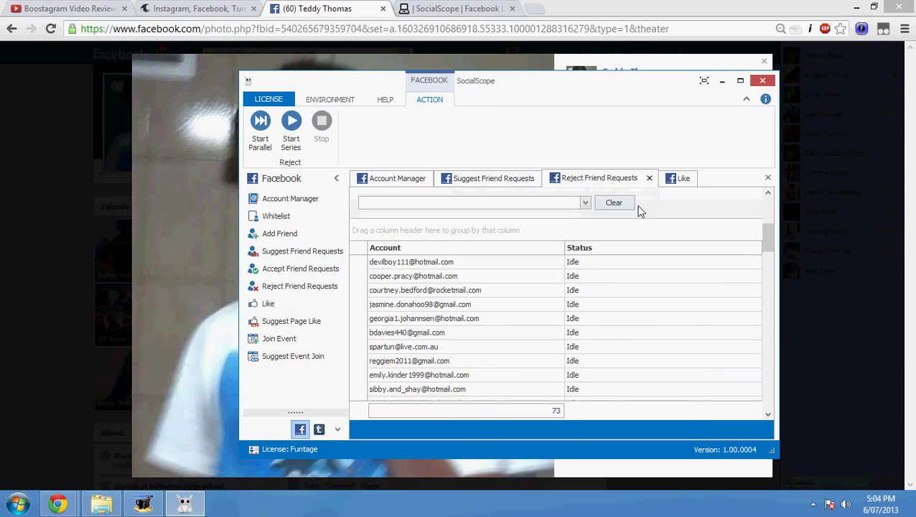
pyautogui.click(675, 179)
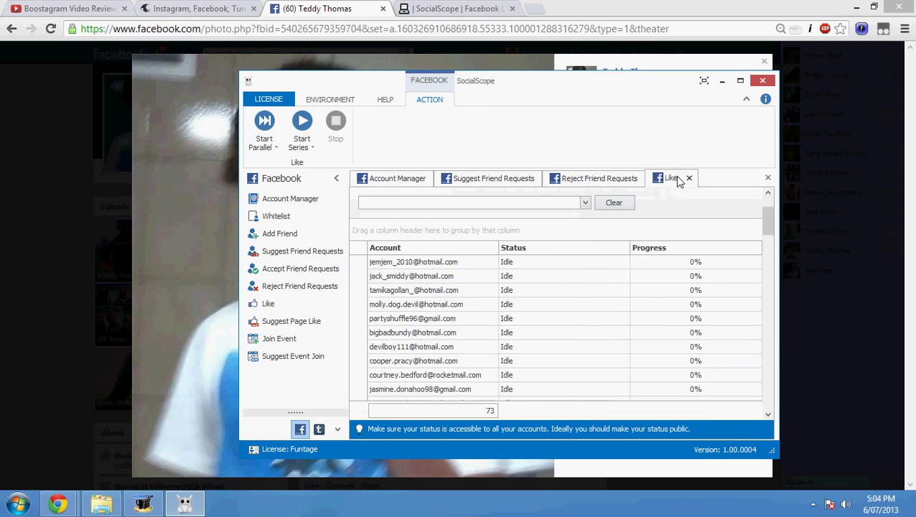
# Start a parallel Like run on the pasted photo URL and return to the photo in the browser.
pyautogui.click(273, 147)
pyautogui.rightClick(288, 183)
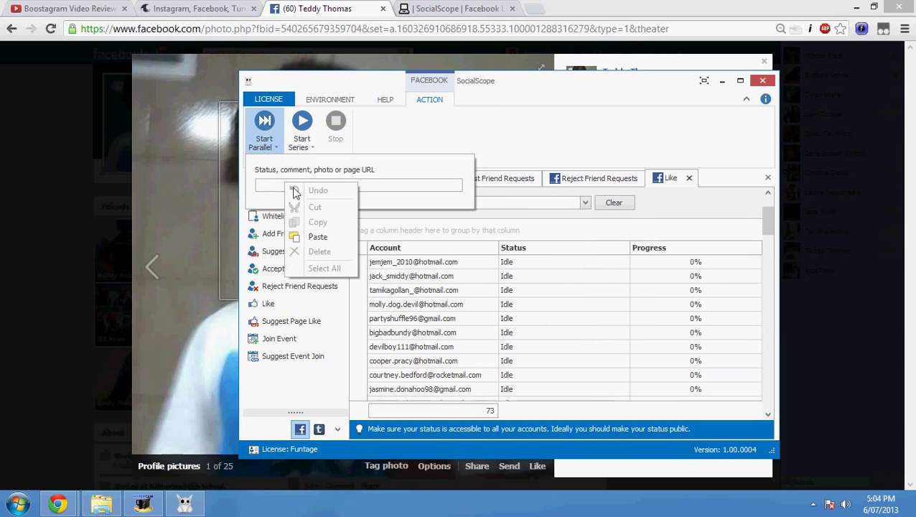
pyautogui.click(309, 236)
pyautogui.click(272, 147)
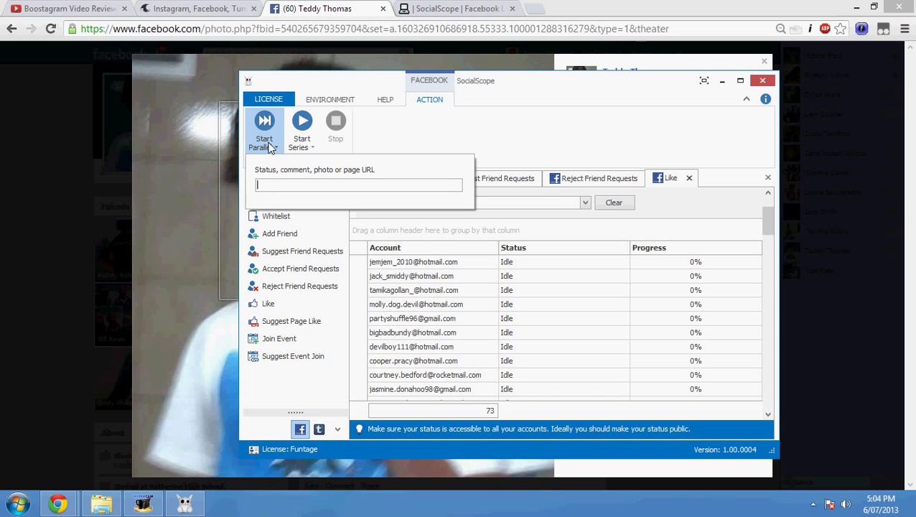
pyautogui.hotkey('ctrl', 'v')
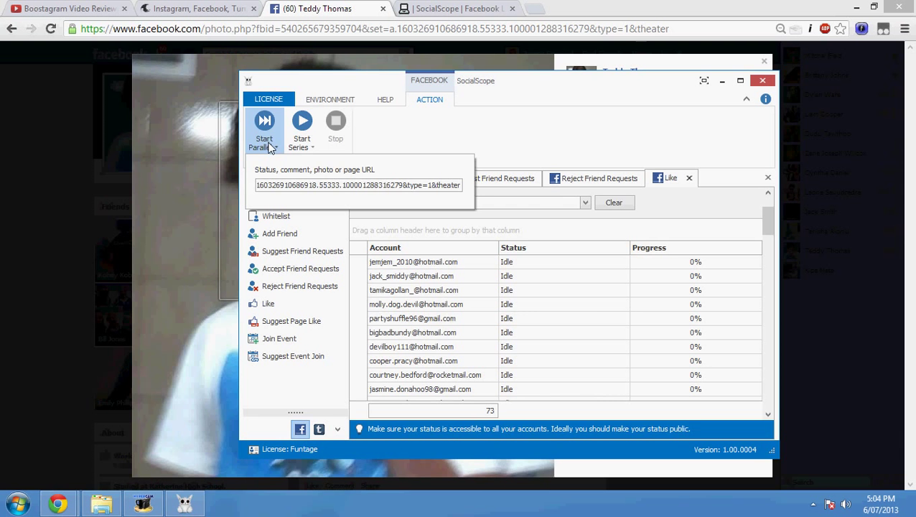
pyautogui.press('Return')
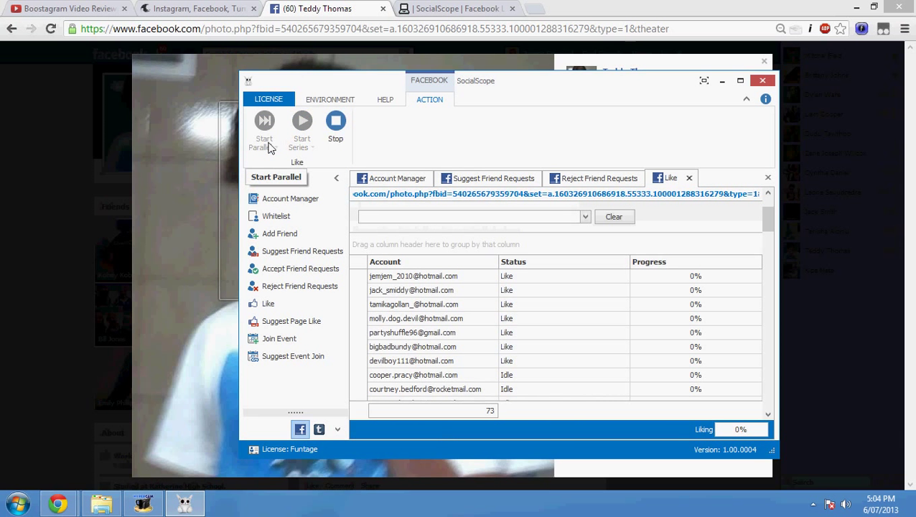
pyautogui.click(149, 120)
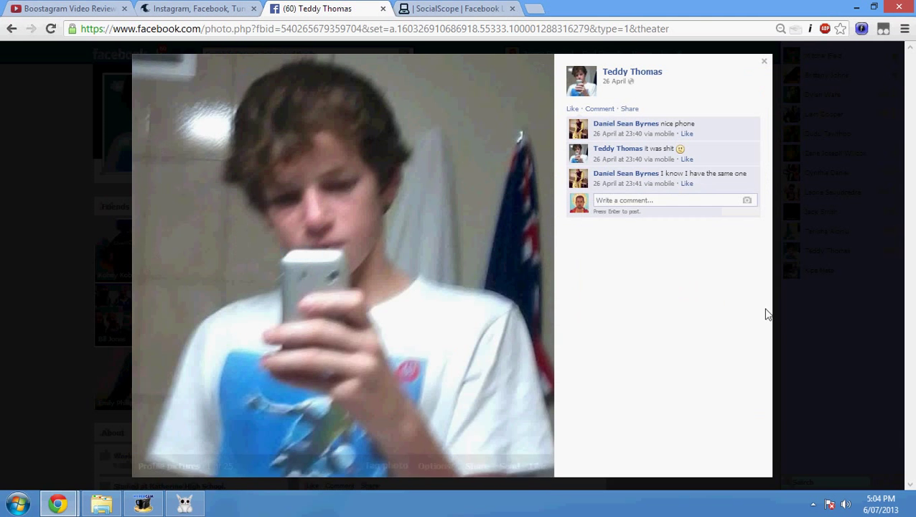
# Reopen the profile photo to check its likes and check SocialScope's liking progress.
pyautogui.click(804, 323)
pyautogui.click(175, 116)
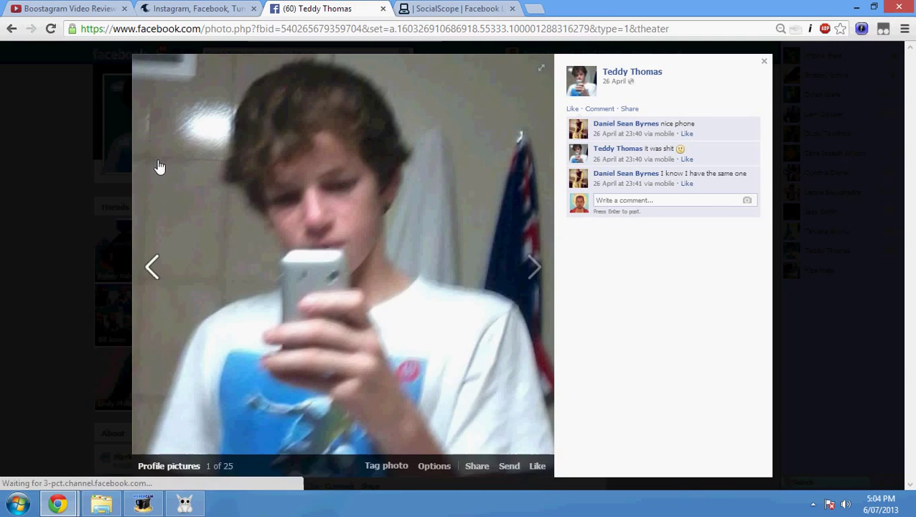
pyautogui.click(101, 186)
pyautogui.click(186, 504)
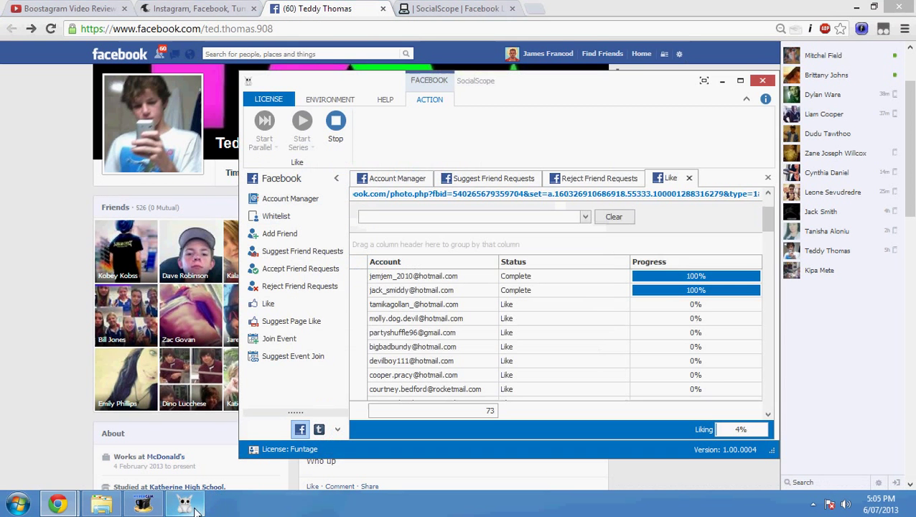
pyautogui.click(87, 322)
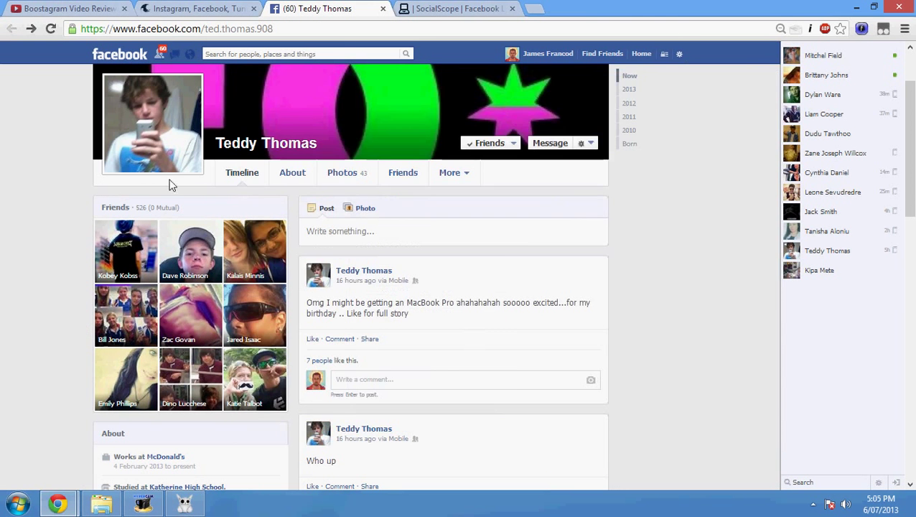
pyautogui.click(168, 150)
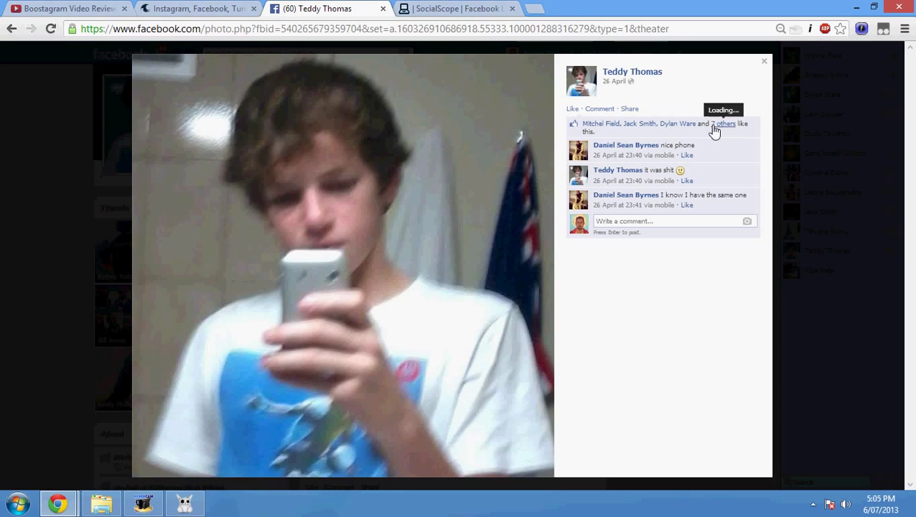
# Keep refreshing the photo, now at 45 likes, while SocialScope's Like run reaches 75%.
pyautogui.moveTo(688, 128)
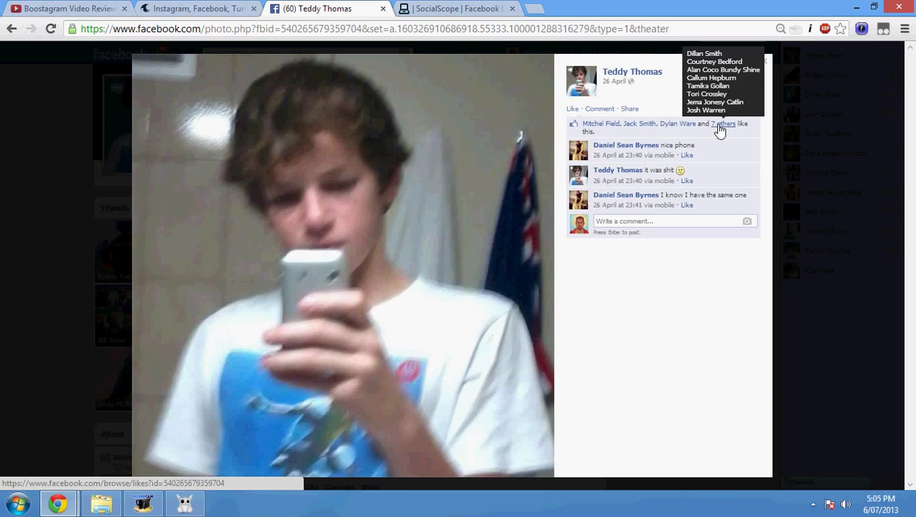
pyautogui.click(98, 171)
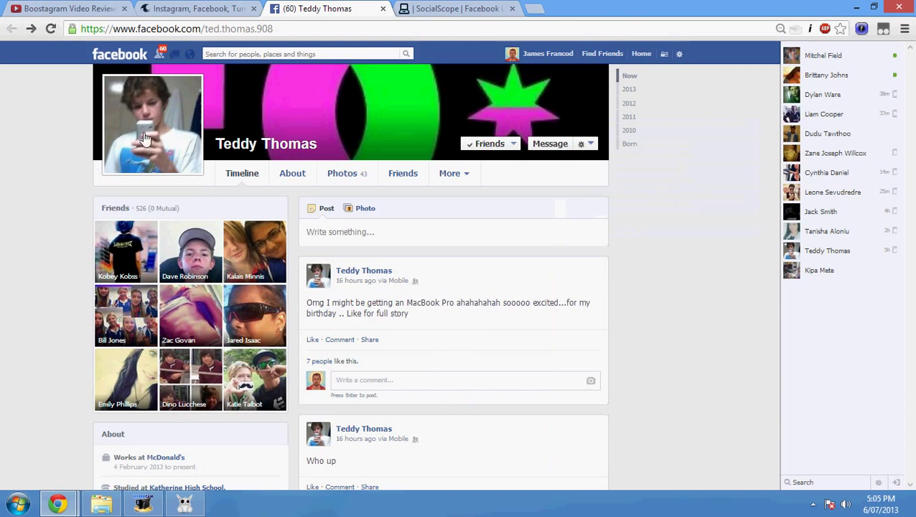
pyautogui.click(164, 127)
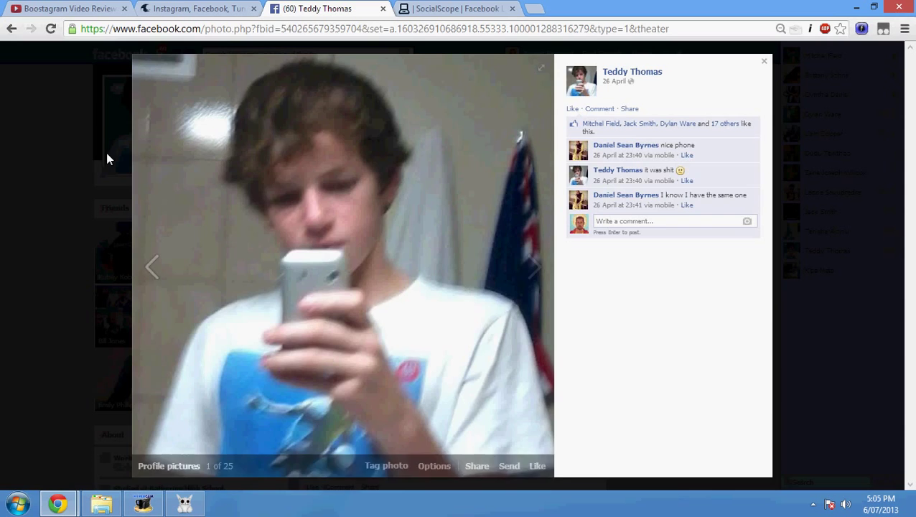
pyautogui.click(70, 152)
pyautogui.click(185, 504)
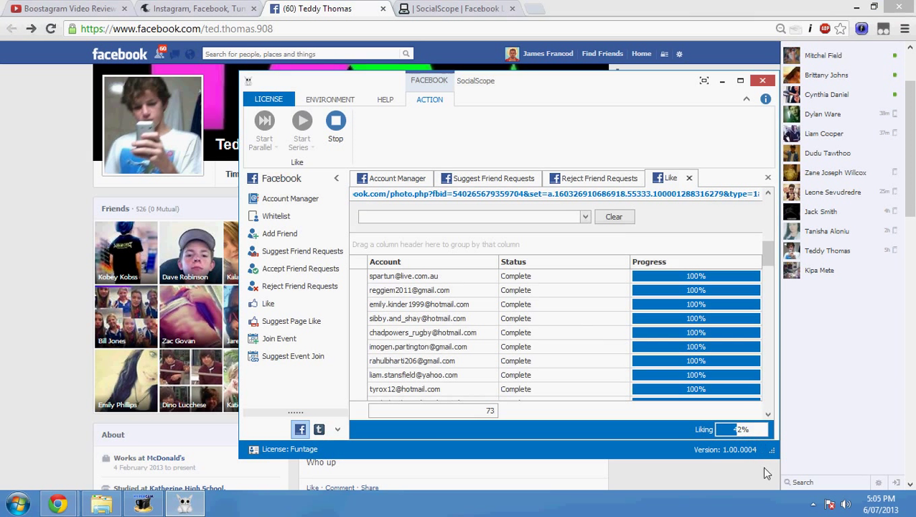
pyautogui.scroll(-4, 715, 387)
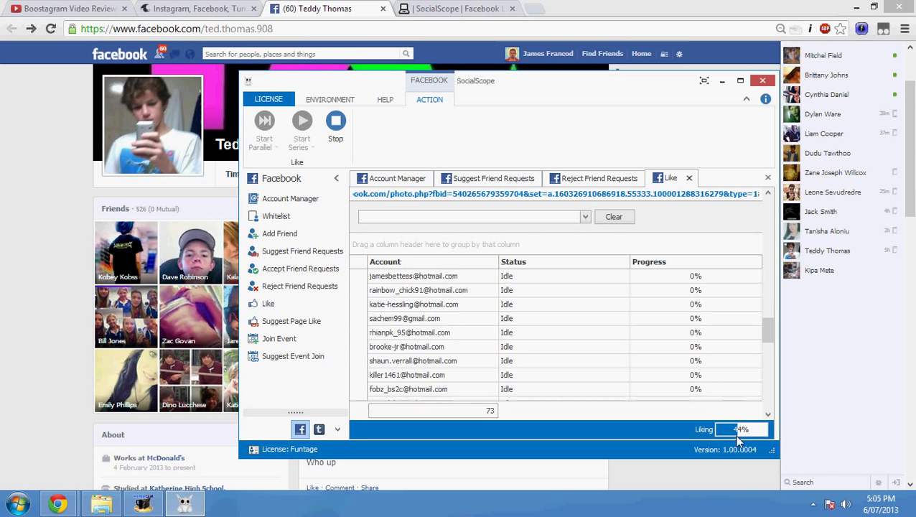
pyautogui.scroll(12, 721, 391)
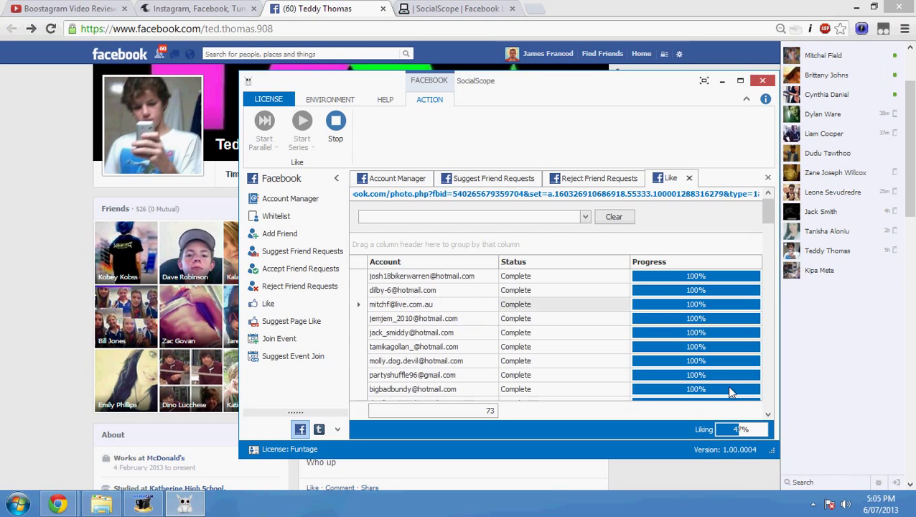
pyautogui.scroll(-5, 723, 379)
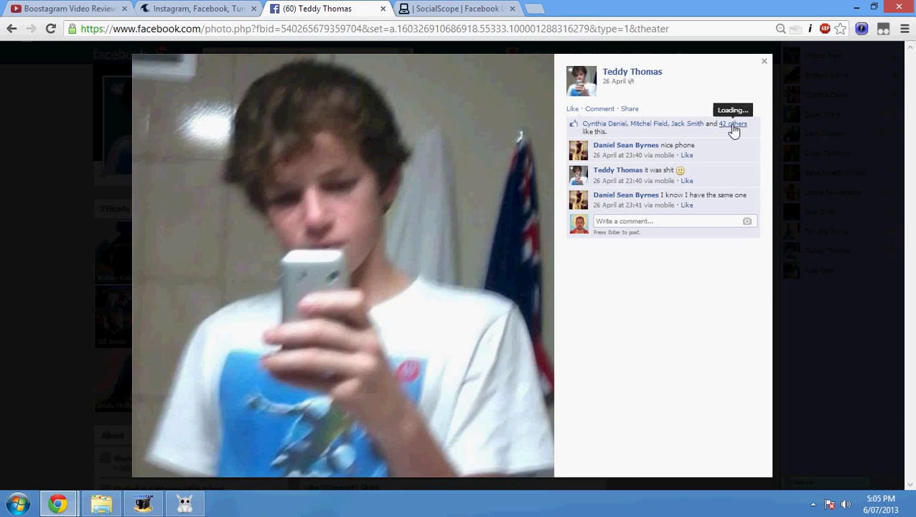
pyautogui.click(10, 206)
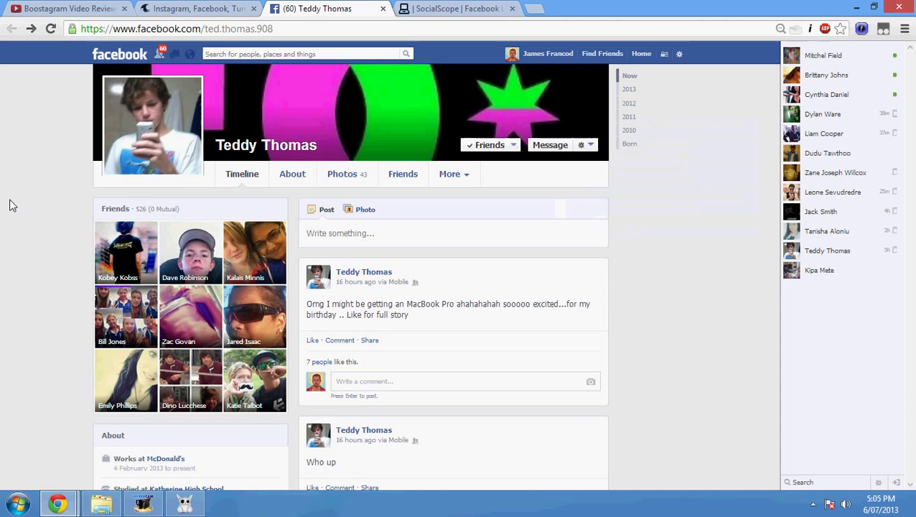
pyautogui.click(199, 507)
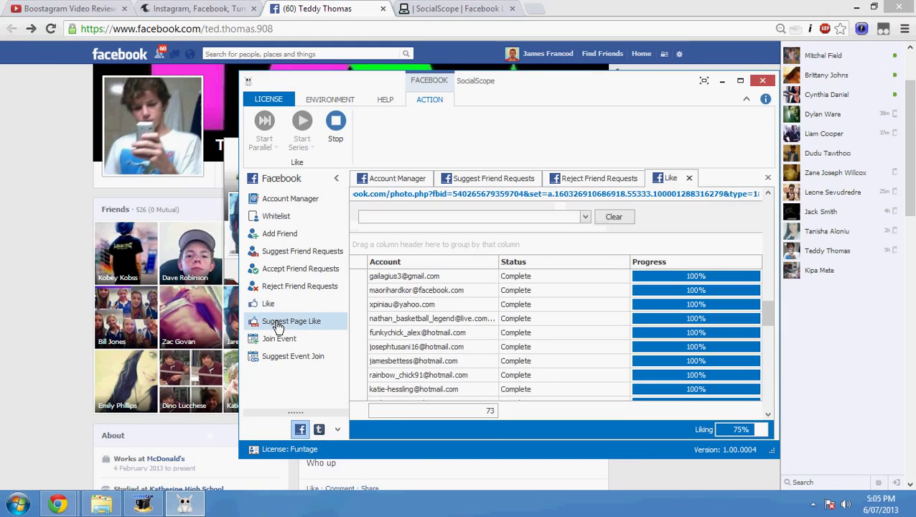
# Maximize the Best Vine and Instagram Videos page window and reload it, still at 0 likes.
pyautogui.click(43, 204)
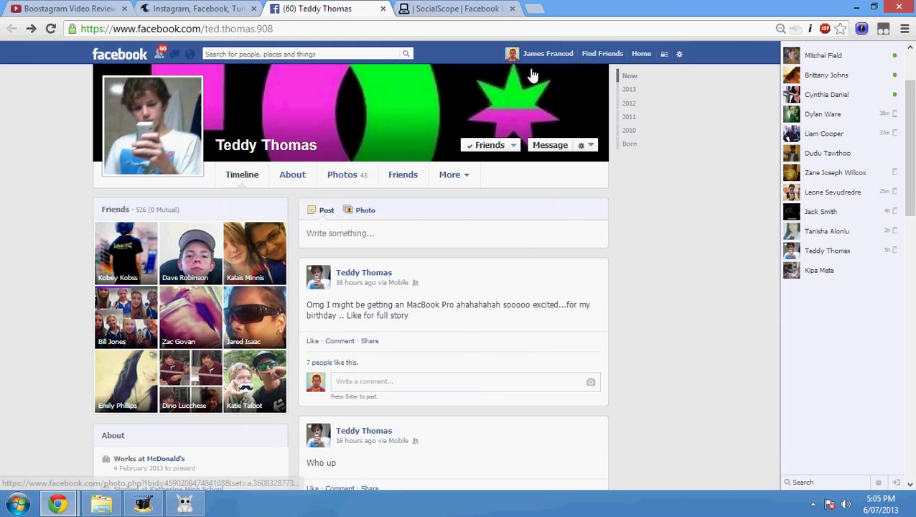
pyautogui.click(678, 53)
pyautogui.click(677, 54)
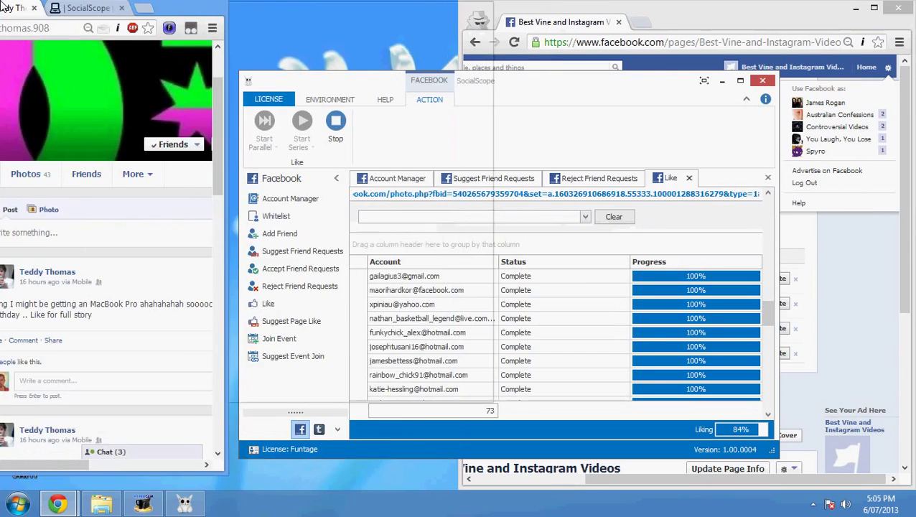
pyautogui.moveTo(3, 7); pyautogui.dragTo(2, 8)
pyautogui.click(628, 66)
pyautogui.scroll(-1, 692, 115)
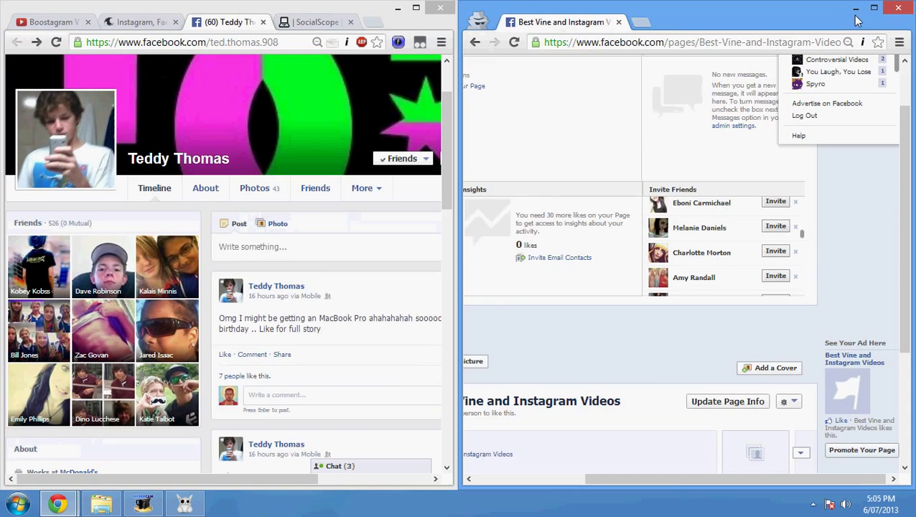
pyautogui.click(874, 8)
pyautogui.scroll(-2, 368, 259)
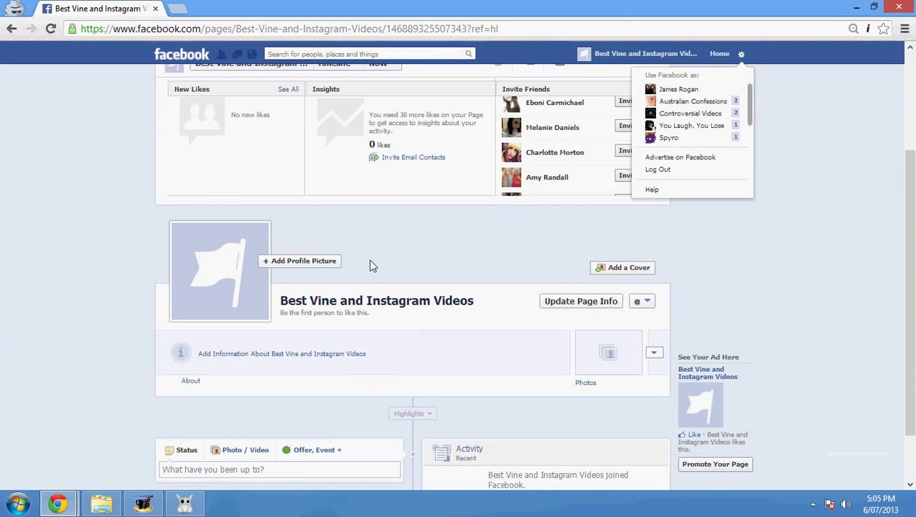
pyautogui.click(51, 29)
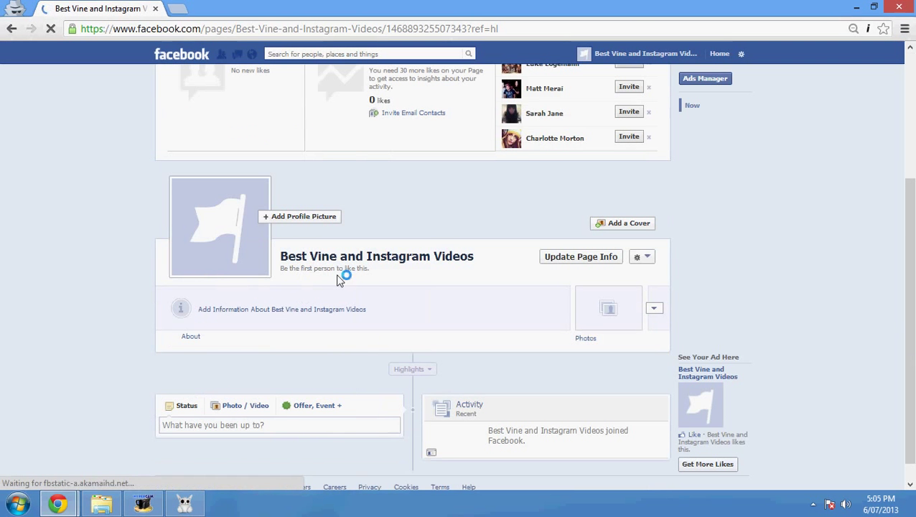
pyautogui.scroll(3, 443, 332)
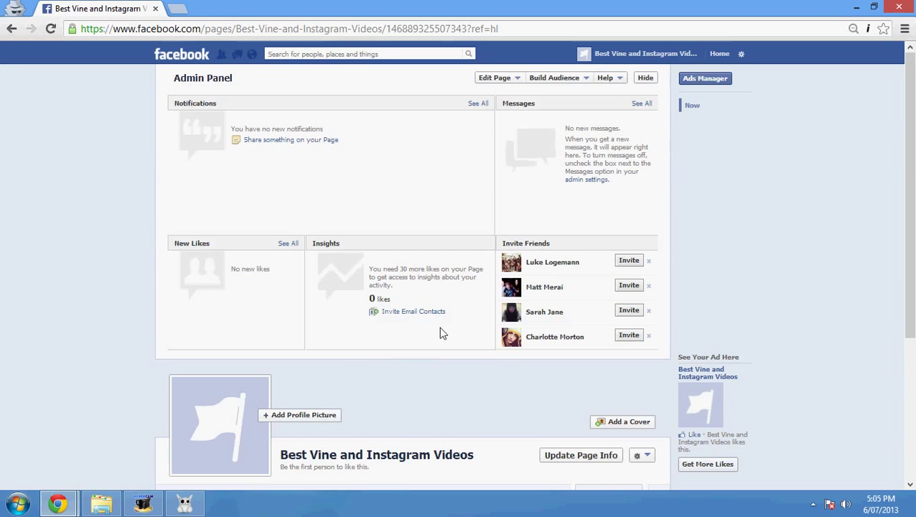
pyautogui.scroll(-3, 267, 387)
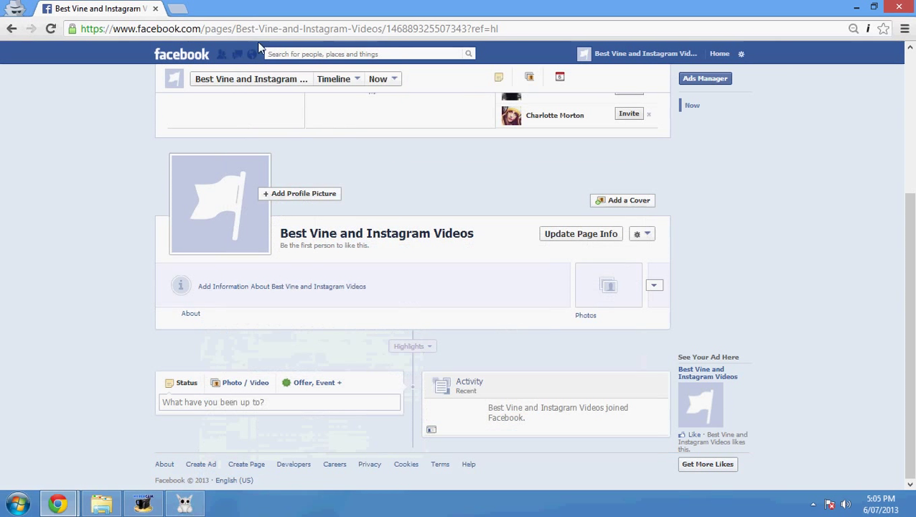
# Copy the page's full web address and switch to SocialScope.
pyautogui.rightClick(255, 23)
pyautogui.rightClick(233, 29)
pyautogui.click(213, 30)
pyautogui.click(213, 29)
pyautogui.rightClick(213, 29)
pyautogui.click(246, 92)
pyautogui.click(184, 504)
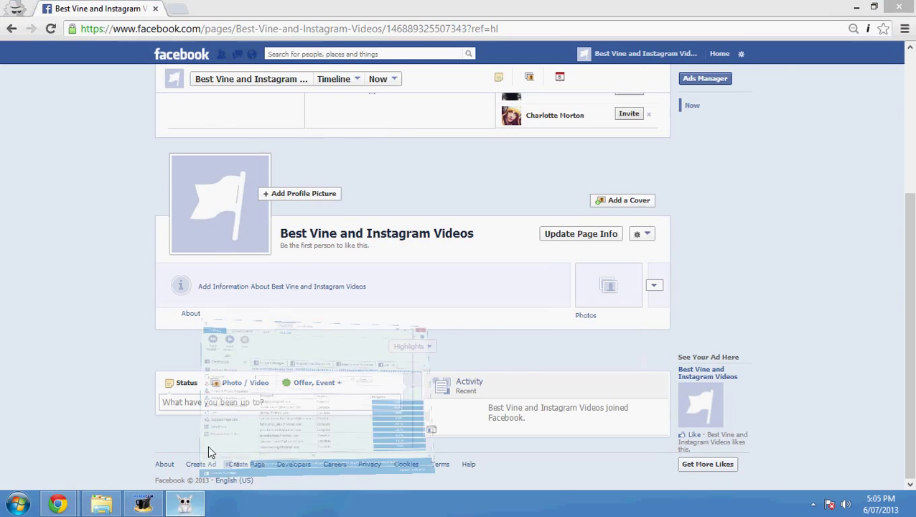
# Start a parallel Like run on the pasted Best Vine page URL across all 73 accounts.
pyautogui.click(268, 305)
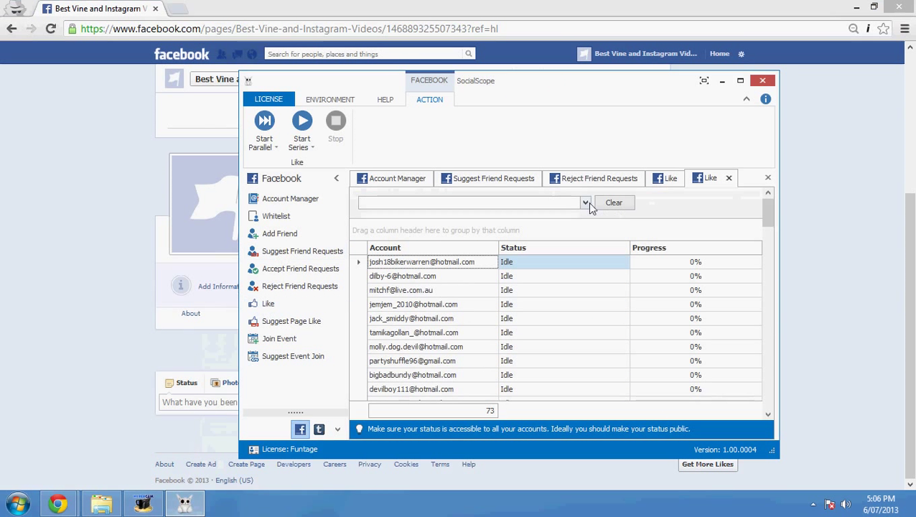
pyautogui.click(265, 126)
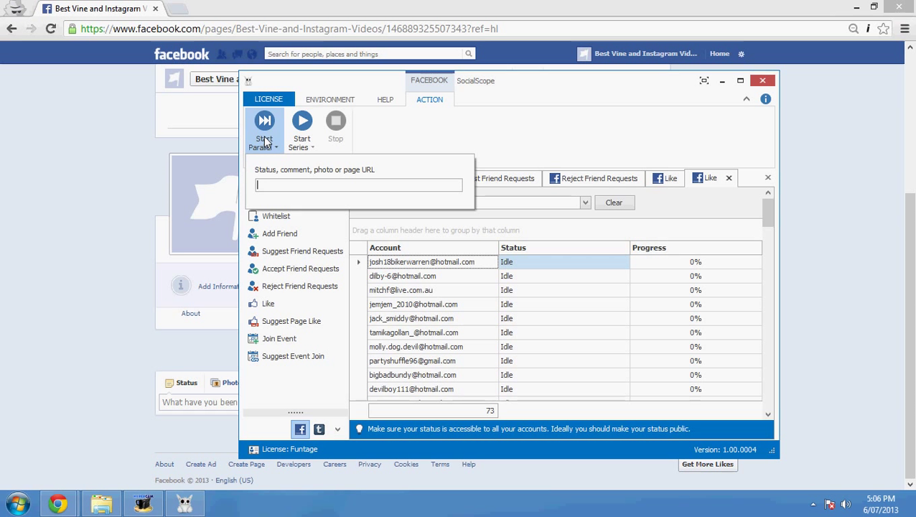
pyautogui.hotkey('ctrl', 'v')
pyautogui.press('Return')
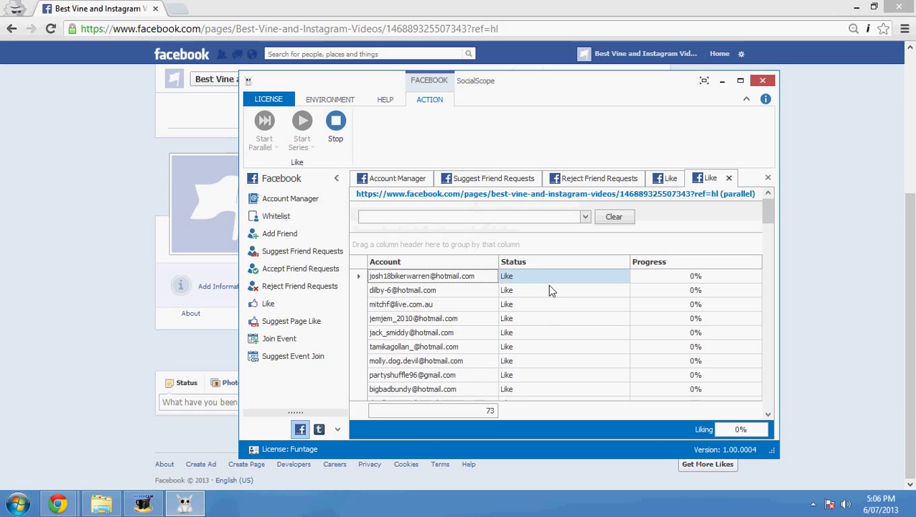
pyautogui.click(141, 505)
# Reload the Best Vine page to check its like count and glance at SocialScope's progress.
pyautogui.click(141, 507)
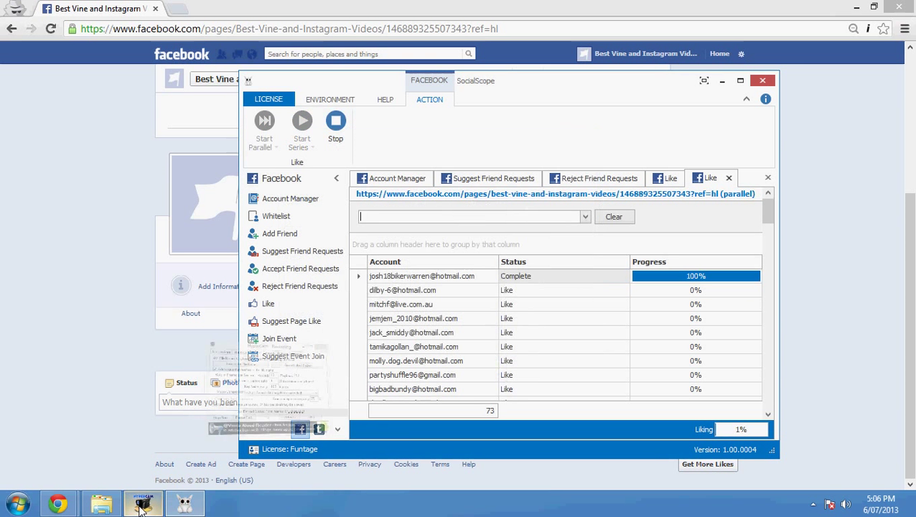
pyautogui.click(883, 317)
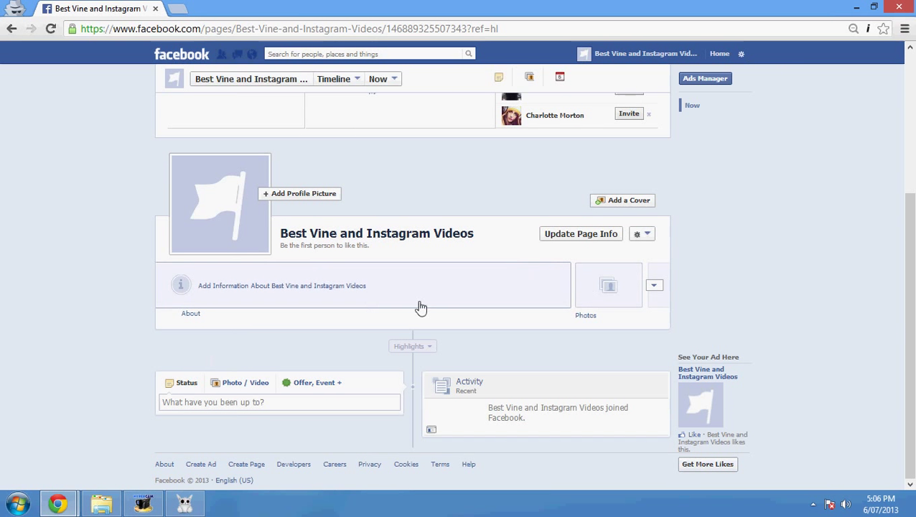
pyautogui.click(49, 21)
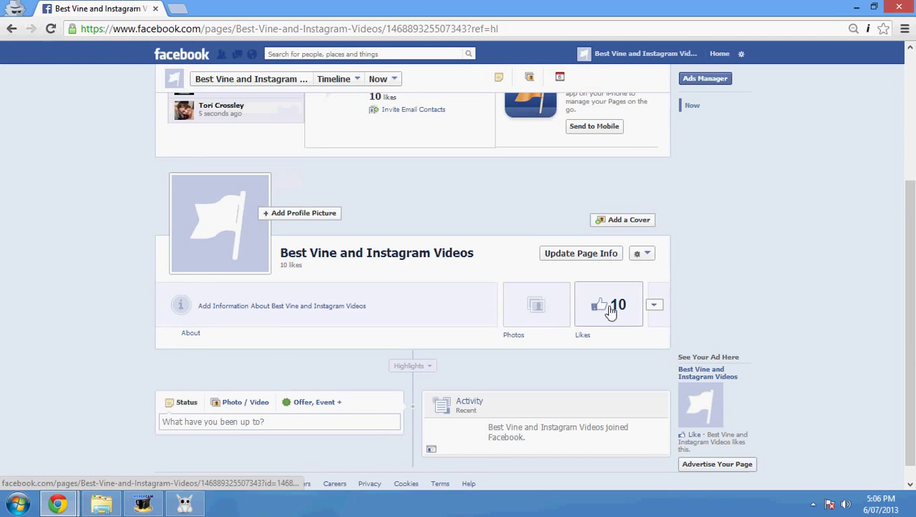
pyautogui.click(186, 505)
pyautogui.scroll(-3, 598, 331)
pyautogui.click(23, 284)
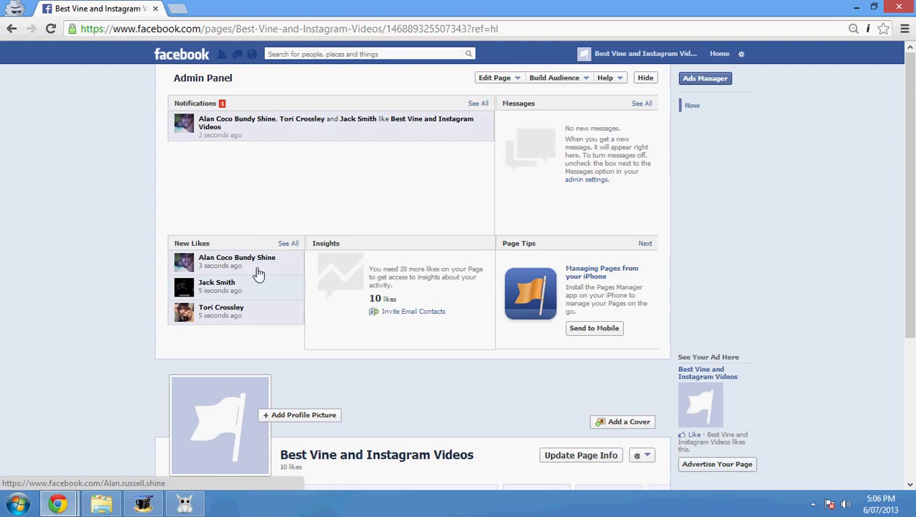
# Review the list of the page's 10 new likers, then restore the Facebook window.
pyautogui.click(287, 242)
pyautogui.scroll(-3, 434, 227)
pyautogui.scroll(3, 419, 309)
pyautogui.click(564, 363)
pyautogui.click(186, 504)
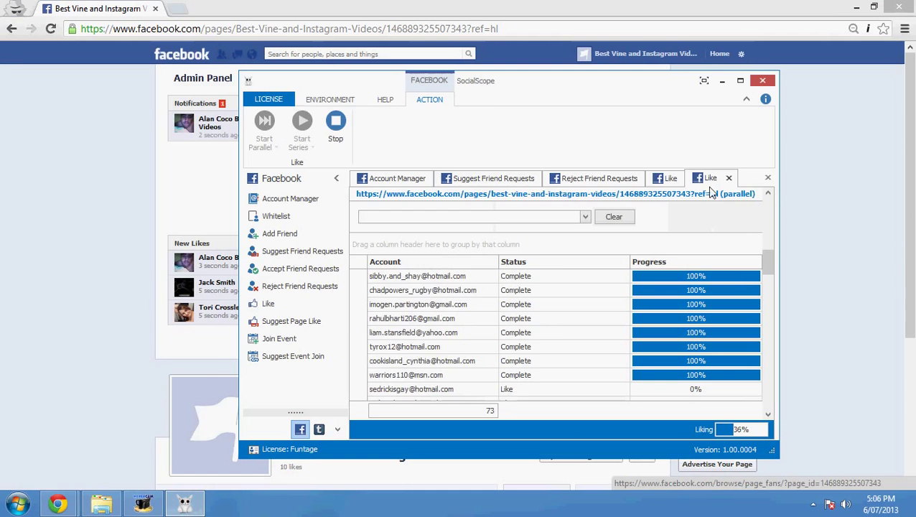
pyautogui.click(56, 198)
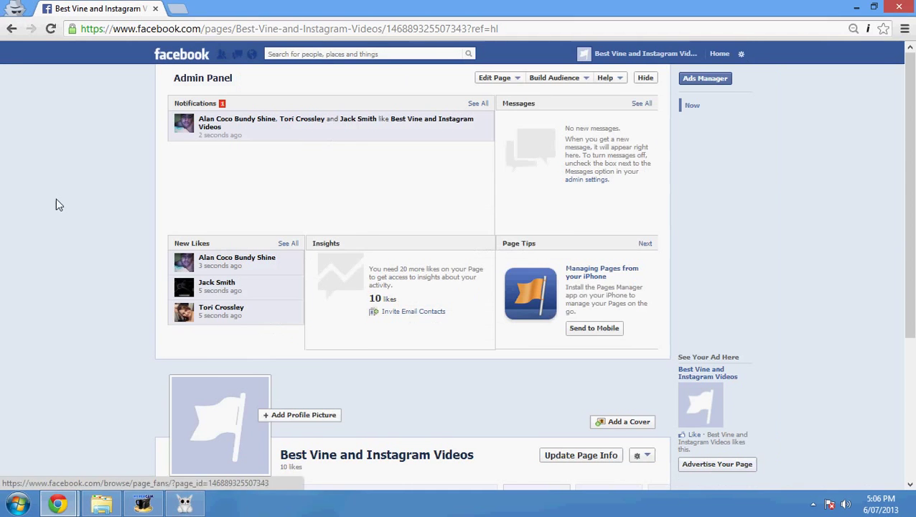
pyautogui.doubleClick(206, 12)
pyautogui.click(342, 60)
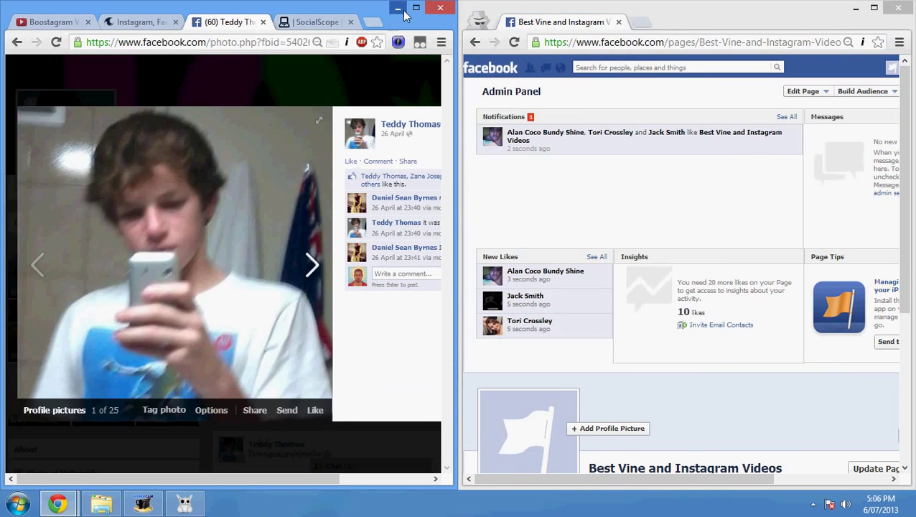
# Snap the profile window left, maximize the Best Vine page, reload it at 47 likes, and return to SocialScope.
pyautogui.click(416, 7)
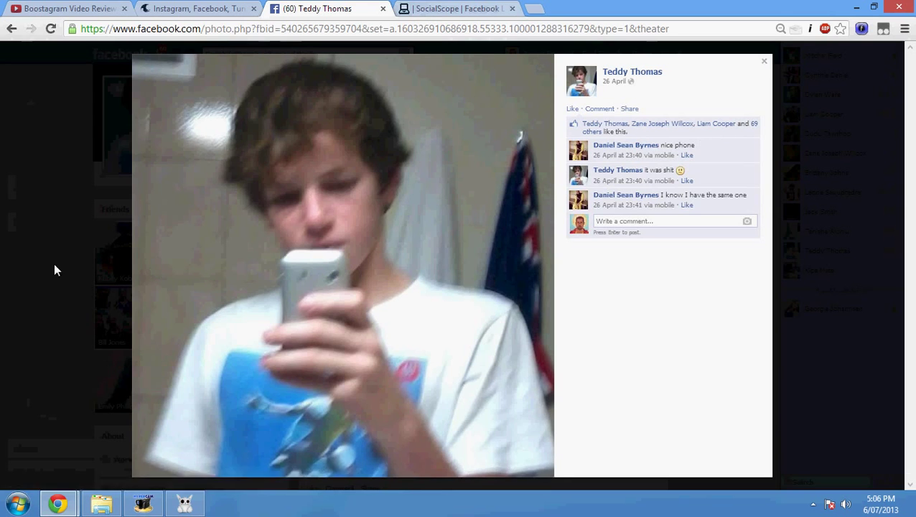
pyautogui.click(33, 272)
pyautogui.click(427, 9)
pyautogui.click(351, 10)
pyautogui.click(873, 7)
pyautogui.press('super+Left')
pyautogui.click(873, 7)
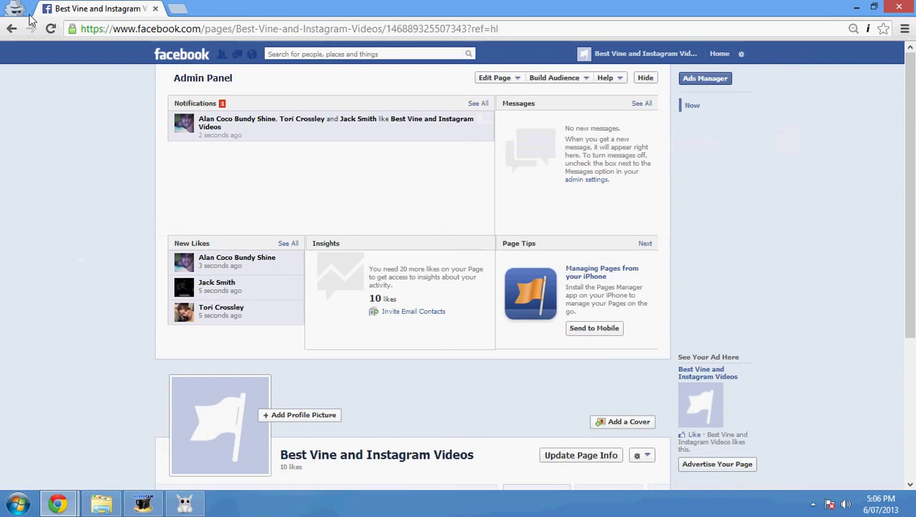
pyautogui.click(49, 29)
pyautogui.scroll(-3, 282, 338)
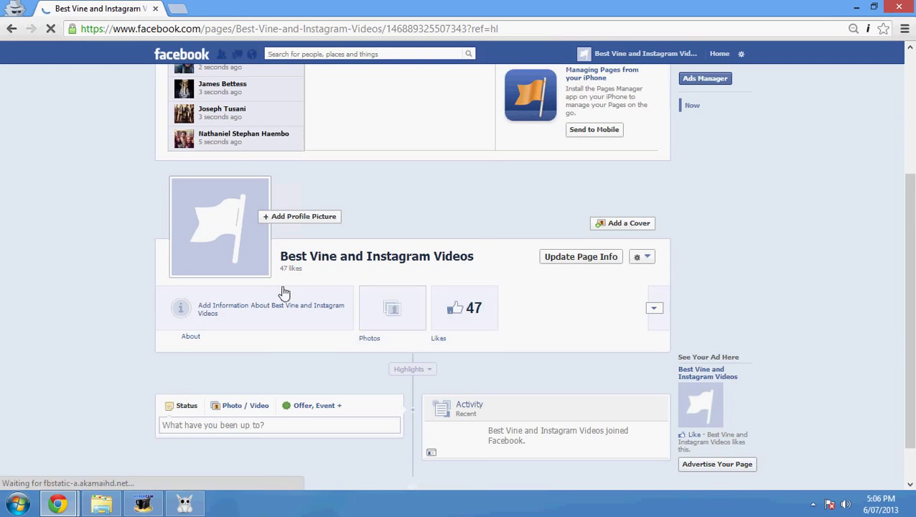
pyautogui.hotkey('alt', 'Tab')
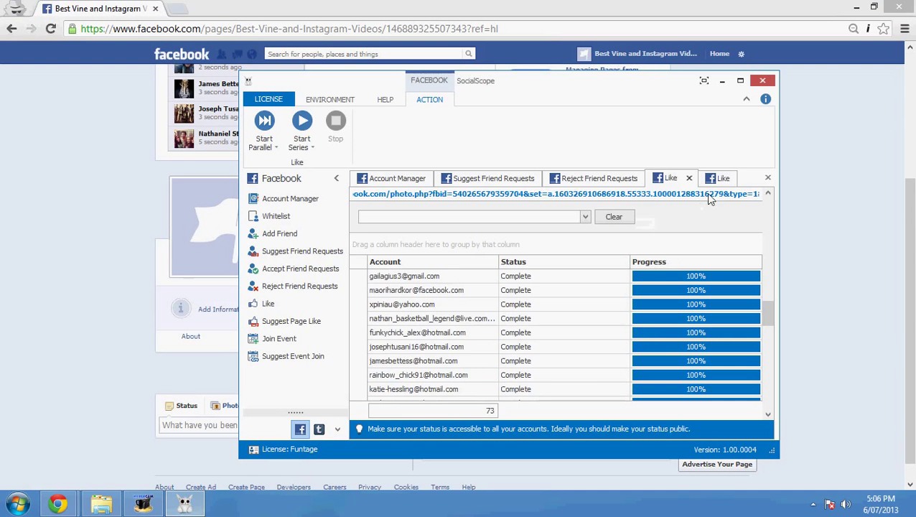
pyautogui.scroll(-5, 631, 352)
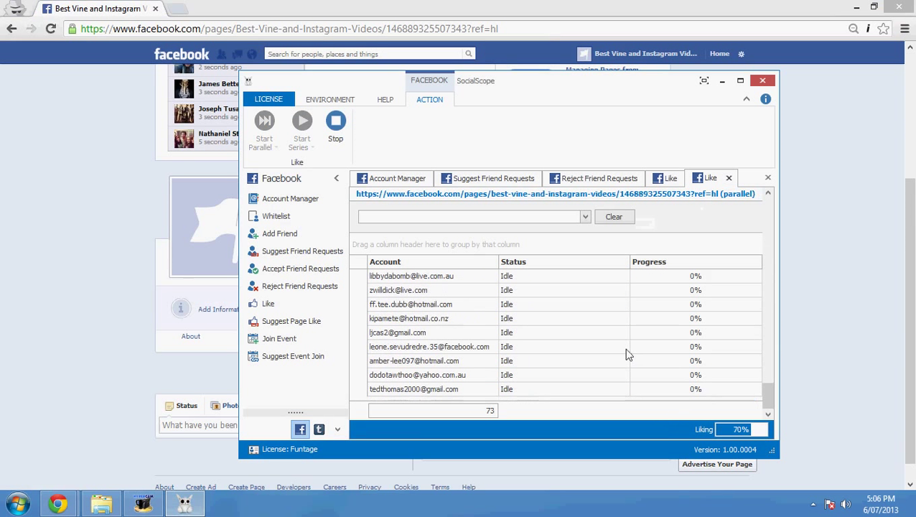
# Reload the Best Vine page and copy its web address for a Suggest Page Like task.
pyautogui.click(283, 328)
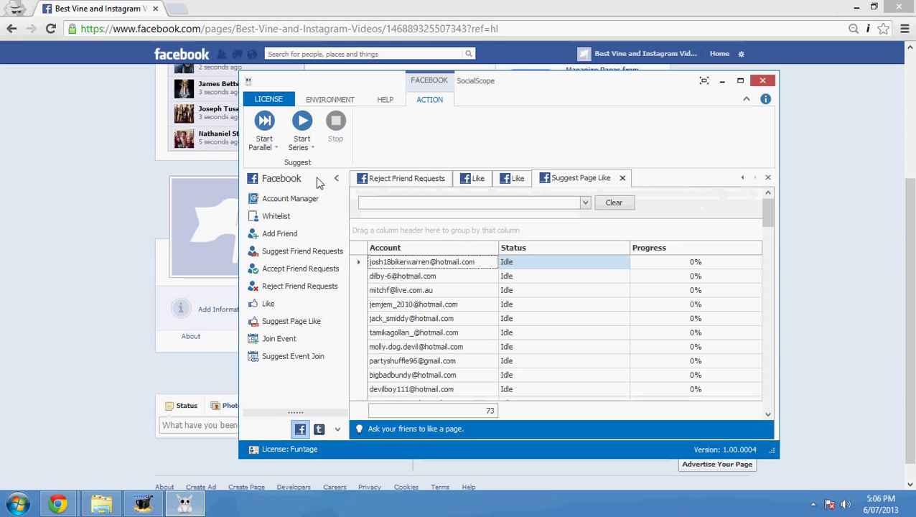
pyautogui.click(78, 197)
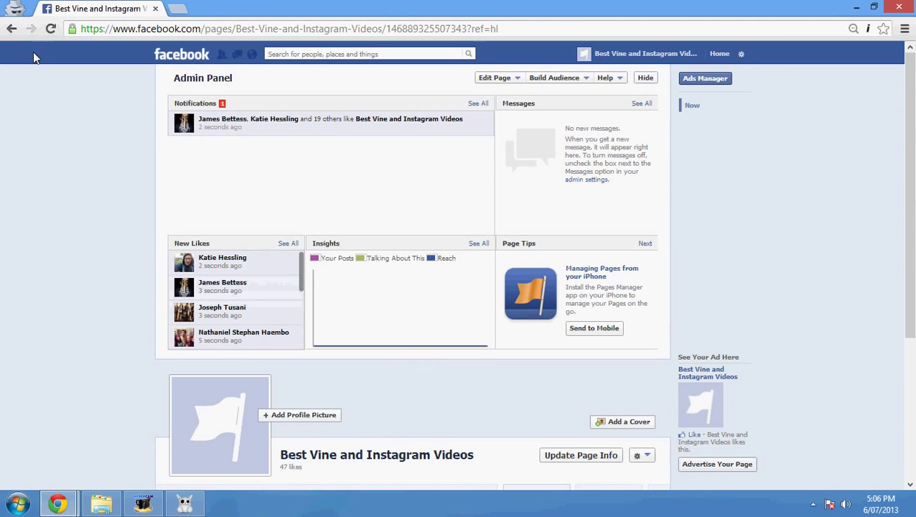
pyautogui.click(49, 29)
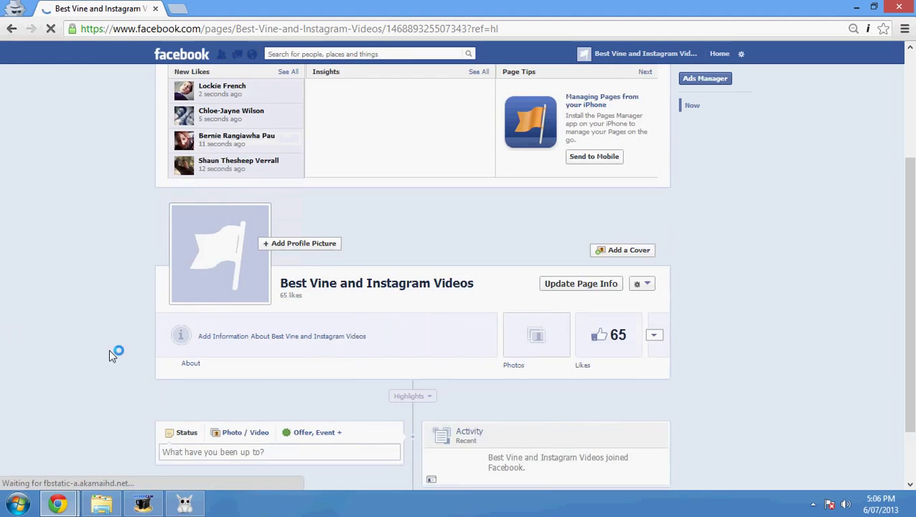
pyautogui.click(185, 504)
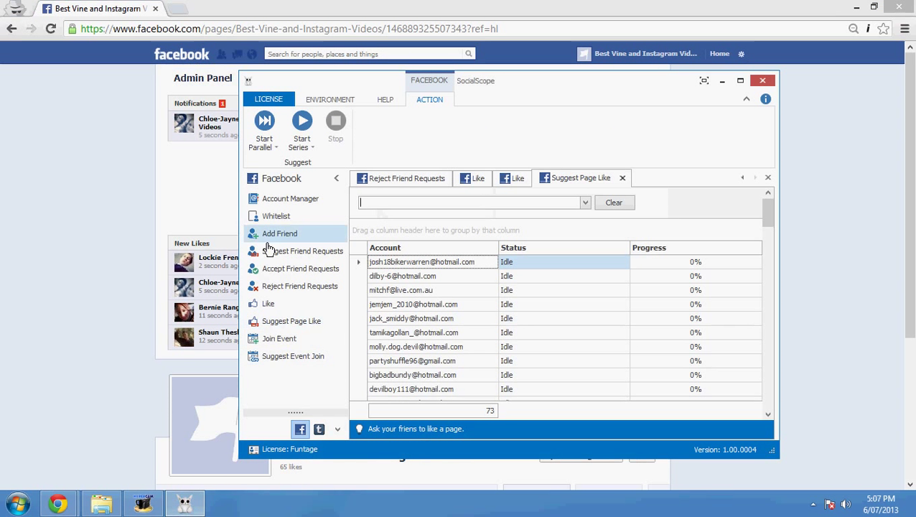
pyautogui.click(54, 214)
pyautogui.click(177, 28)
pyautogui.rightClick(177, 28)
pyautogui.click(205, 90)
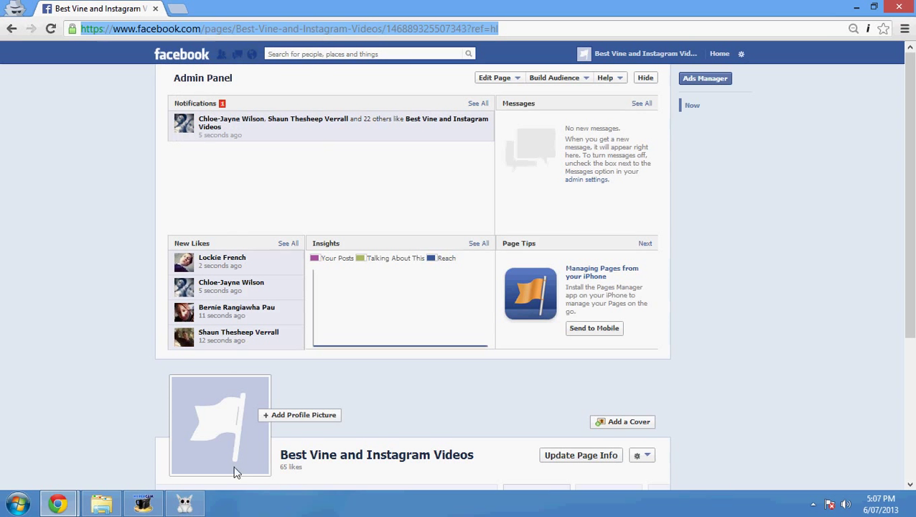
pyautogui.click(185, 504)
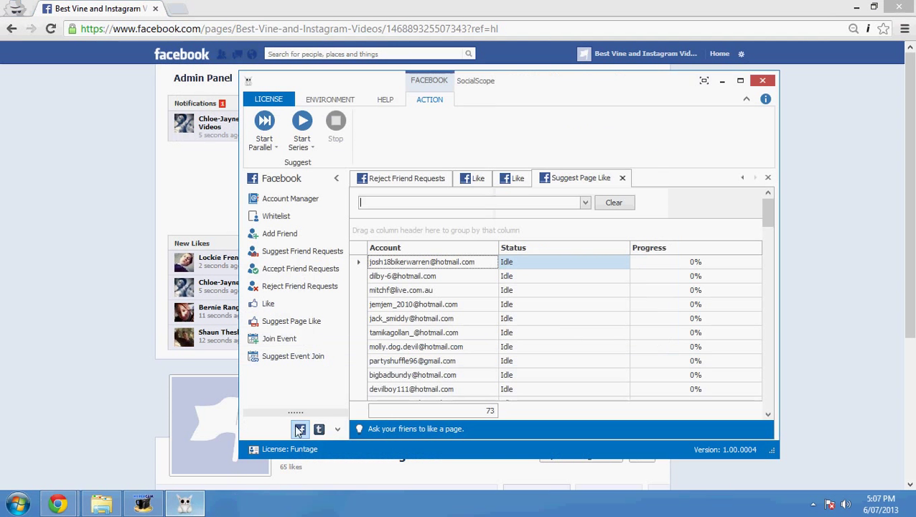
# Start a series Suggest Page Like run on the pasted Best Vine page URL.
pyautogui.click(282, 324)
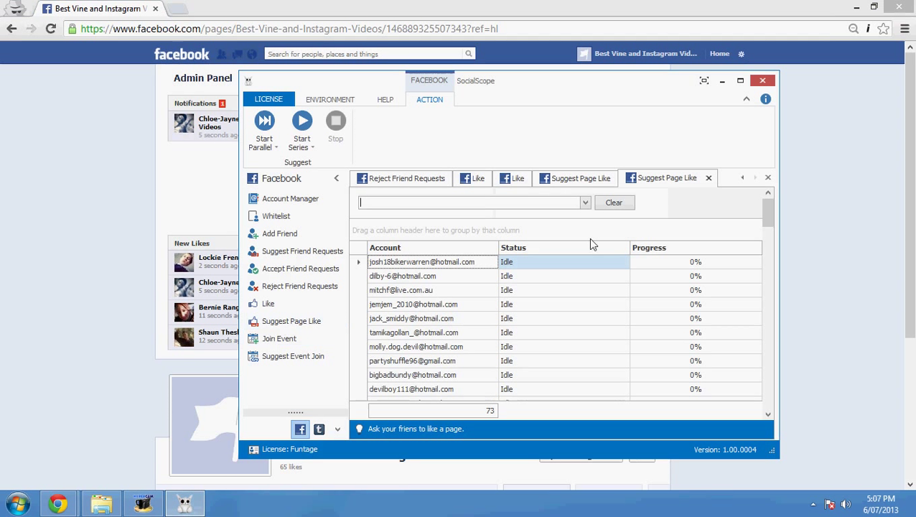
pyautogui.click(708, 178)
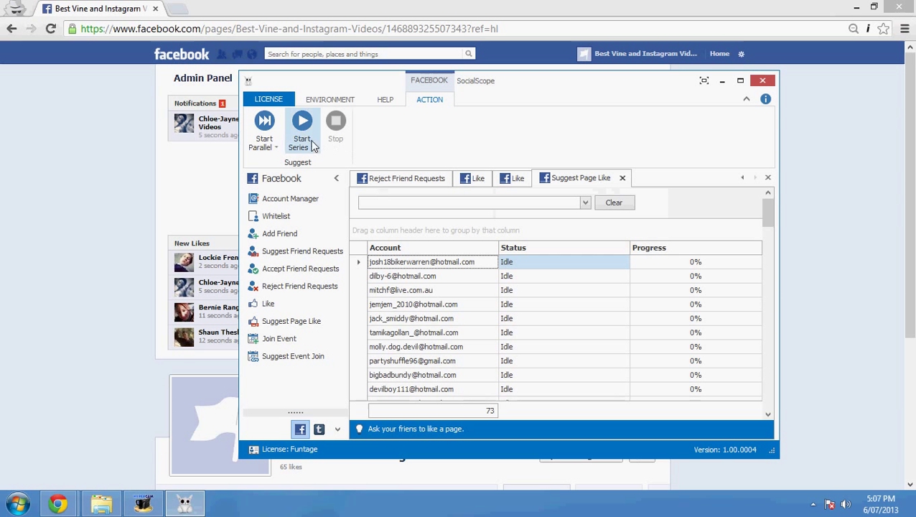
pyautogui.click(308, 142)
pyautogui.rightClick(330, 184)
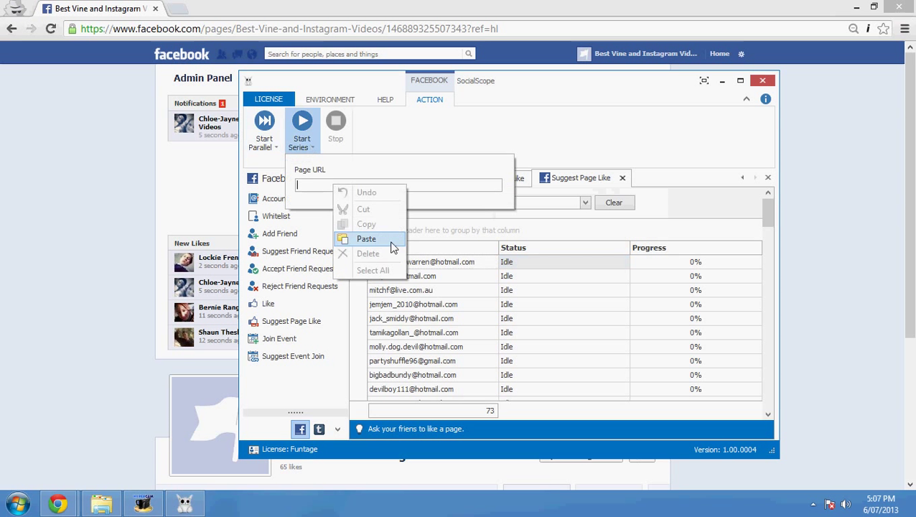
pyautogui.click(366, 238)
pyautogui.click(299, 143)
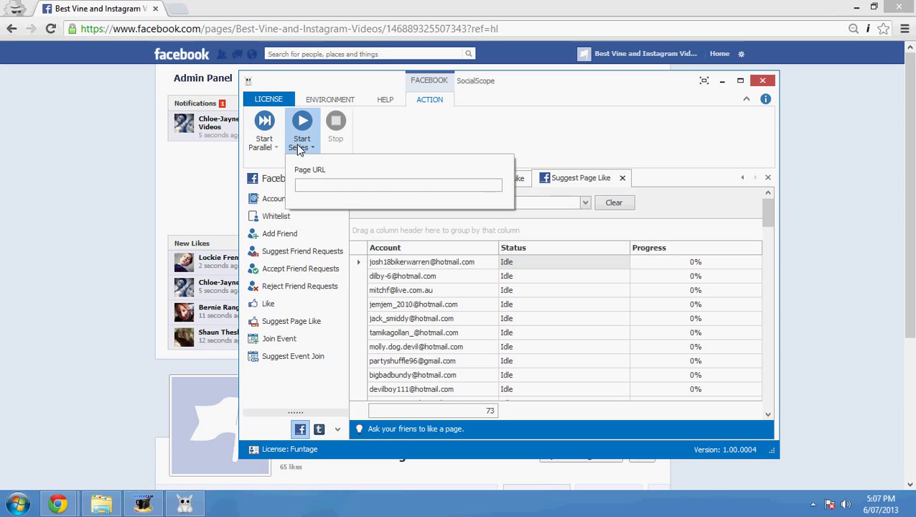
pyautogui.hotkey('ctrl', 'v')
pyautogui.press('Return')
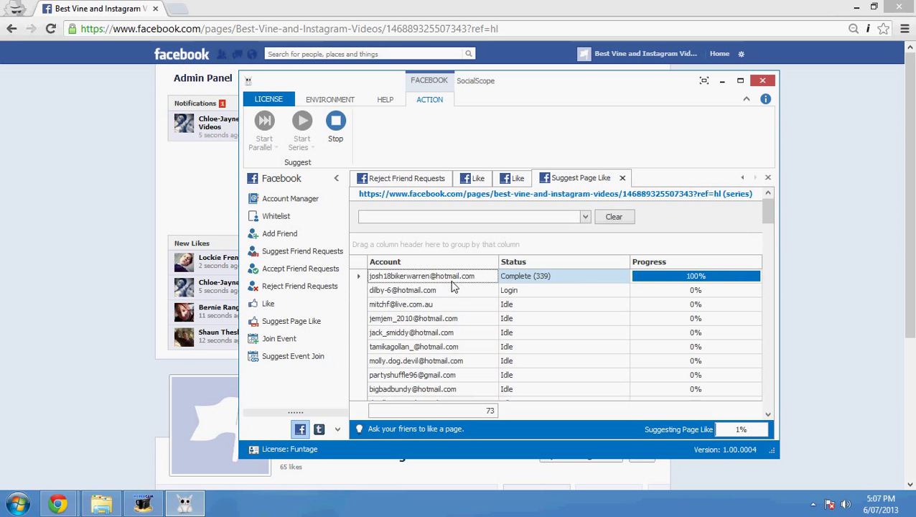
# Select a row in the Suggest Page Like grid, then return to the Best Vine page at 65 likes.
pyautogui.click(542, 281)
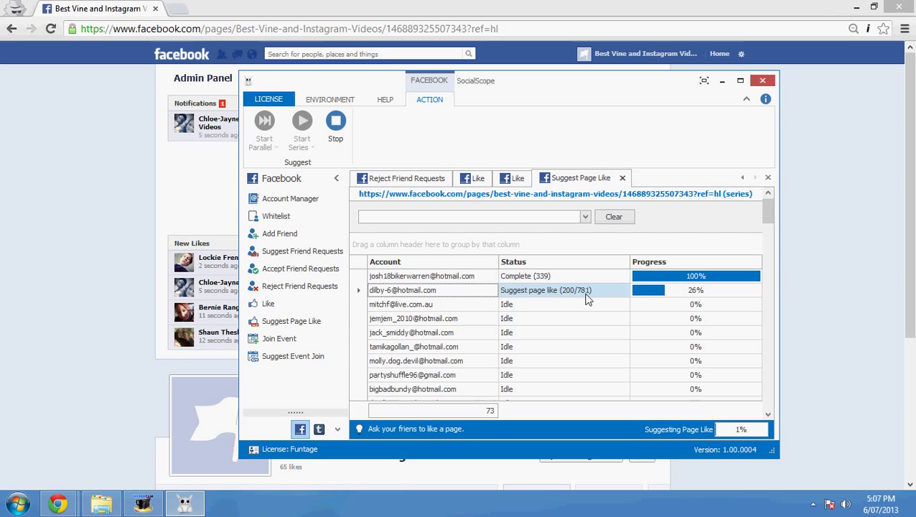
pyautogui.click(112, 300)
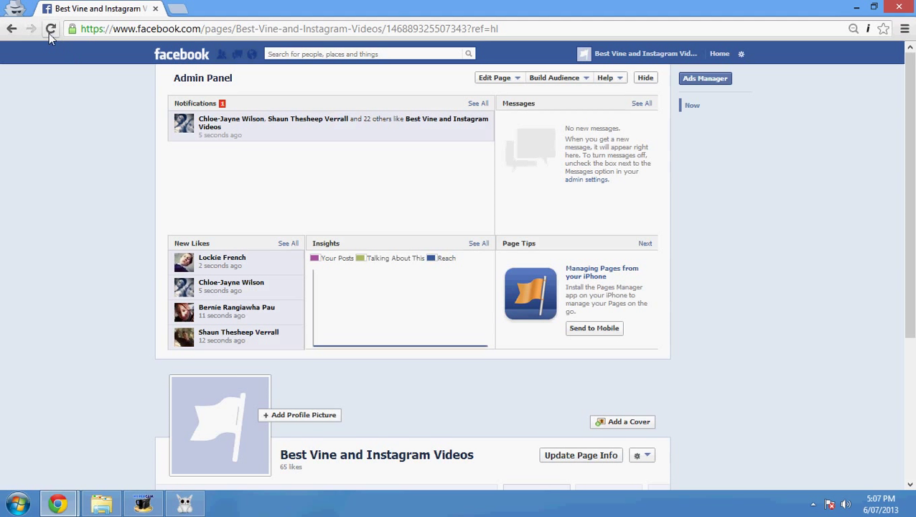
# Reload the Best Vine page and review both Like tasks and the Suggest Page Like progress.
pyautogui.click(50, 28)
pyautogui.scroll(-1, 61, 174)
pyautogui.scroll(-2, 71, 199)
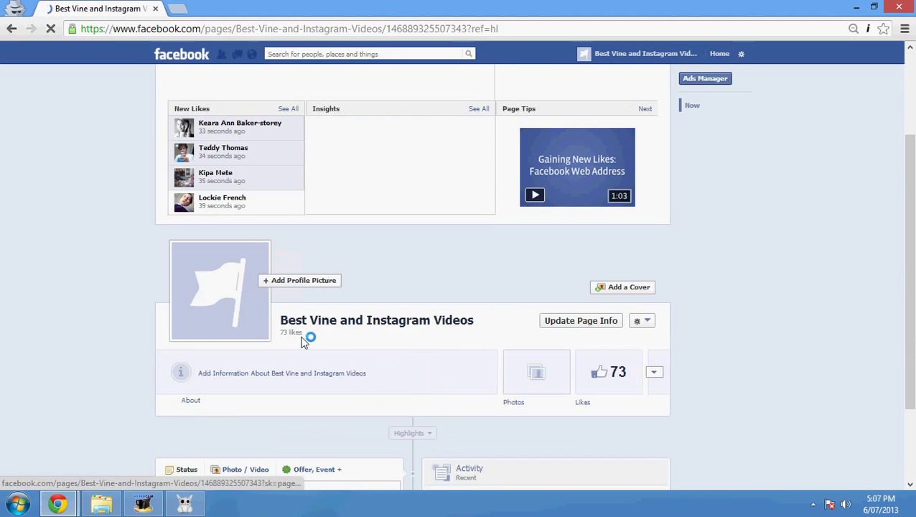
pyautogui.scroll(-1, 300, 337)
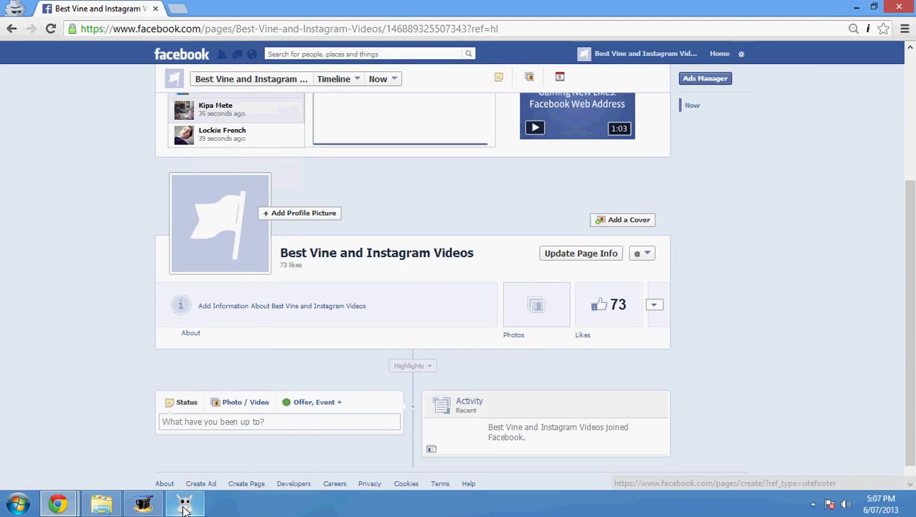
pyautogui.click(184, 506)
pyautogui.click(500, 181)
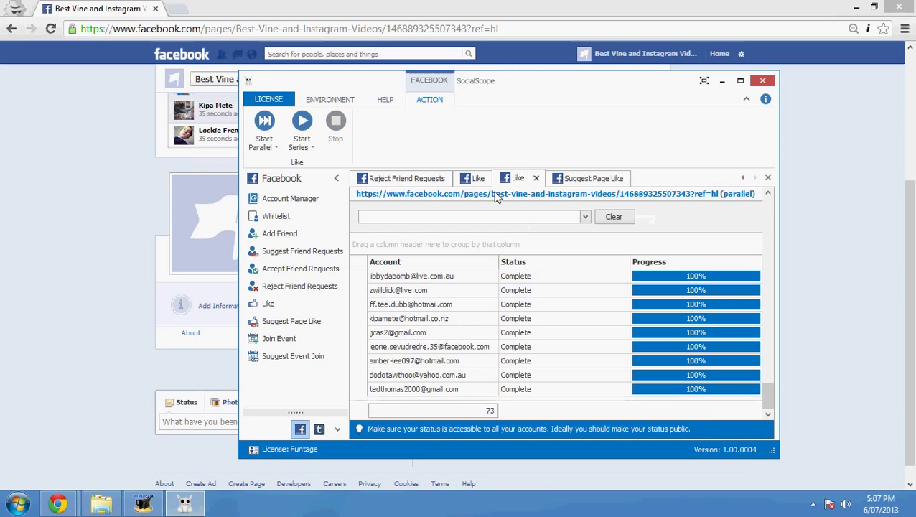
pyautogui.click(466, 178)
pyautogui.click(525, 182)
pyautogui.click(576, 179)
# Reload the Best Vine page again until it shows 73 likes.
pyautogui.click(113, 21)
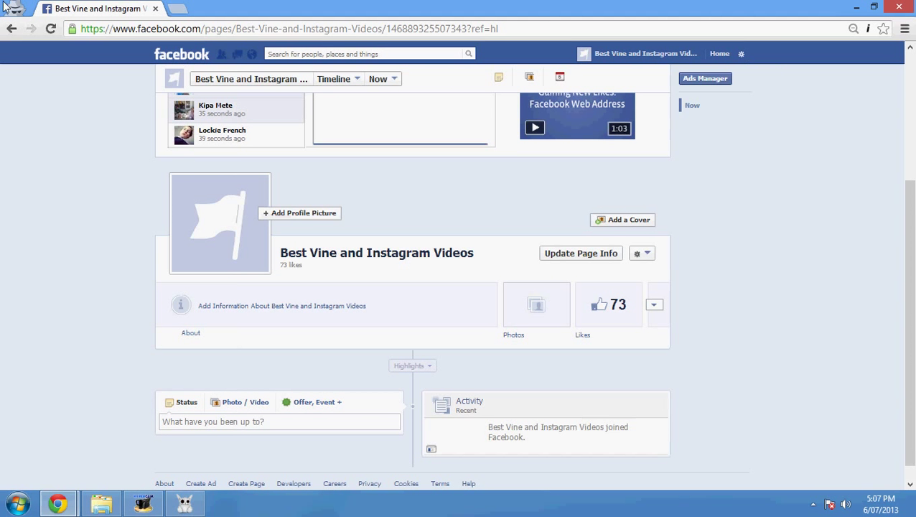
pyautogui.click(51, 30)
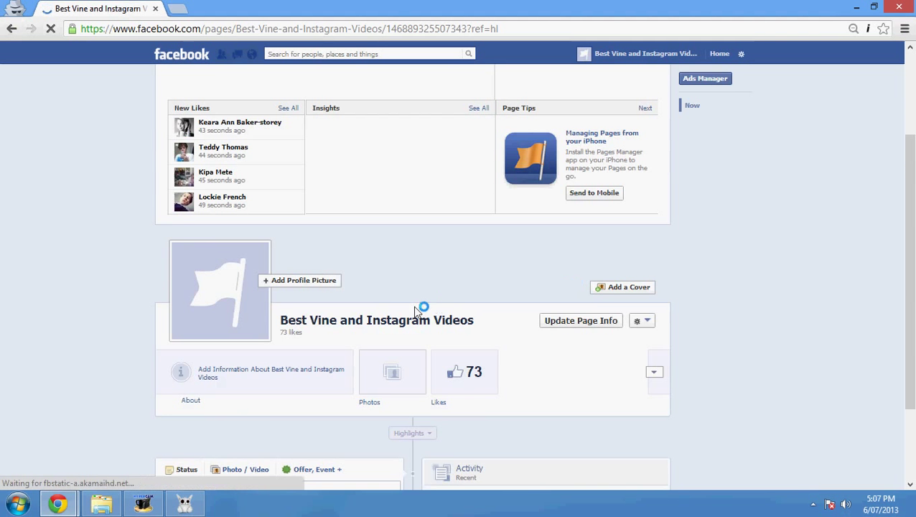
pyautogui.click(184, 503)
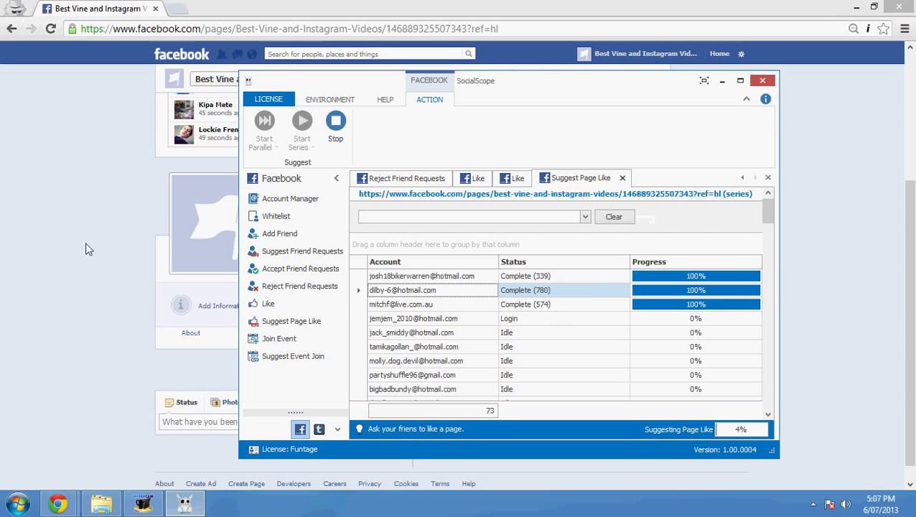
pyautogui.click(48, 109)
pyautogui.click(49, 31)
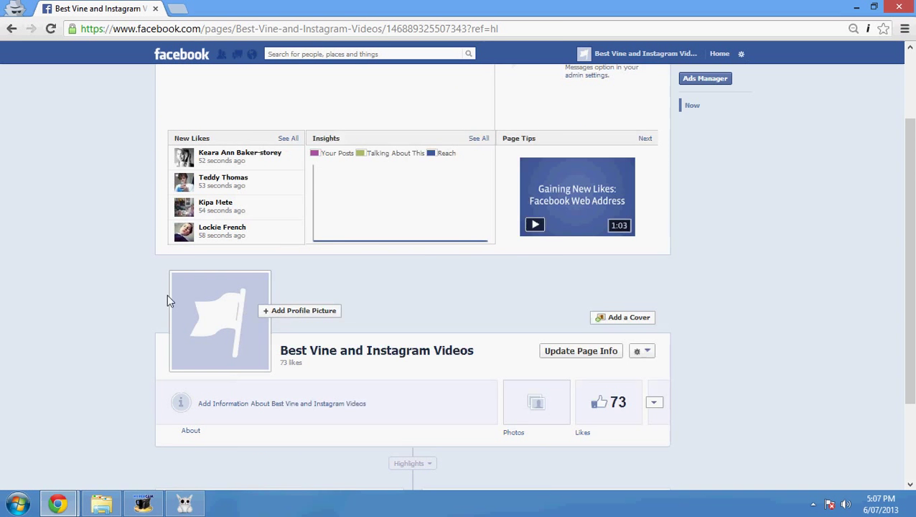
# Act as the You Laugh, You Lose page and browse its timeline.
pyautogui.click(742, 53)
pyautogui.scroll(-1, 682, 120)
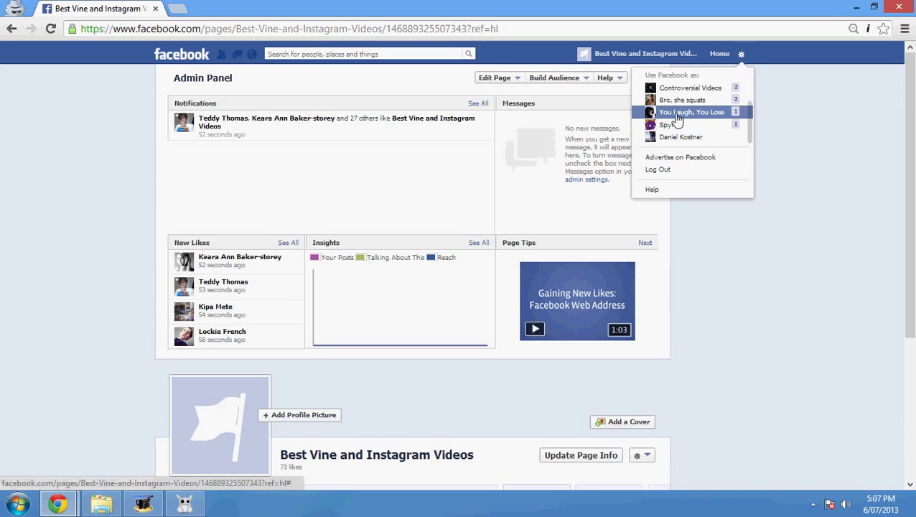
pyautogui.click(678, 113)
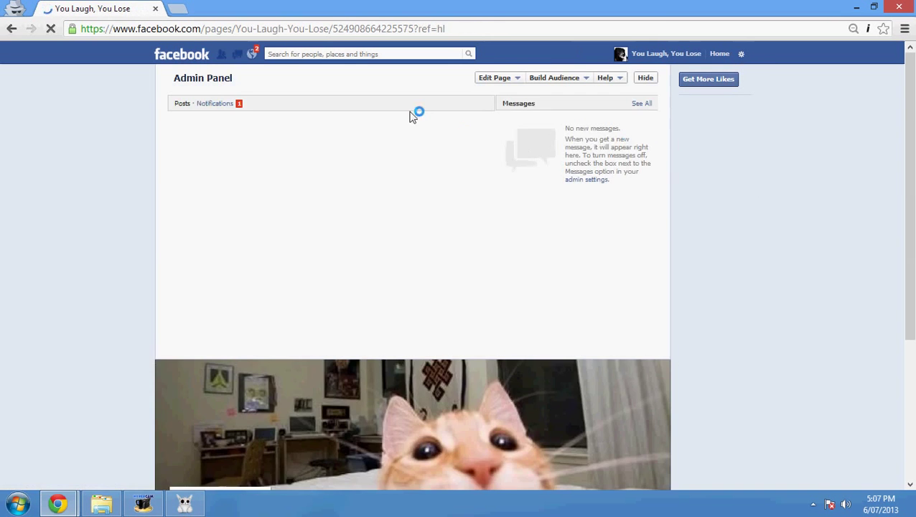
pyautogui.scroll(-3, 181, 300)
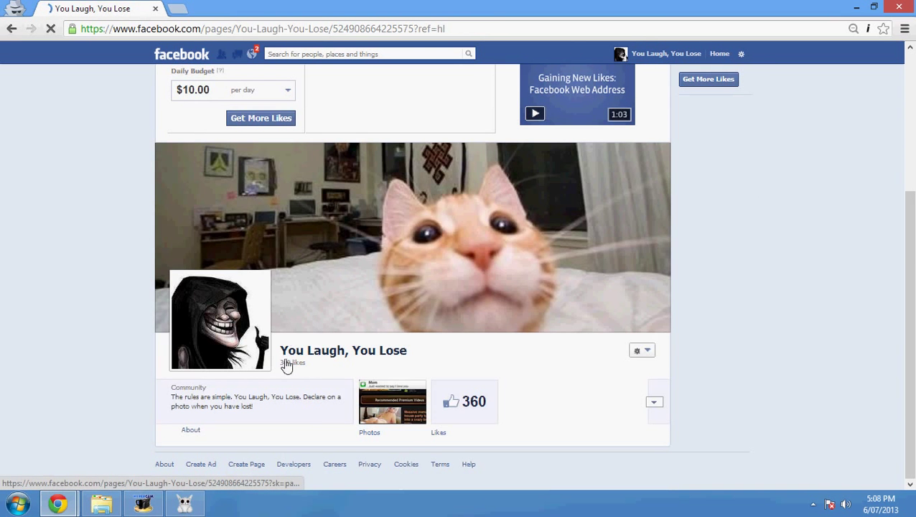
pyautogui.scroll(-6, 643, 308)
pyautogui.scroll(-5, 643, 309)
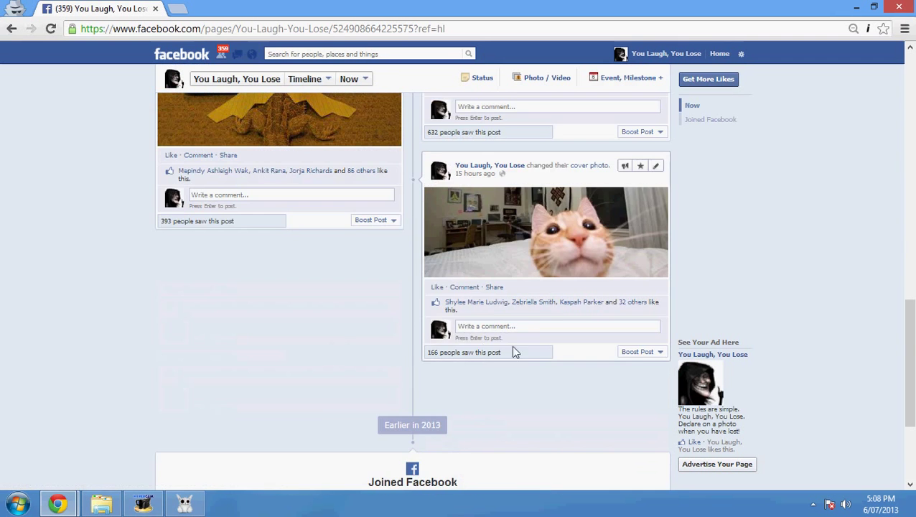
pyautogui.scroll(3, 503, 351)
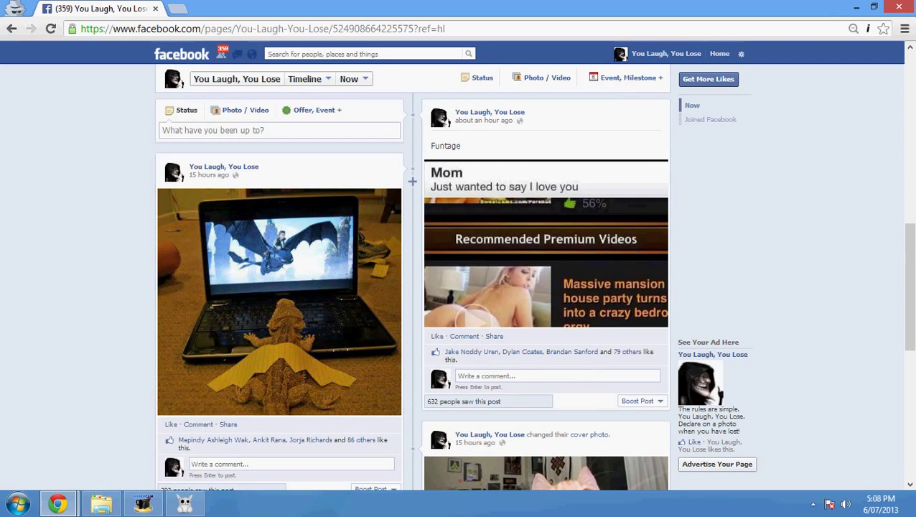
pyautogui.scroll(1, 486, 224)
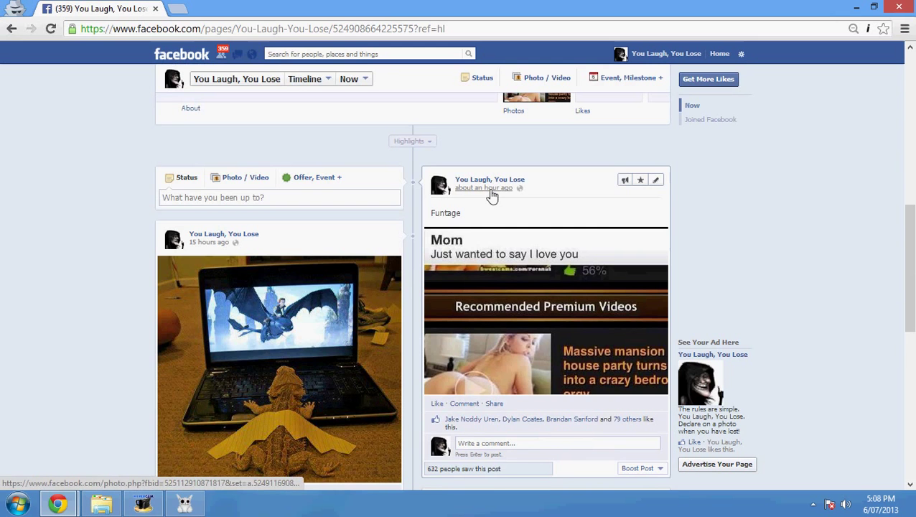
pyautogui.scroll(-3, 516, 273)
pyautogui.moveTo(625, 221)
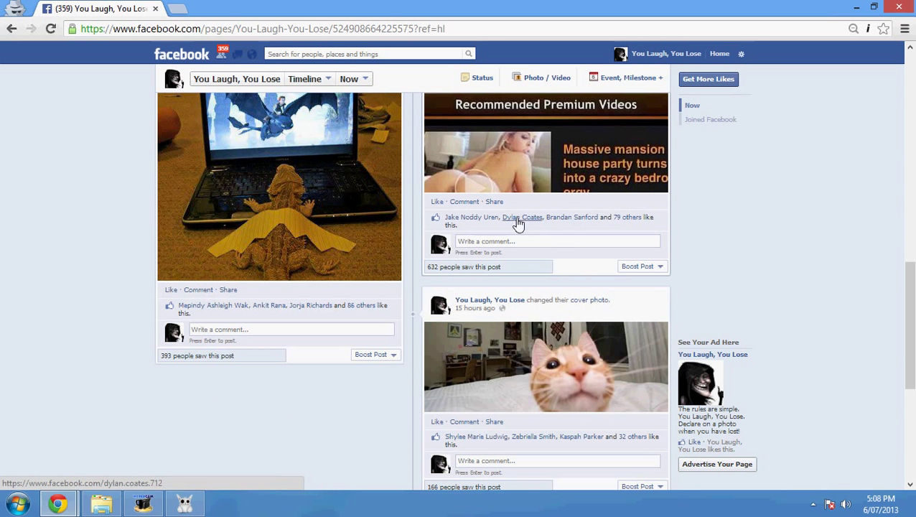
pyautogui.scroll(4, 413, 219)
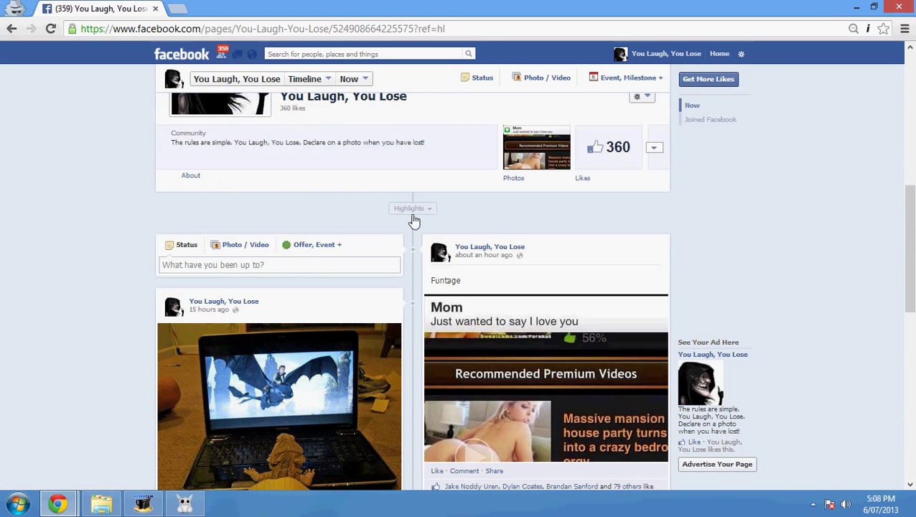
# Switch back to Best Vine and Instagram Videos, now at 74 likes, and return to SocialScope.
pyautogui.click(741, 54)
pyautogui.scroll(-1, 675, 140)
pyautogui.click(682, 125)
pyautogui.scroll(-2, 690, 273)
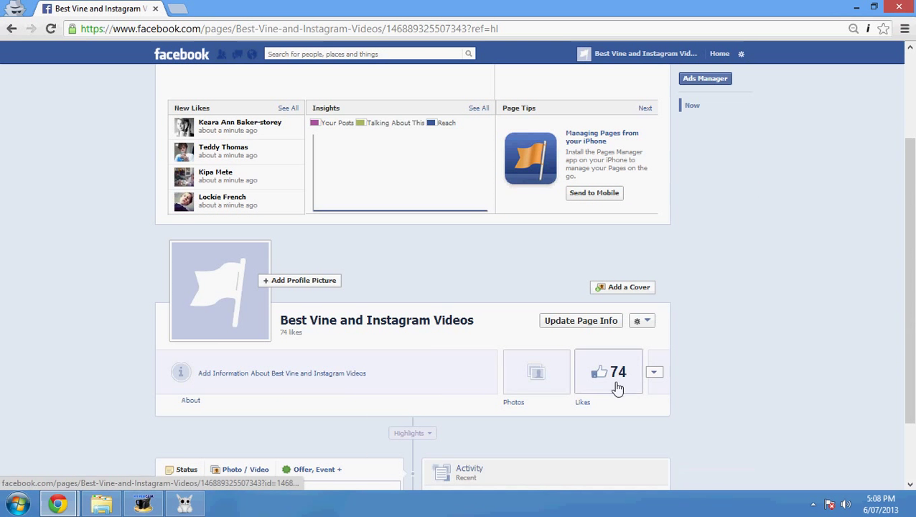
pyautogui.scroll(-2, 317, 401)
pyautogui.click(188, 502)
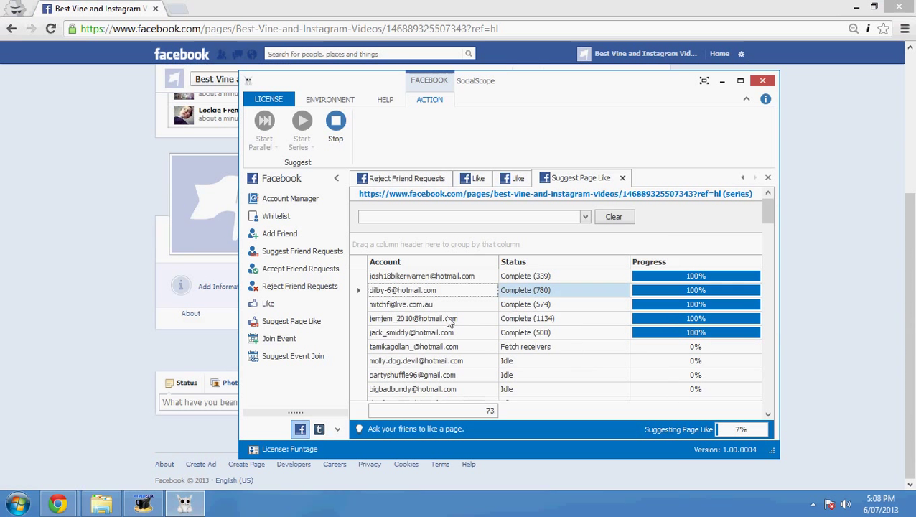
pyautogui.click(87, 301)
pyautogui.click(185, 503)
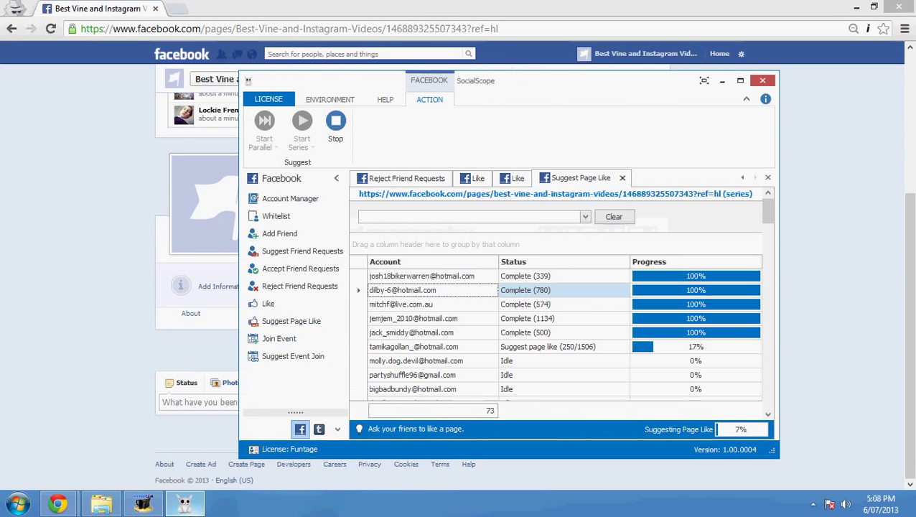
# Open the Join Event task, listing every account idle at 0%.
pyautogui.click(287, 344)
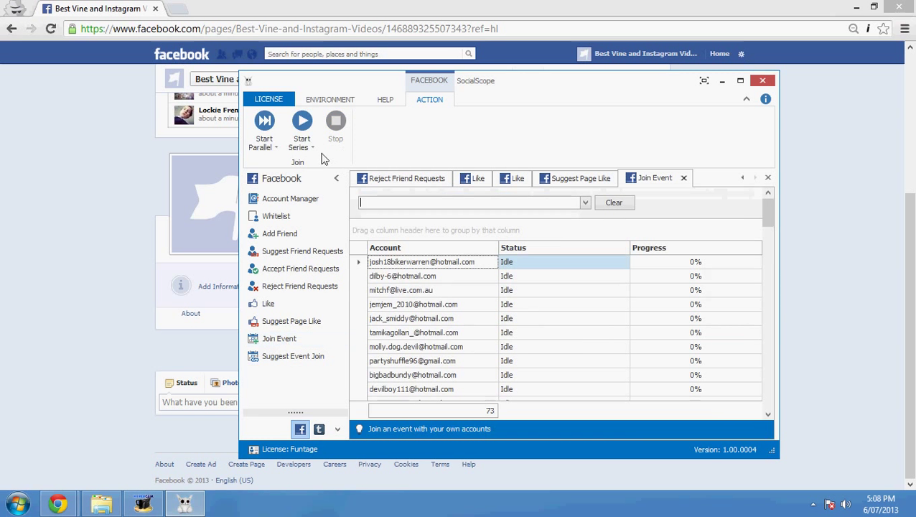
pyautogui.scroll(-10, 567, 313)
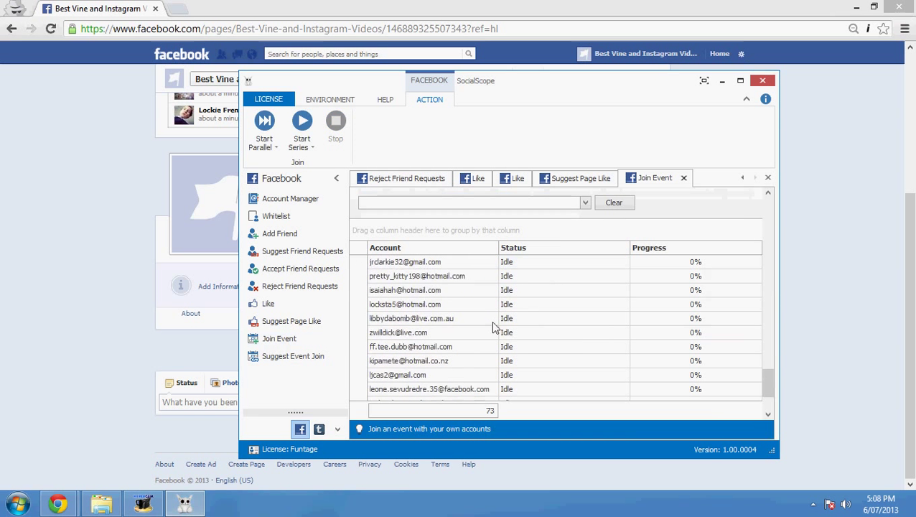
pyautogui.scroll(10, 492, 316)
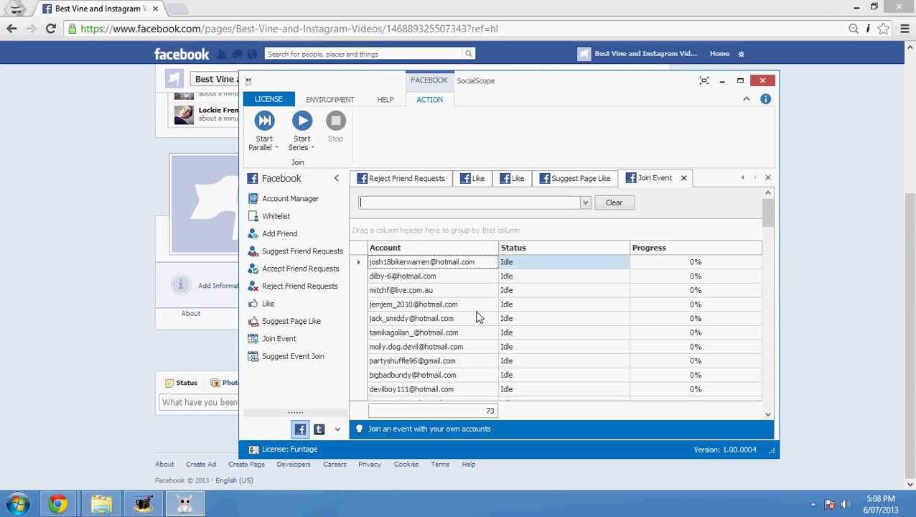
# Open Suggest Event Join, select the third account, and reload Facebook to check likes.
pyautogui.click(282, 359)
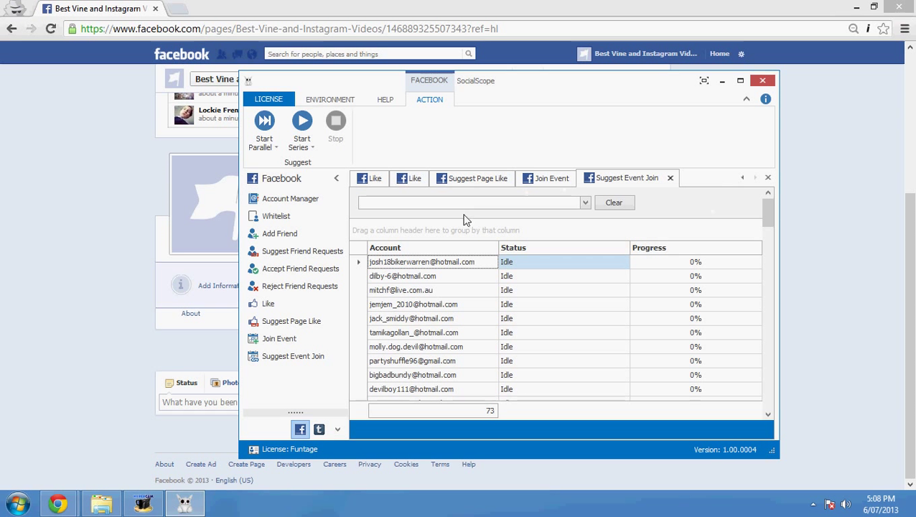
pyautogui.click(393, 292)
pyautogui.scroll(-4, 422, 287)
pyautogui.scroll(3, 427, 288)
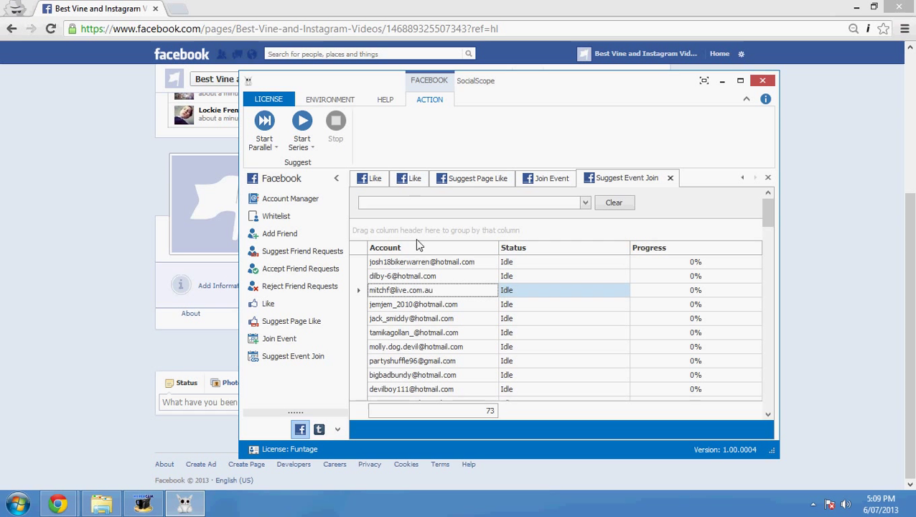
pyautogui.scroll(-2, 480, 306)
pyautogui.scroll(2, 480, 306)
pyautogui.scroll(-2, 479, 303)
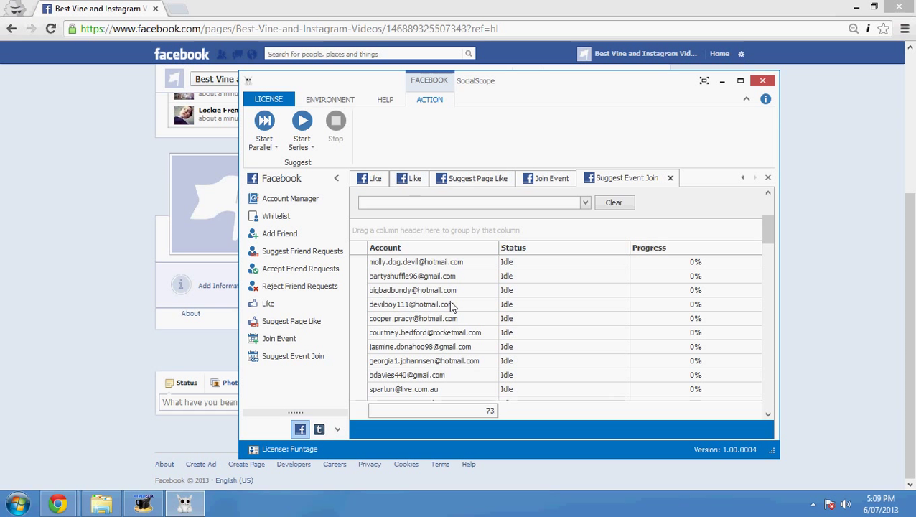
pyautogui.click(50, 28)
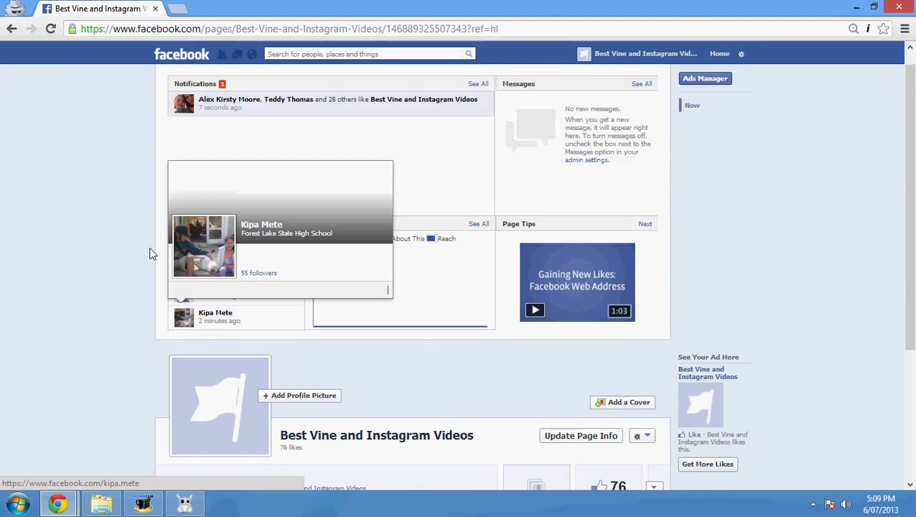
# Reload the Best Vine and Instagram Videos page to show its 76 likes.
pyautogui.scroll(-3, 246, 259)
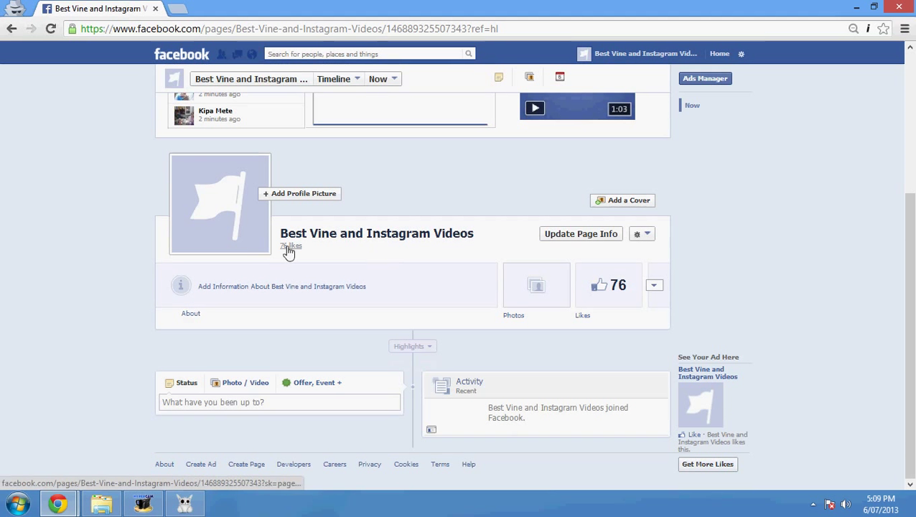
pyautogui.click(51, 29)
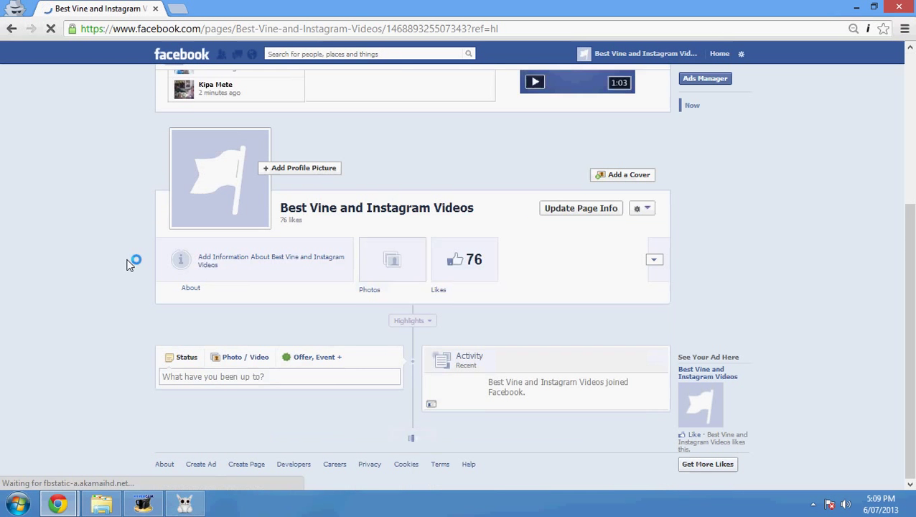
pyautogui.click(185, 503)
# Check the Suggest Page Like task's progress in a maximized SocialScope window.
pyautogui.click(550, 179)
pyautogui.click(503, 179)
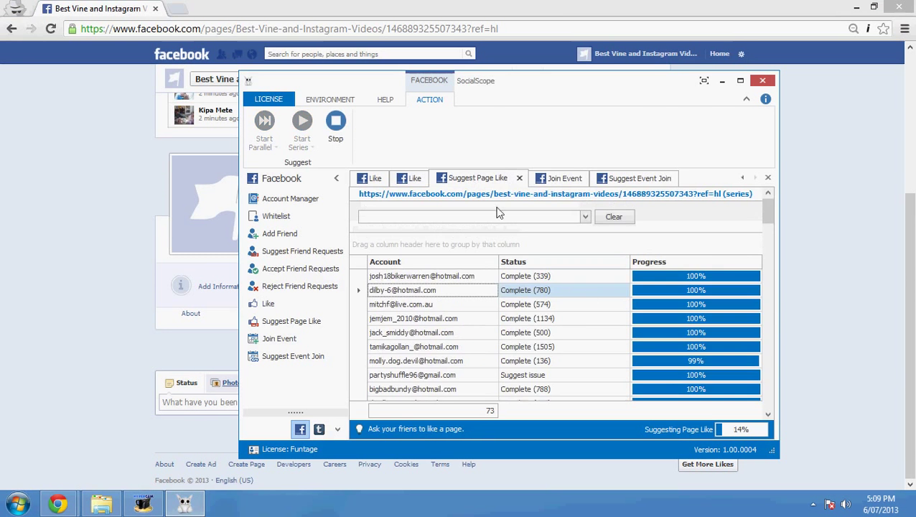
pyautogui.scroll(-2, 637, 323)
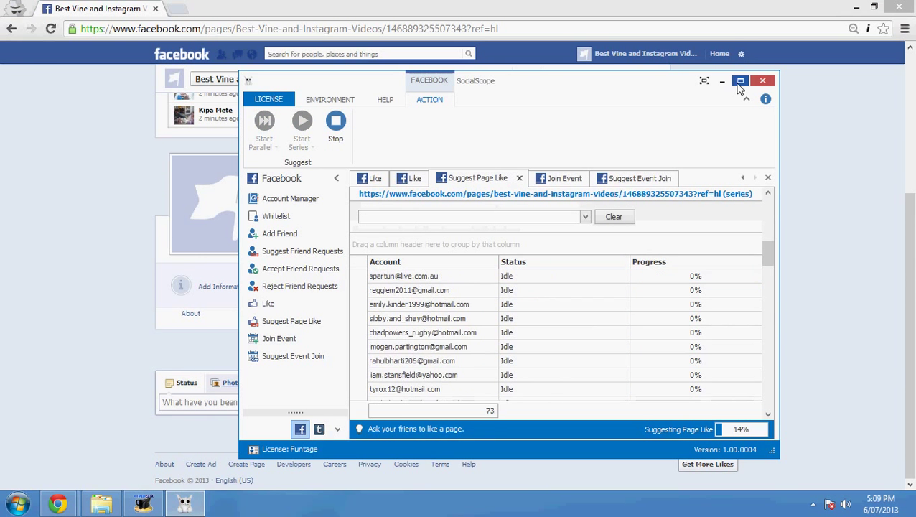
pyautogui.click(741, 80)
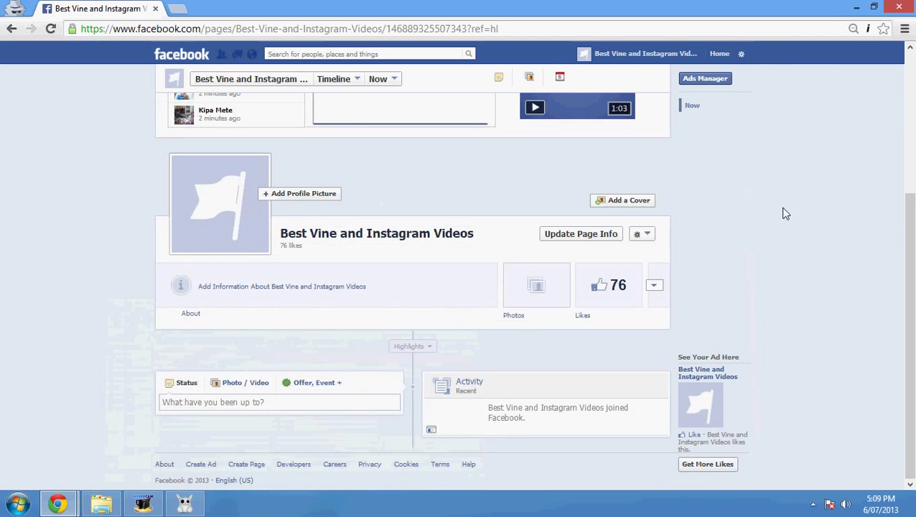
pyautogui.scroll(3, 781, 212)
pyautogui.click(740, 54)
# Act as Bro, she squats, open its News Feed and highlight the 6,377 New Likes figure.
pyautogui.scroll(-2, 707, 104)
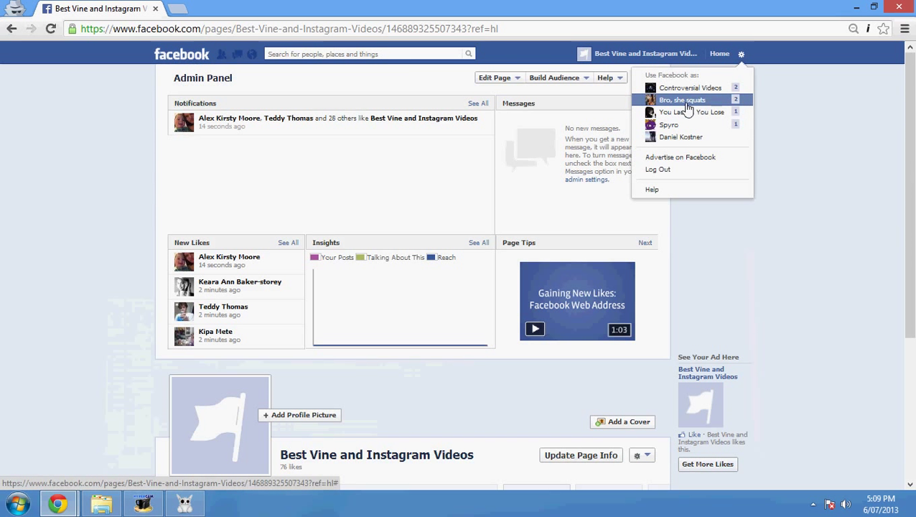
pyautogui.click(682, 99)
pyautogui.scroll(-2, 449, 221)
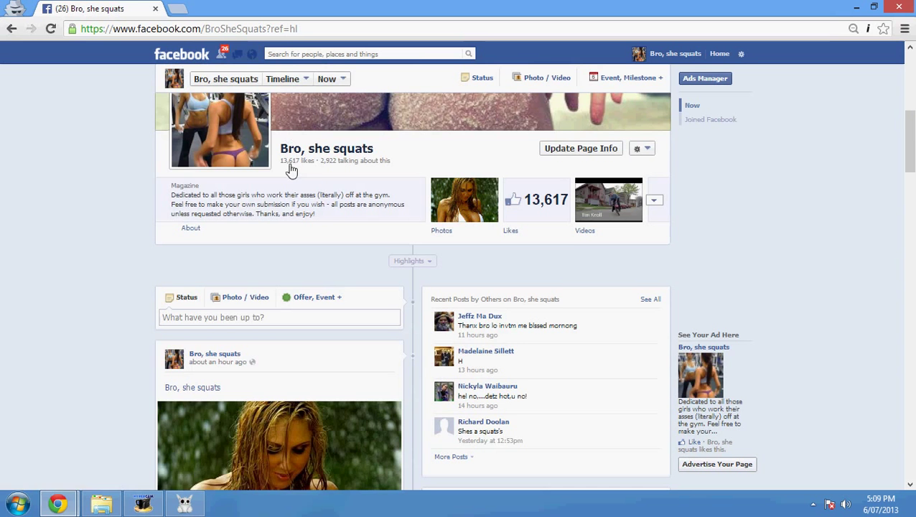
pyautogui.scroll(-2, 486, 232)
pyautogui.scroll(-3, 485, 242)
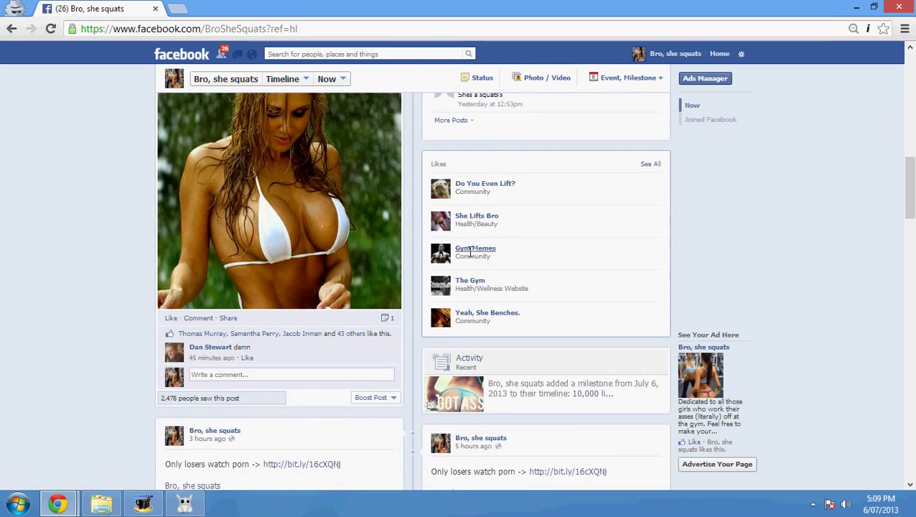
pyautogui.scroll(9, 389, 275)
pyautogui.click(714, 58)
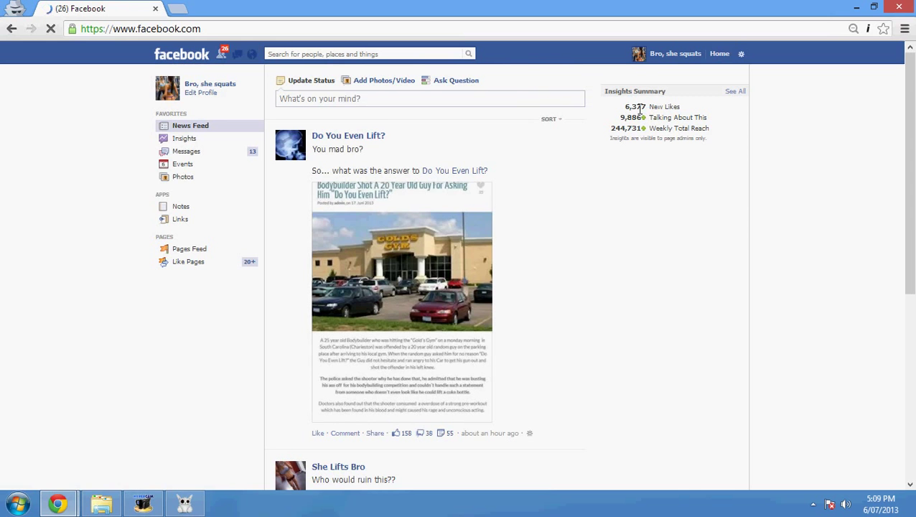
pyautogui.moveTo(610, 107); pyautogui.dragTo(644, 107)
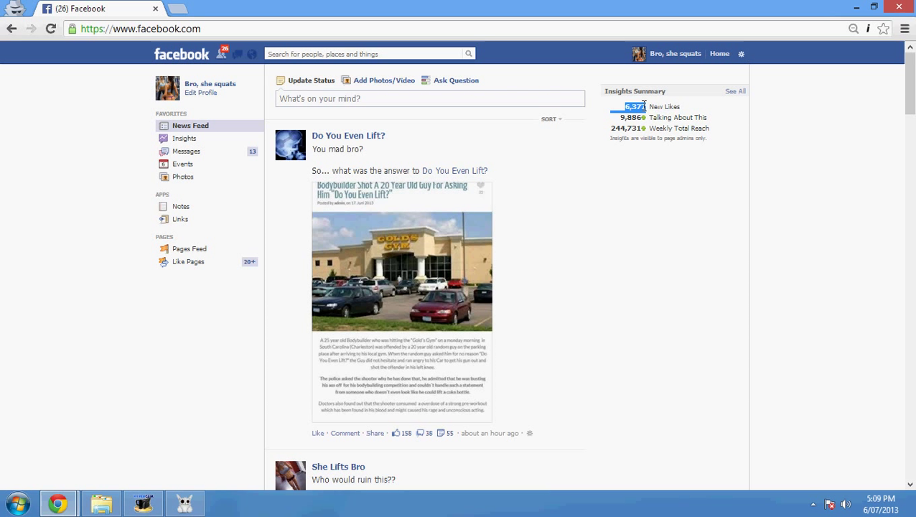
# Close the page-switching list, glance at SocialScope, then minimize it.
pyautogui.click(740, 54)
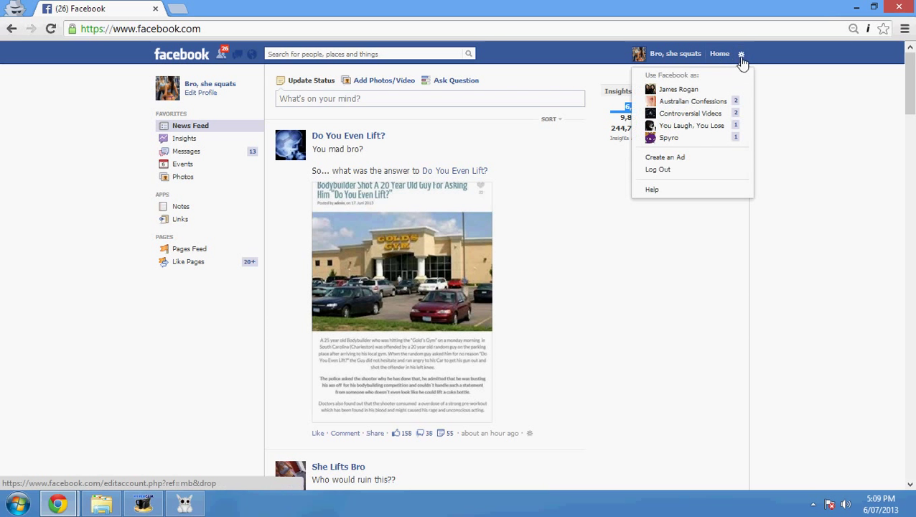
pyautogui.click(578, 372)
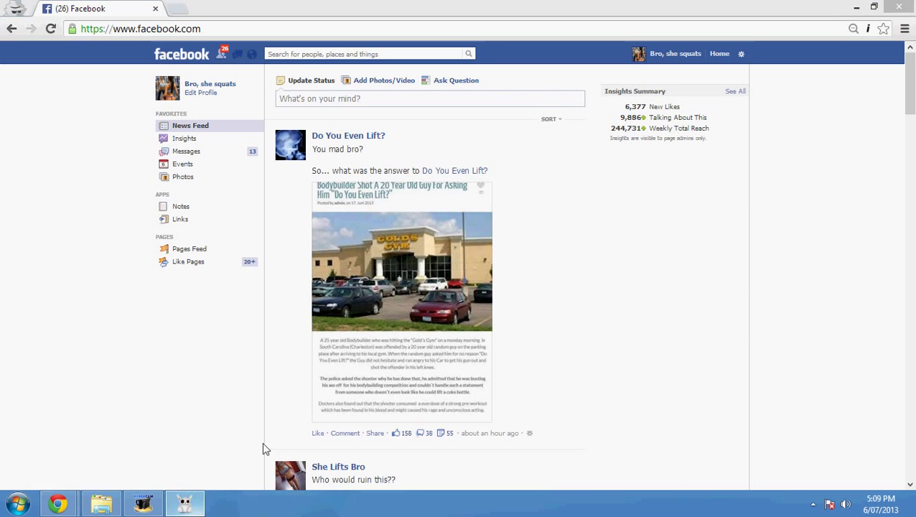
pyautogui.click(184, 504)
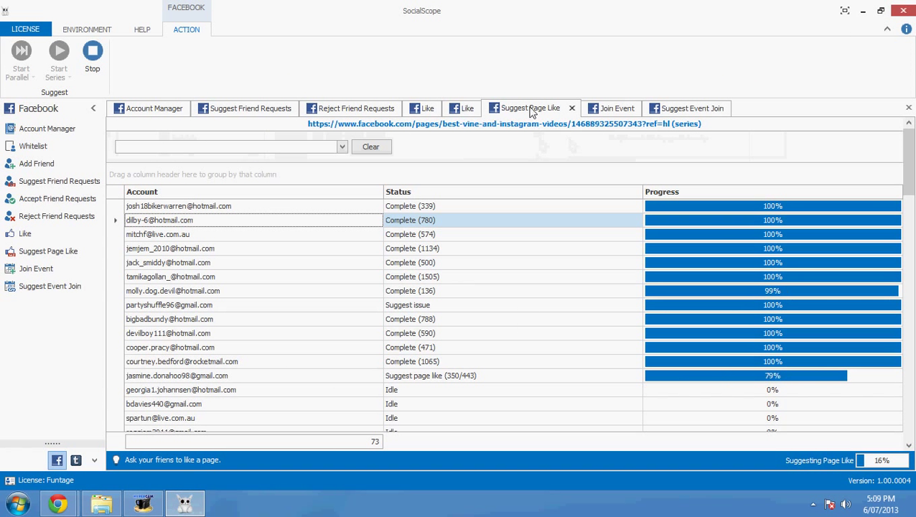
pyautogui.scroll(-19, 790, 260)
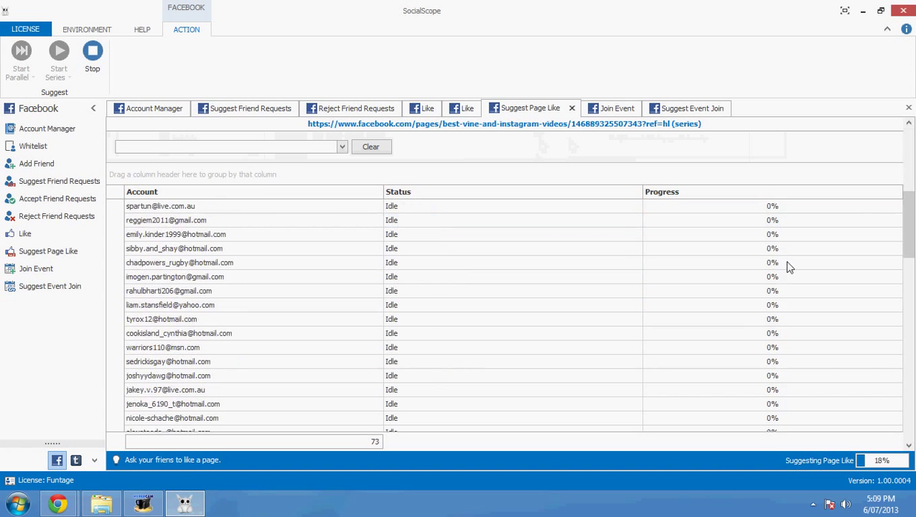
pyautogui.click(862, 11)
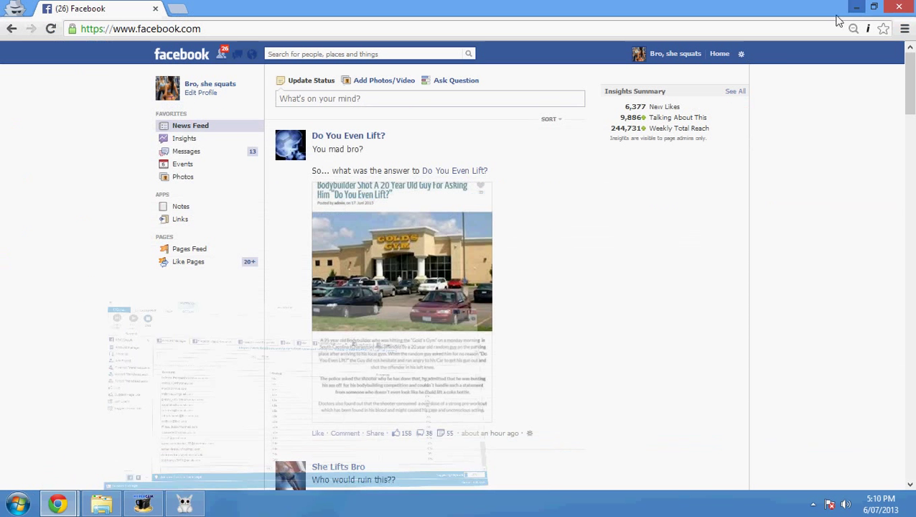
# Act as Best Vine and Instagram Videos again, whose count is now 85 likes.
pyautogui.click(741, 54)
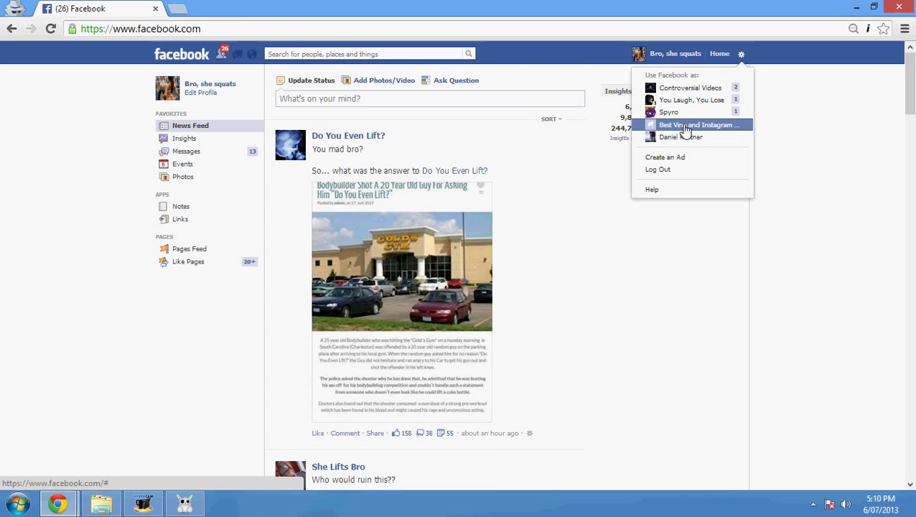
pyautogui.click(686, 126)
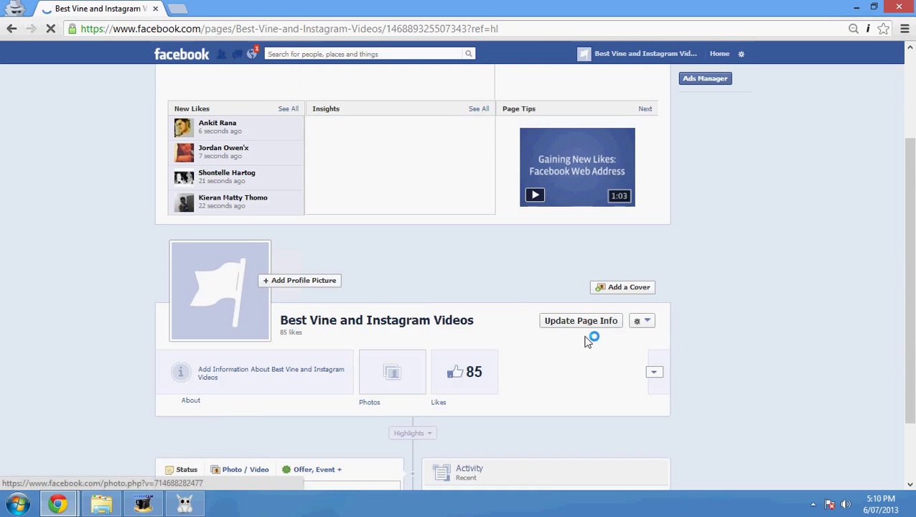
pyautogui.scroll(-1, 388, 381)
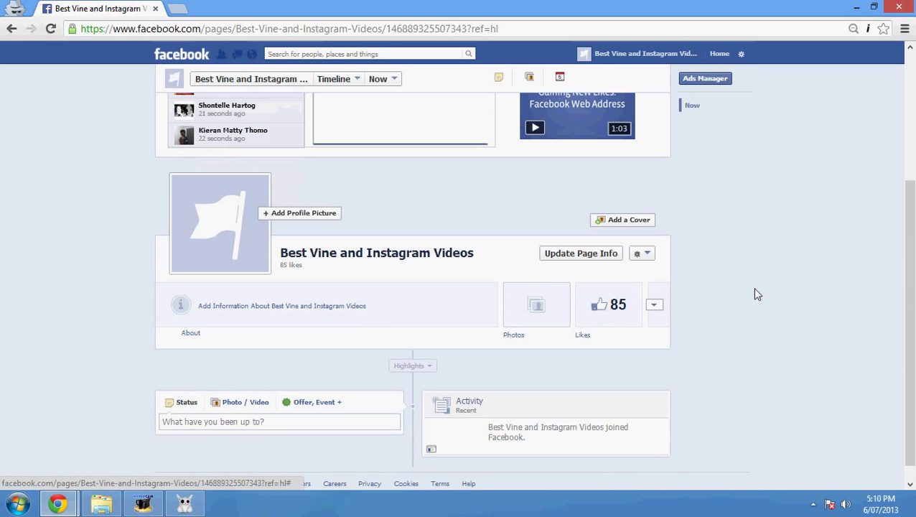
pyautogui.click(185, 505)
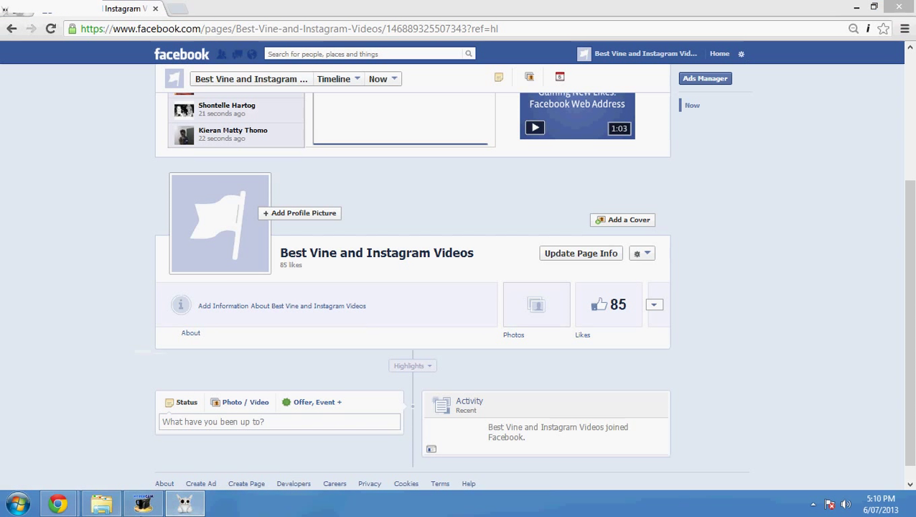
# Close the Suggest Page Like, Join Event and Suggest Event Join task tabs in SocialScope.
pyautogui.click(185, 505)
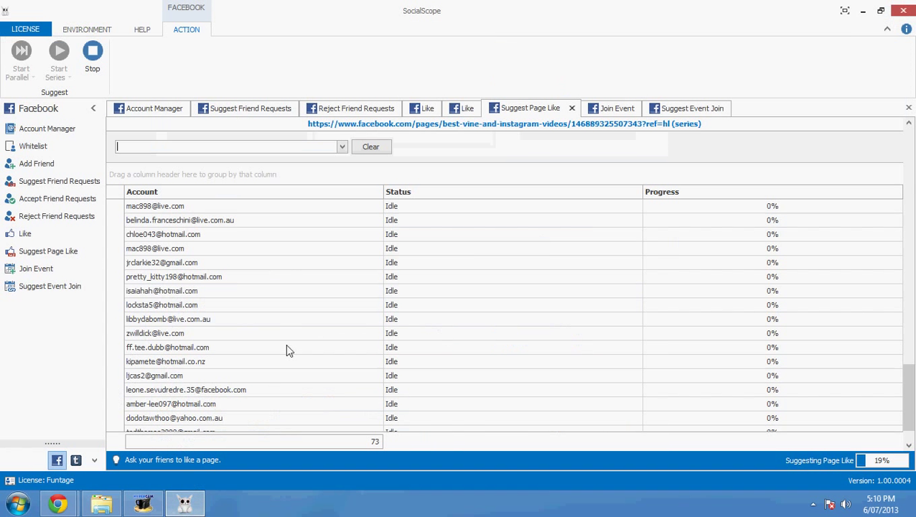
pyautogui.scroll(-1, 565, 311)
pyautogui.scroll(12, 562, 307)
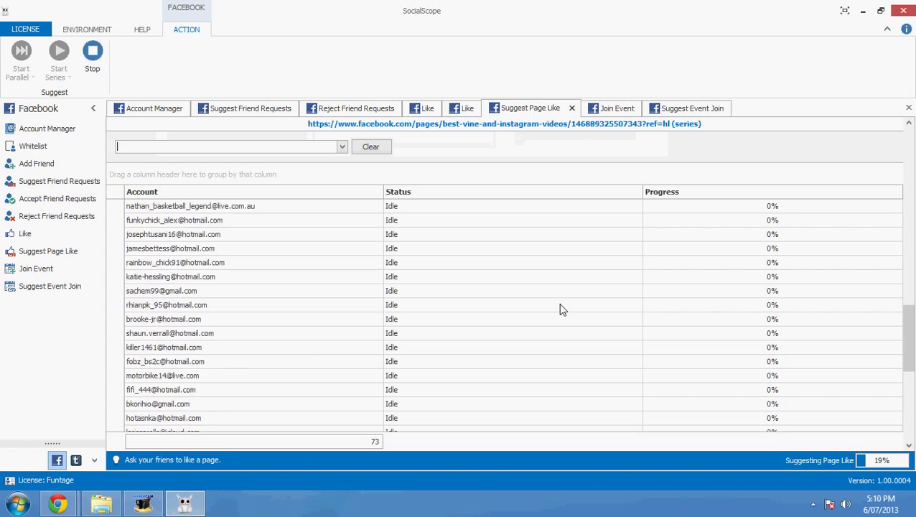
pyautogui.scroll(5, 562, 308)
pyautogui.scroll(-2, 609, 341)
pyautogui.scroll(3, 562, 237)
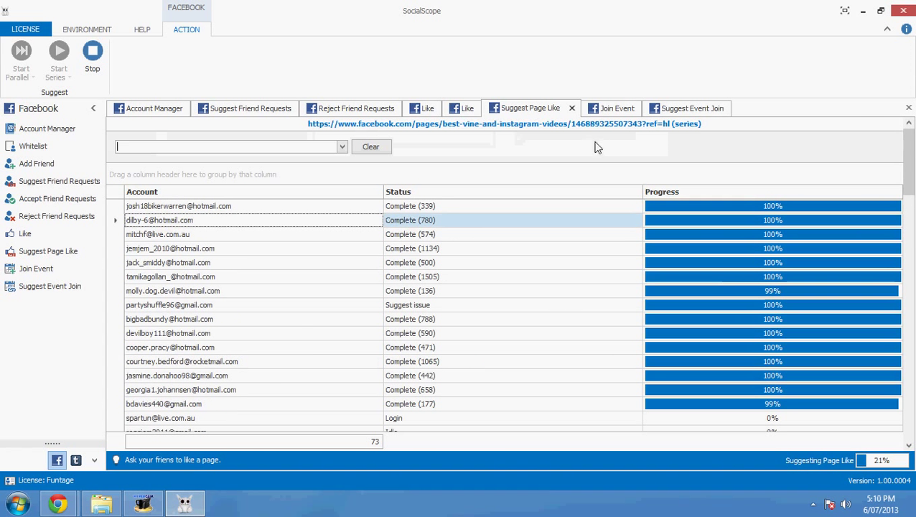
pyautogui.click(571, 108)
pyautogui.click(550, 108)
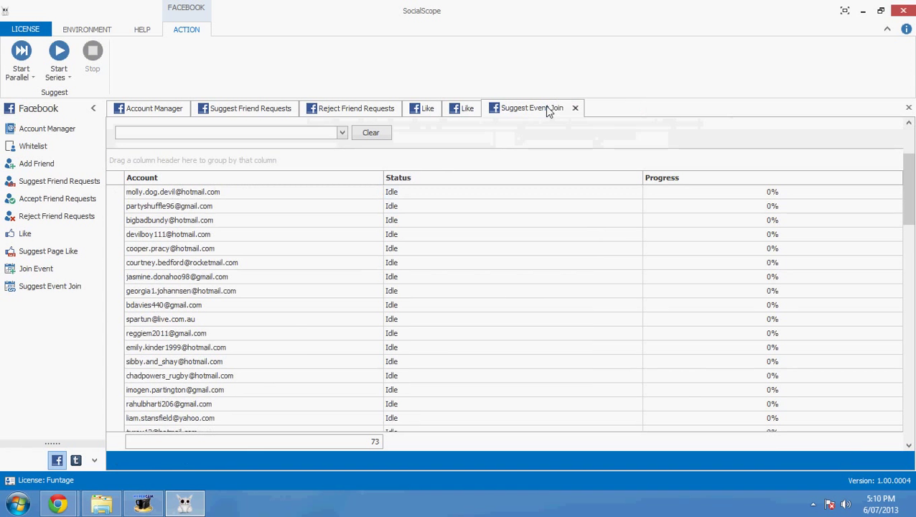
pyautogui.click(575, 107)
# Close both Like tabs plus Reject and Suggest Friend Requests, then bring Facebook forward.
pyautogui.click(487, 109)
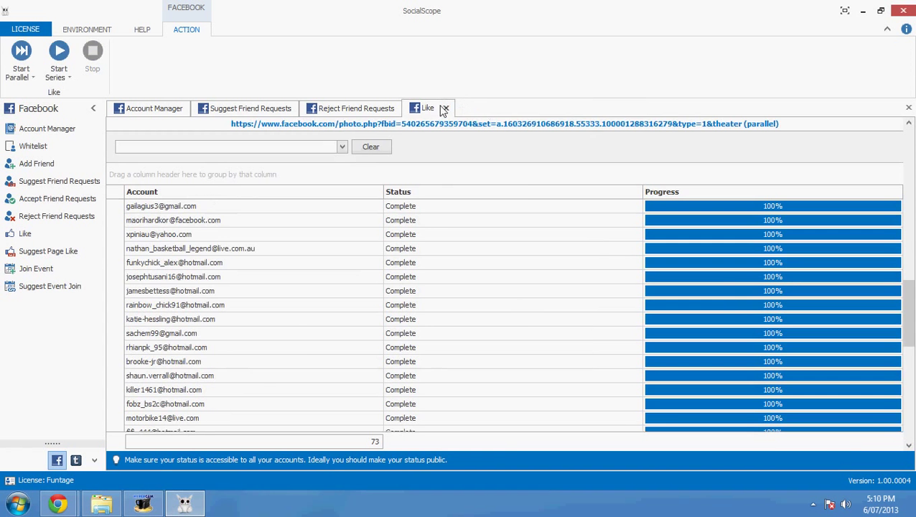
pyautogui.click(441, 109)
pyautogui.click(405, 108)
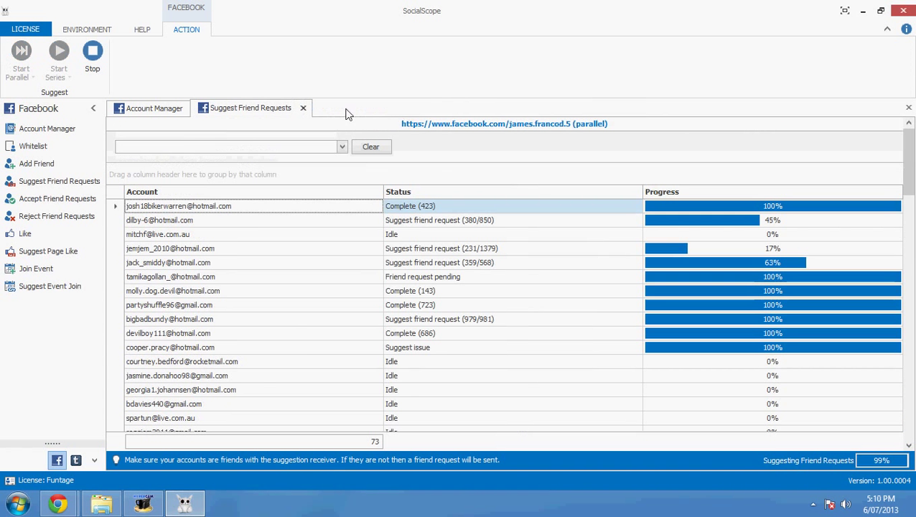
pyautogui.click(304, 108)
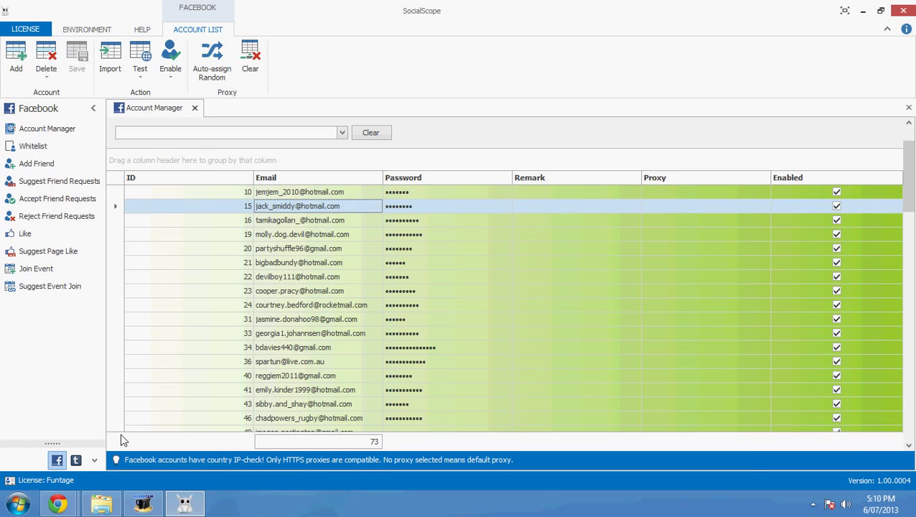
pyautogui.click(58, 504)
pyautogui.click(171, 451)
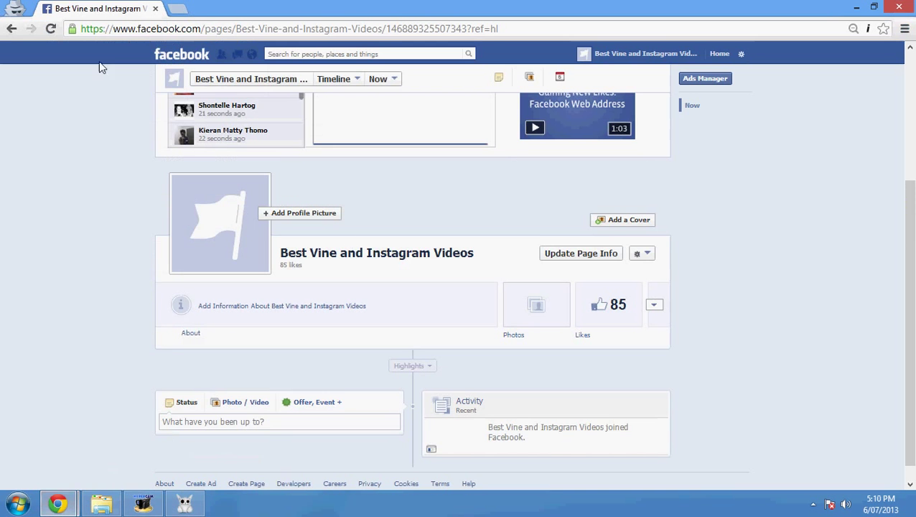
# Reload Best Vine and Instagram Videos to confirm it reached 90 likes.
pyautogui.click(32, 29)
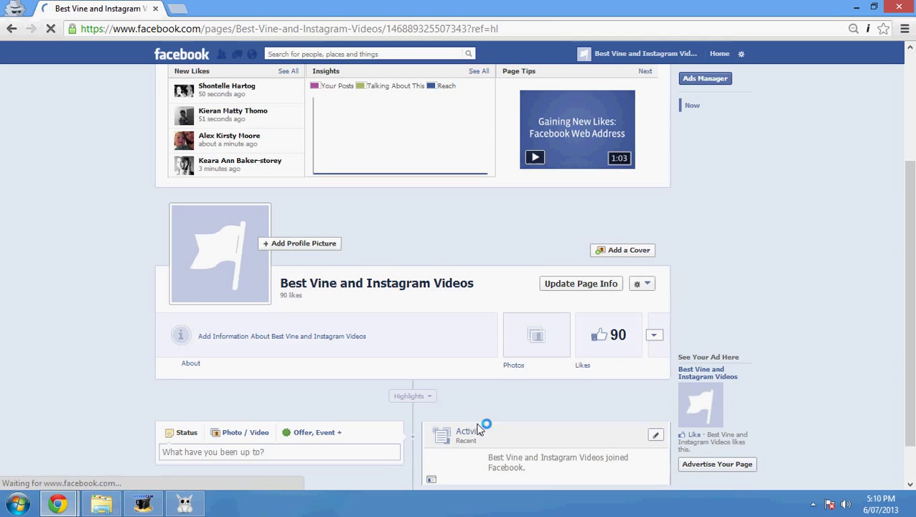
pyautogui.scroll(2, 539, 262)
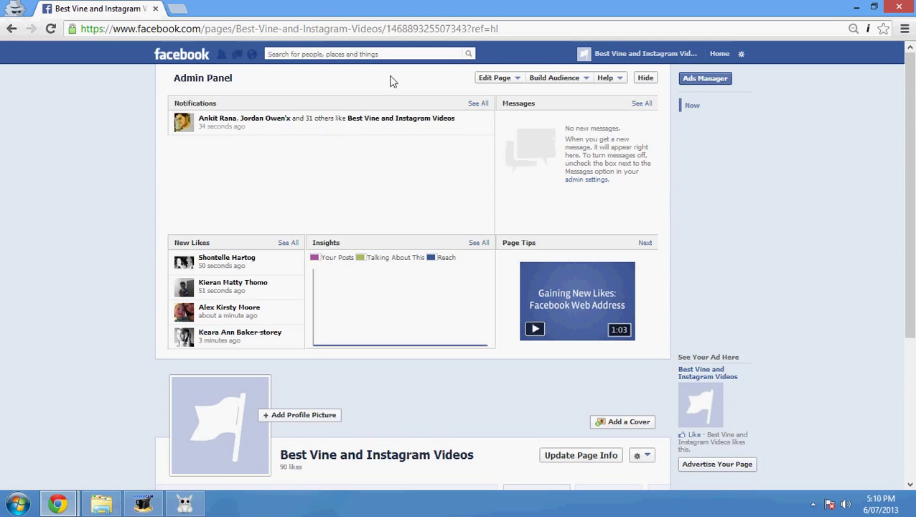
pyautogui.click(190, 505)
pyautogui.click(190, 504)
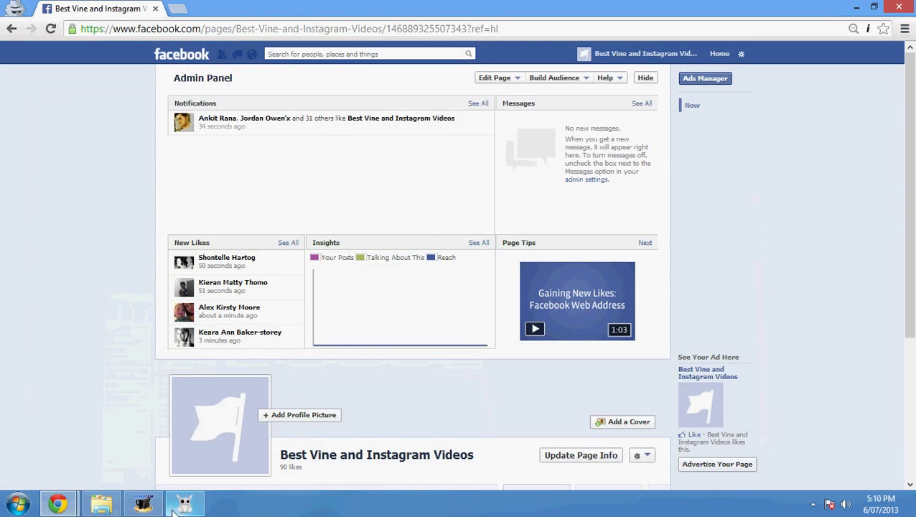